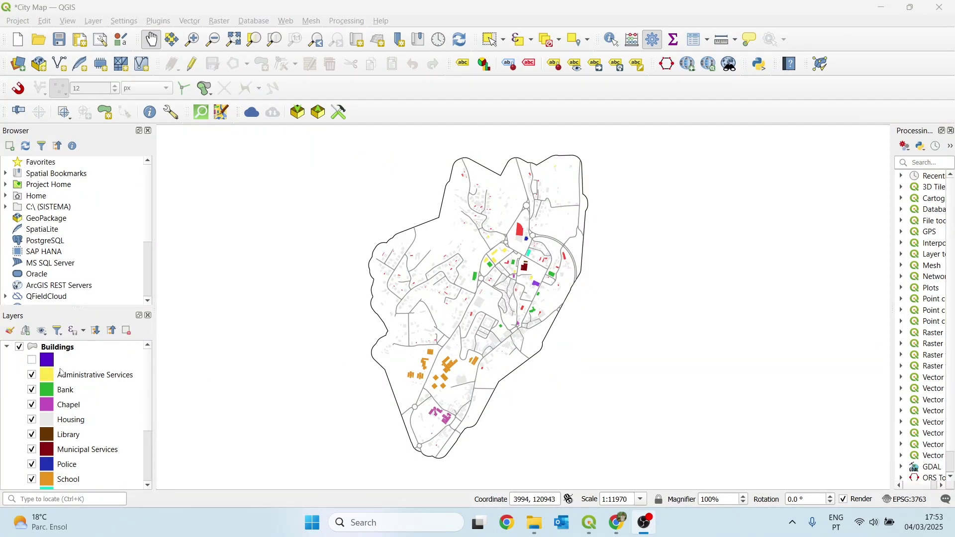
# Step: Give the City Center layer's simple fill a white (#ffffff) outline and apply the style
pyautogui.scroll(-2, 62, 368)
pyautogui.scroll(2, 62, 381)
pyautogui.scroll(-1, 78, 436)
pyautogui.scroll(-1, 78, 435)
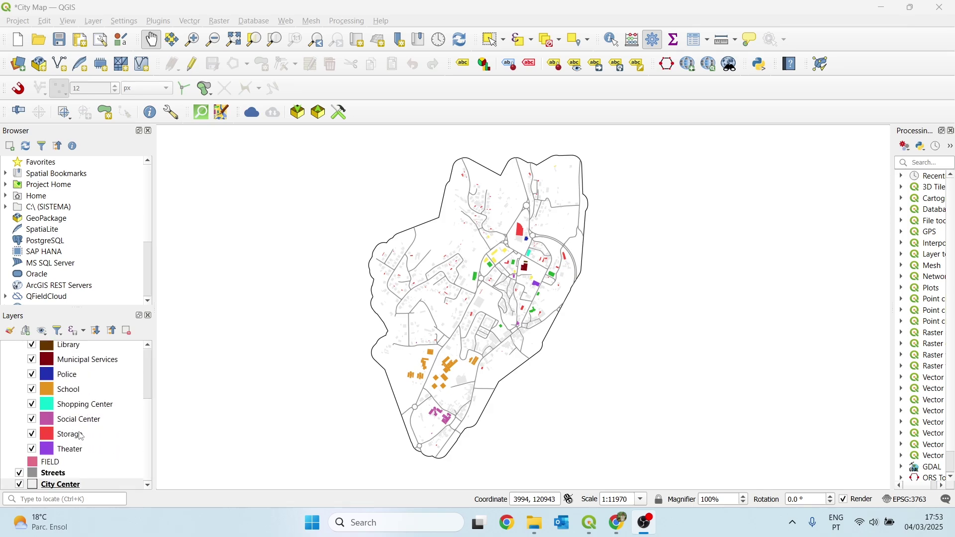
pyautogui.click(34, 486)
pyautogui.doubleClick(37, 486)
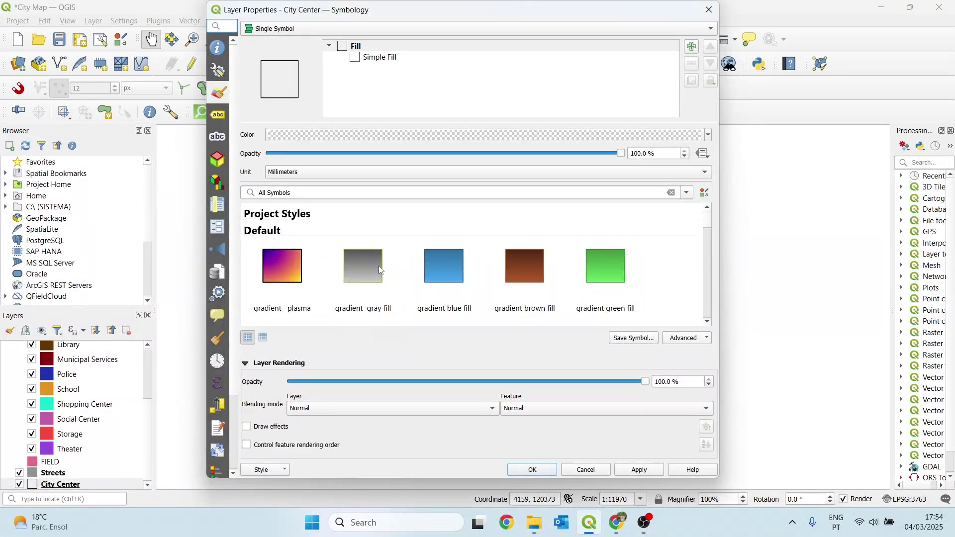
pyautogui.click(381, 60)
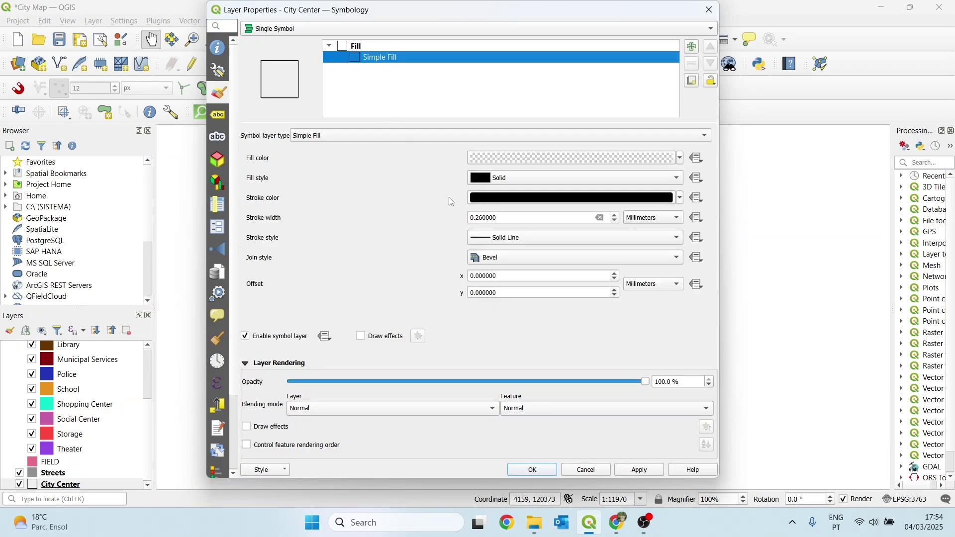
pyautogui.click(513, 202)
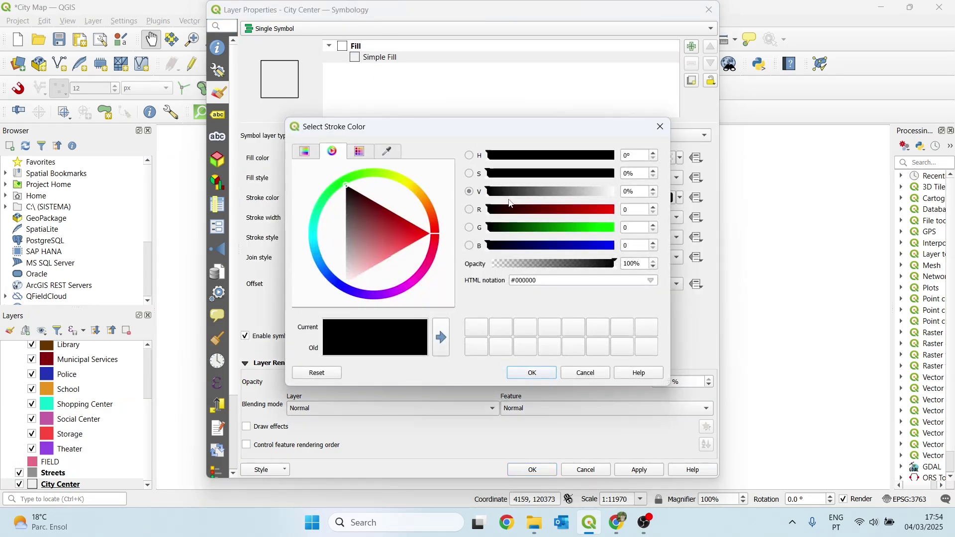
pyautogui.moveTo(383, 243); pyautogui.dragTo(345, 284)
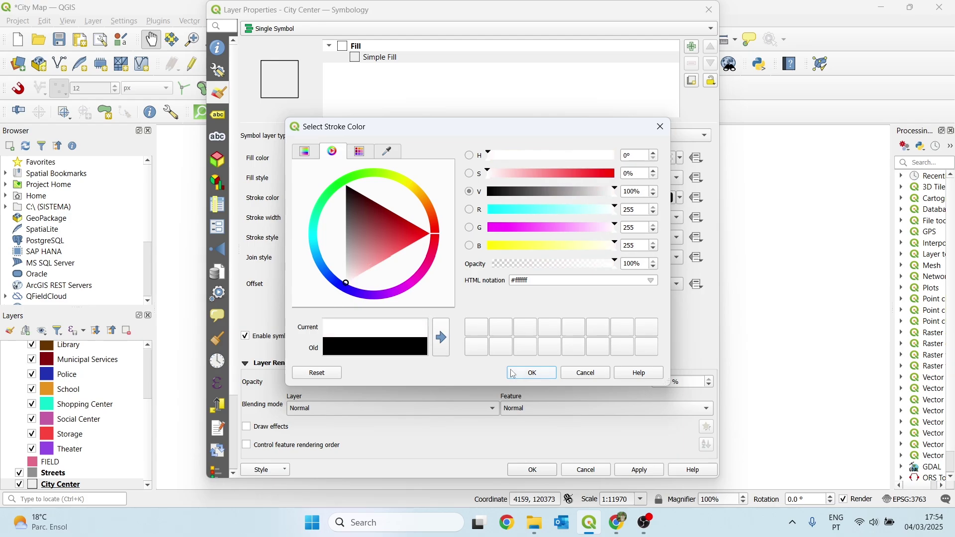
pyautogui.click(527, 372)
pyautogui.click(534, 470)
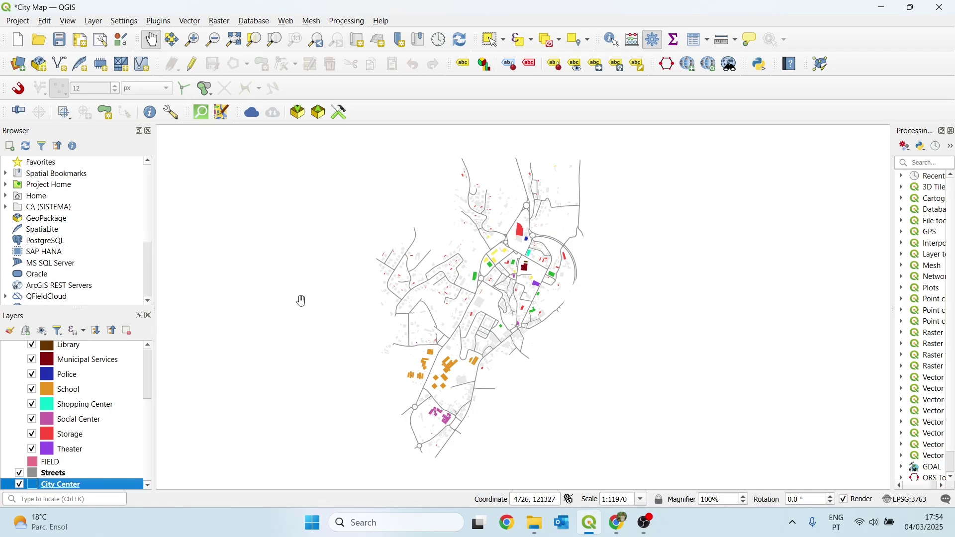
# Step: Create a new print layout titled 'Tutorial' and maximise its window
pyautogui.click(21, 22)
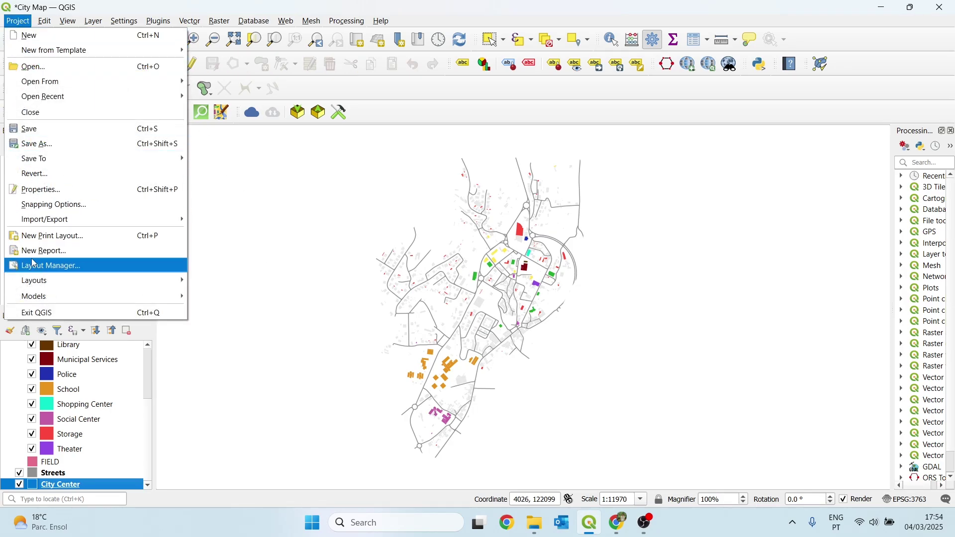
pyautogui.click(52, 243)
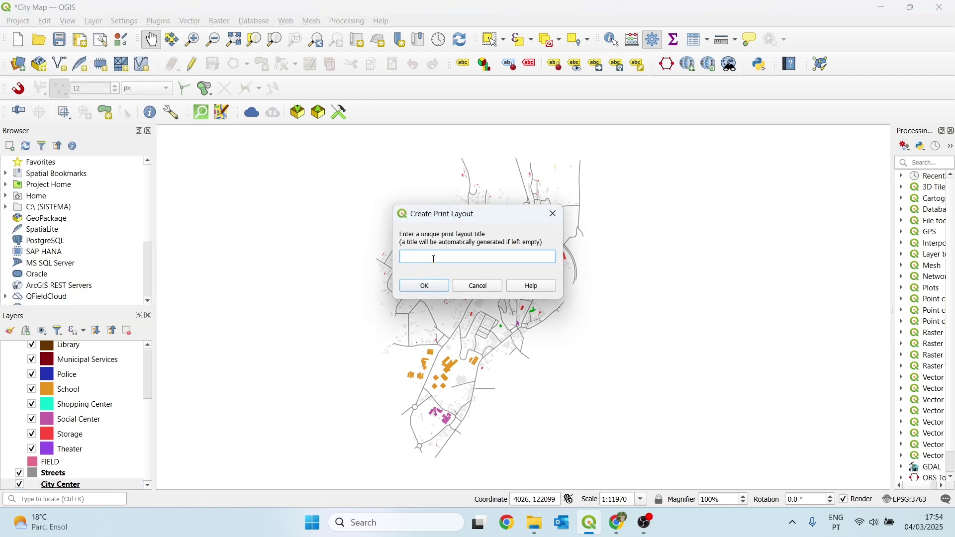
pyautogui.click(426, 287)
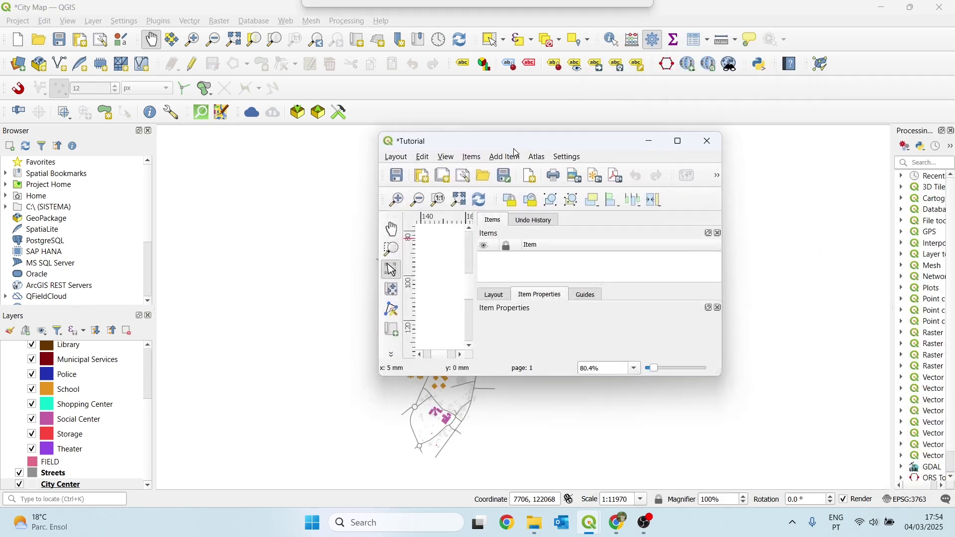
pyautogui.moveTo(567, 138); pyautogui.dragTo(486, 4)
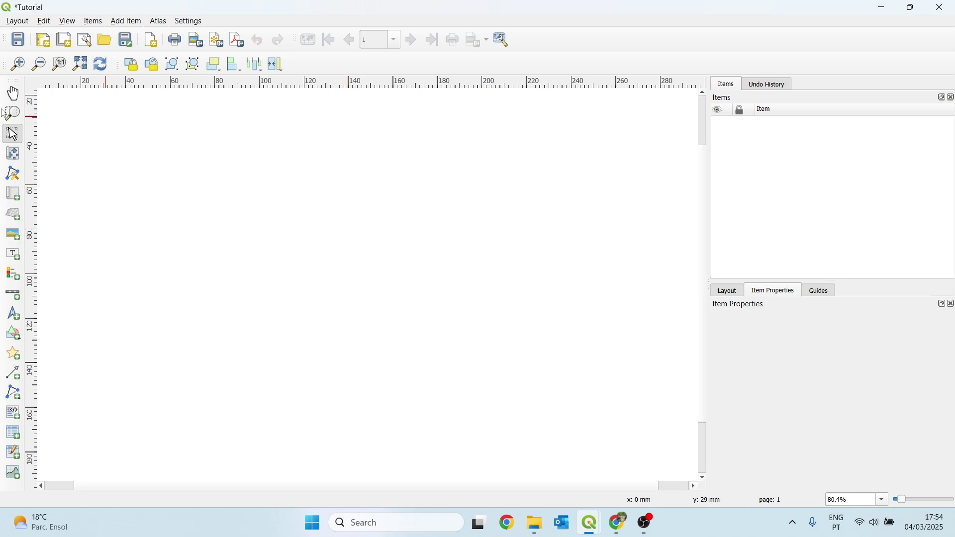
# Step: Draw a map frame and stretch it to cover the whole layout page
pyautogui.click(14, 194)
pyautogui.moveTo(166, 138); pyautogui.dragTo(531, 413)
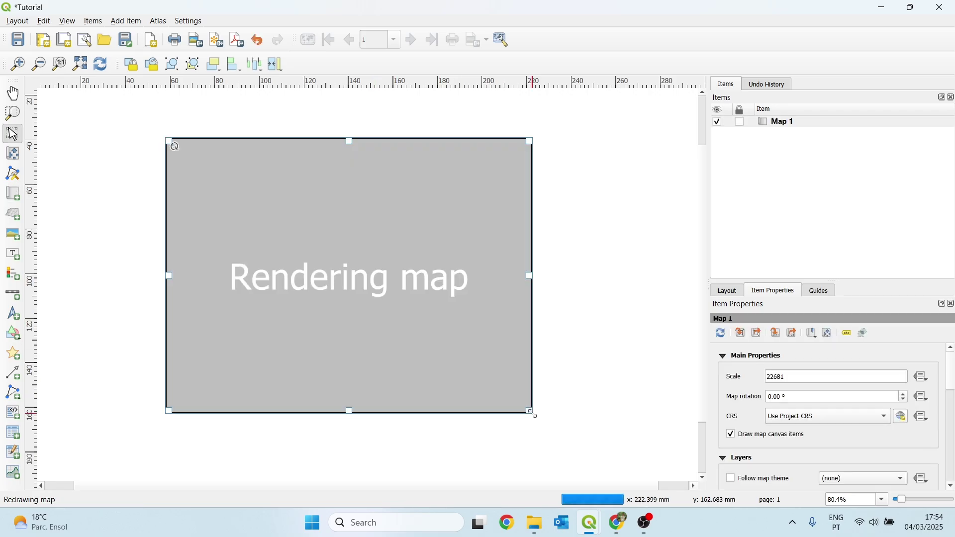
pyautogui.scroll(-3, 401, 337)
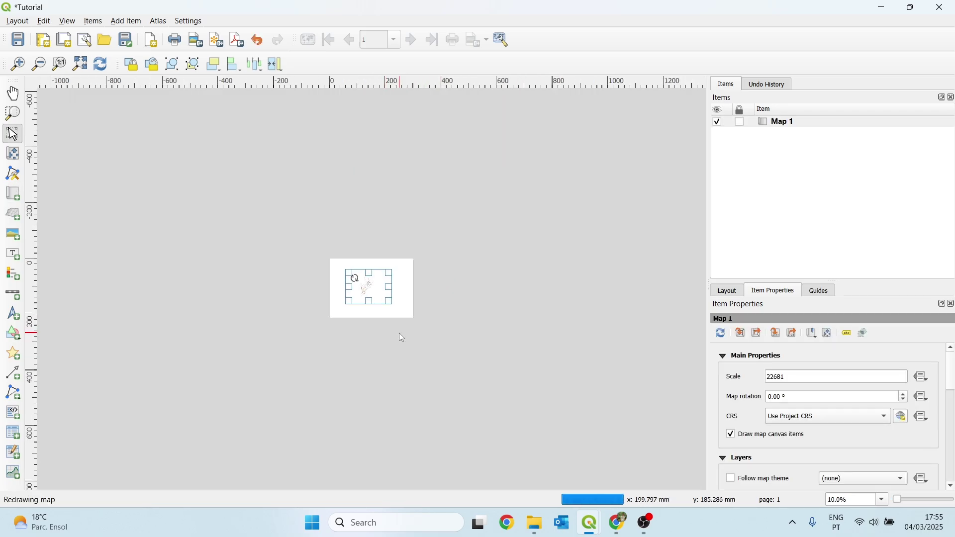
pyautogui.scroll(3, 402, 337)
pyautogui.scroll(-1, 373, 259)
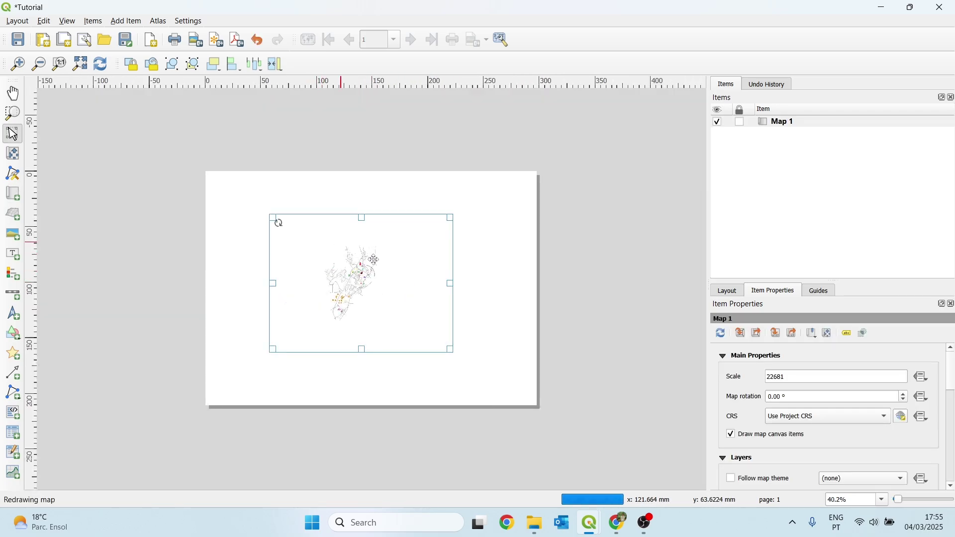
pyautogui.moveTo(349, 256); pyautogui.dragTo(286, 218)
pyautogui.moveTo(383, 307); pyautogui.dragTo(538, 406)
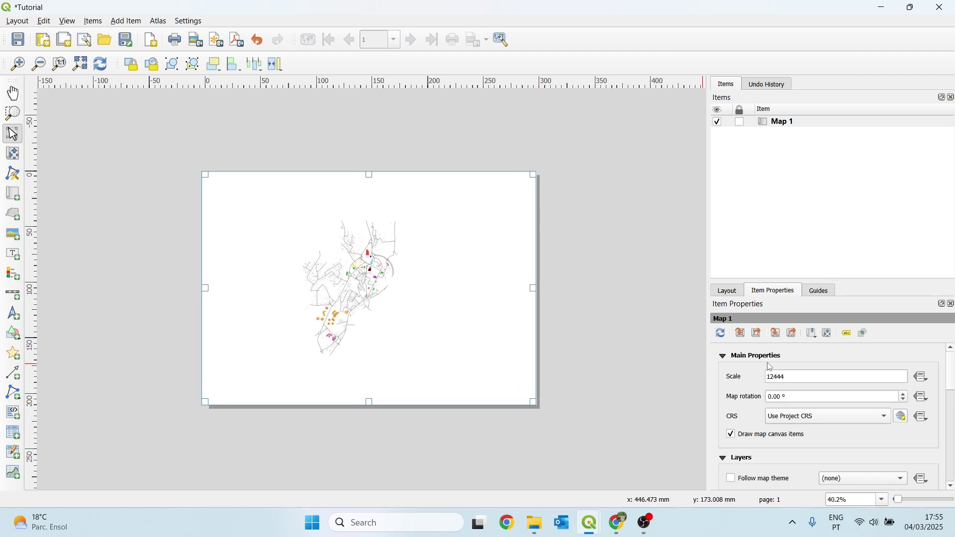
# Step: Set the map frame's scale to 1:8000
pyautogui.moveTo(790, 379); pyautogui.dragTo(724, 383)
pyautogui.write('10000')
pyautogui.press('Return')
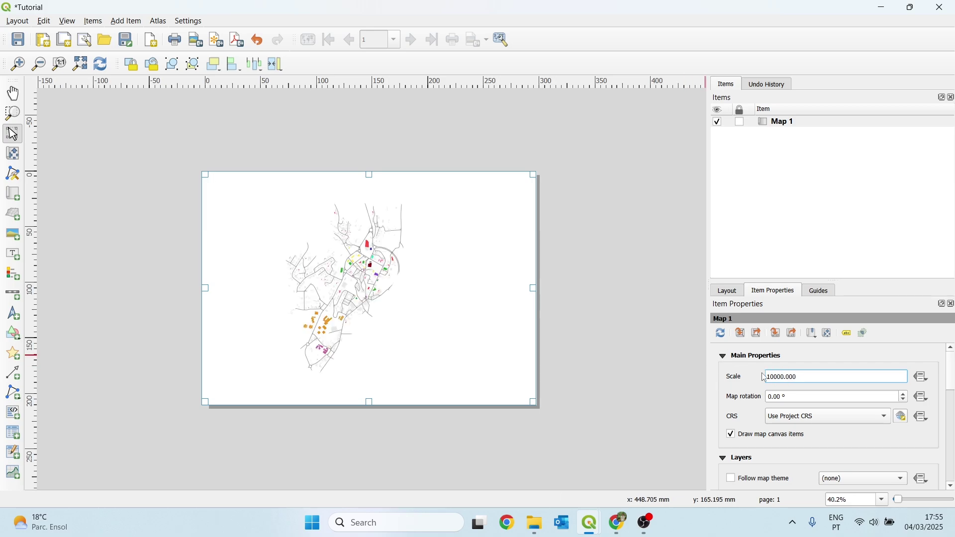
pyautogui.moveTo(788, 369); pyautogui.dragTo(698, 367)
pyautogui.write('8000')
pyautogui.press('Return')
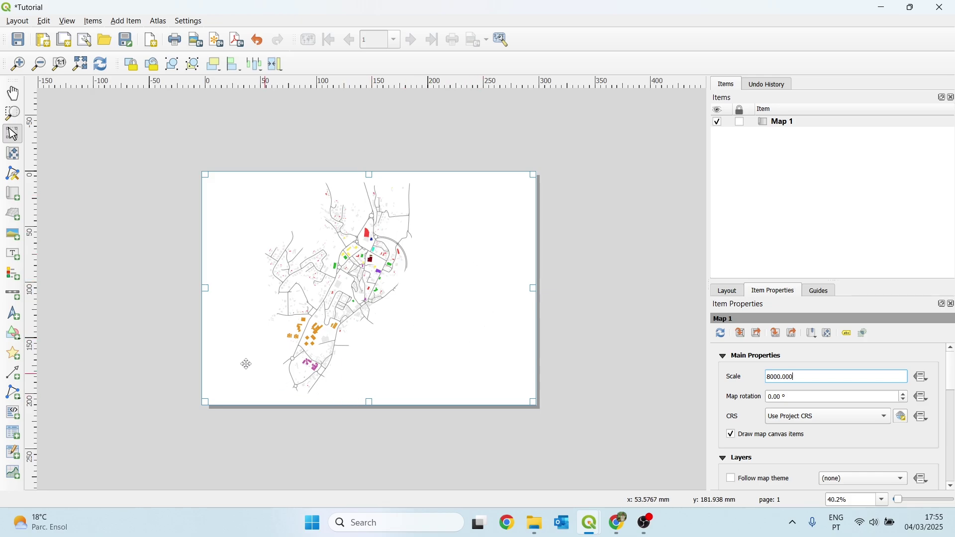
# Step: In Map 1's item properties, give the frame a black background colour
pyautogui.rightClick(445, 287)
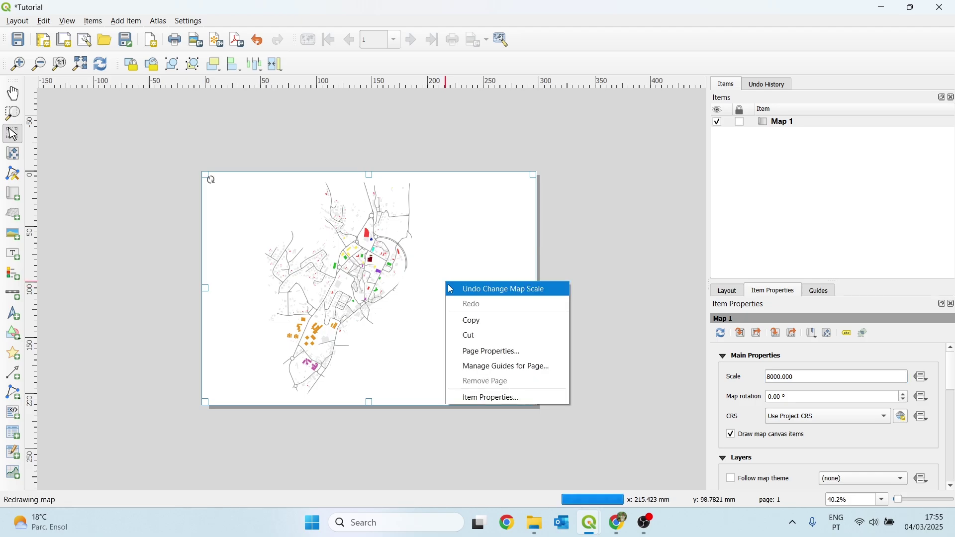
pyautogui.click(540, 398)
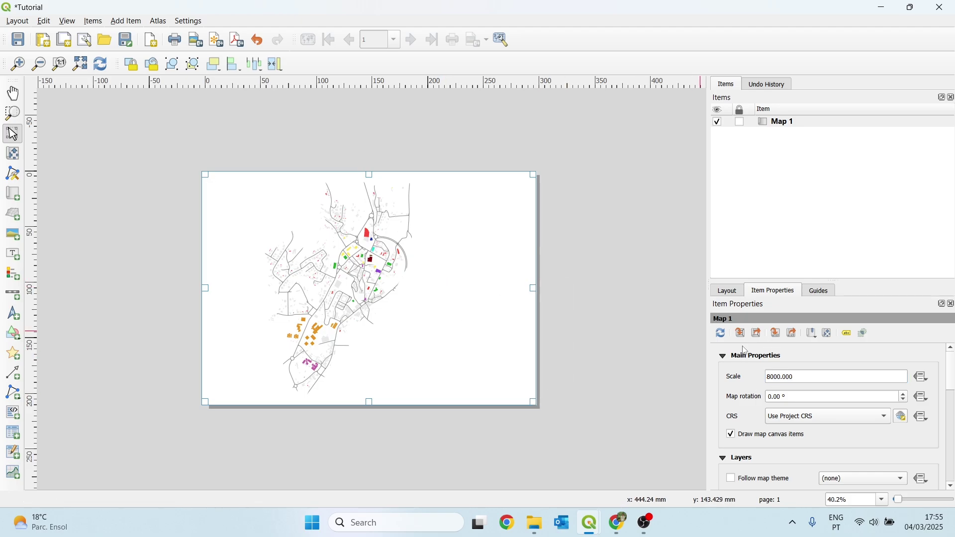
pyautogui.click(726, 358)
pyautogui.click(725, 373)
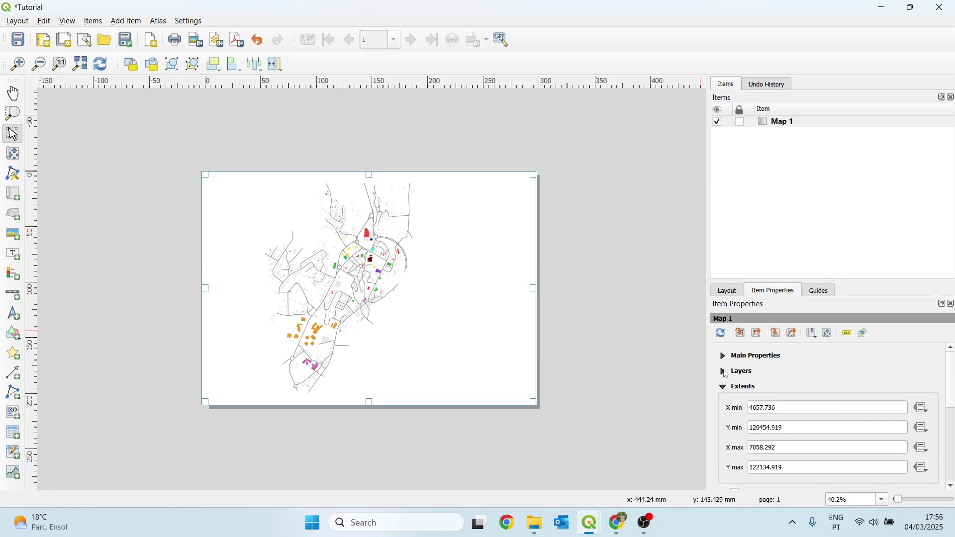
pyautogui.click(725, 388)
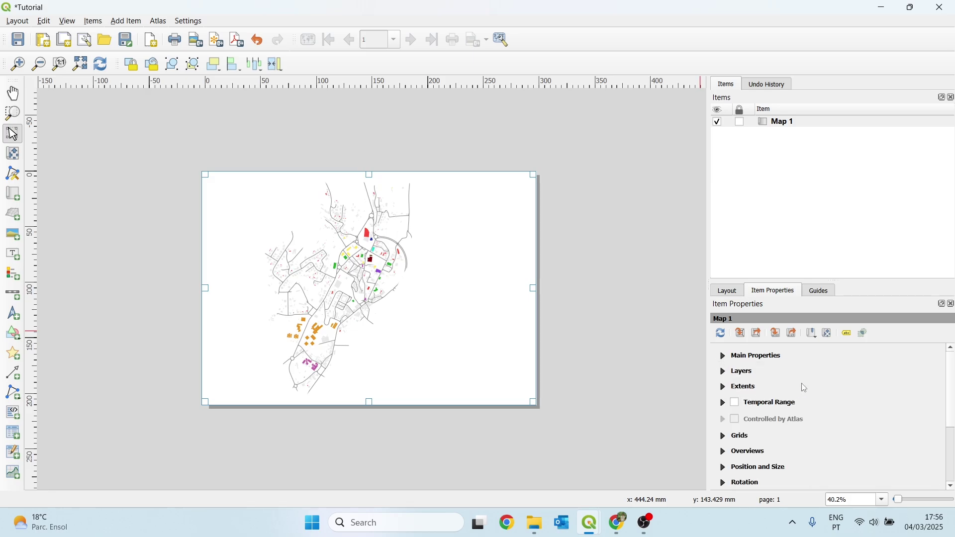
pyautogui.scroll(-1, 801, 388)
pyautogui.scroll(-1, 802, 395)
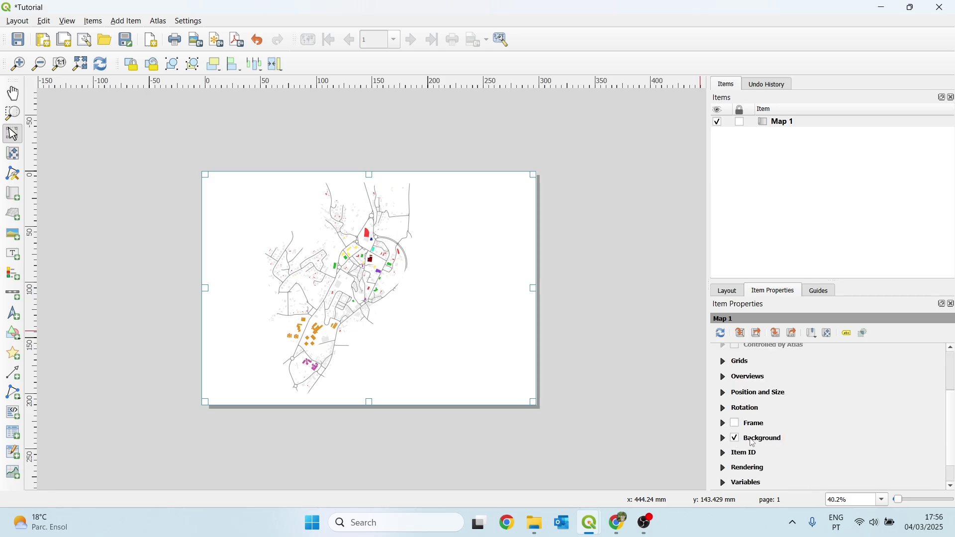
pyautogui.click(725, 440)
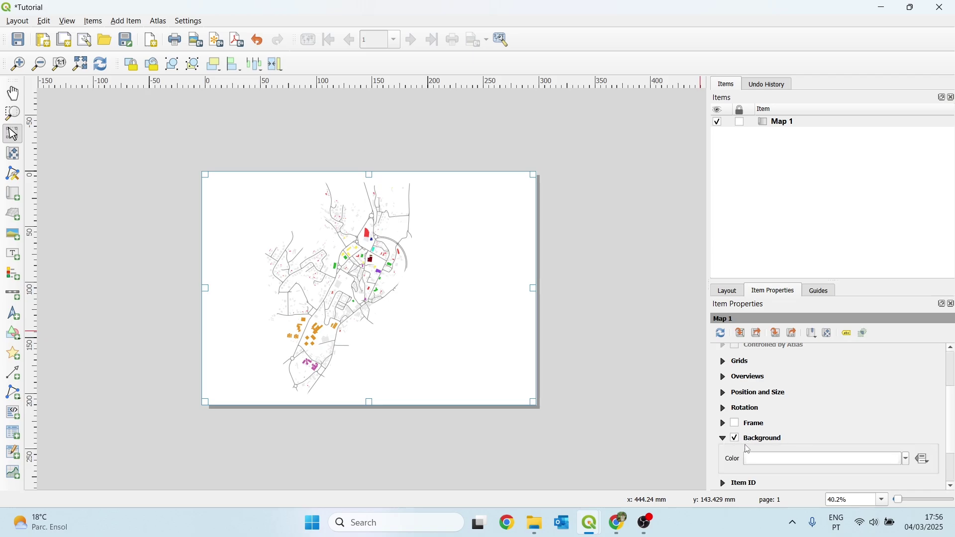
pyautogui.click(763, 462)
pyautogui.moveTo(806, 410)
pyautogui.mouseDown()
pyautogui.moveTo(813, 433)
pyautogui.moveTo(766, 324)
pyautogui.mouseUp()
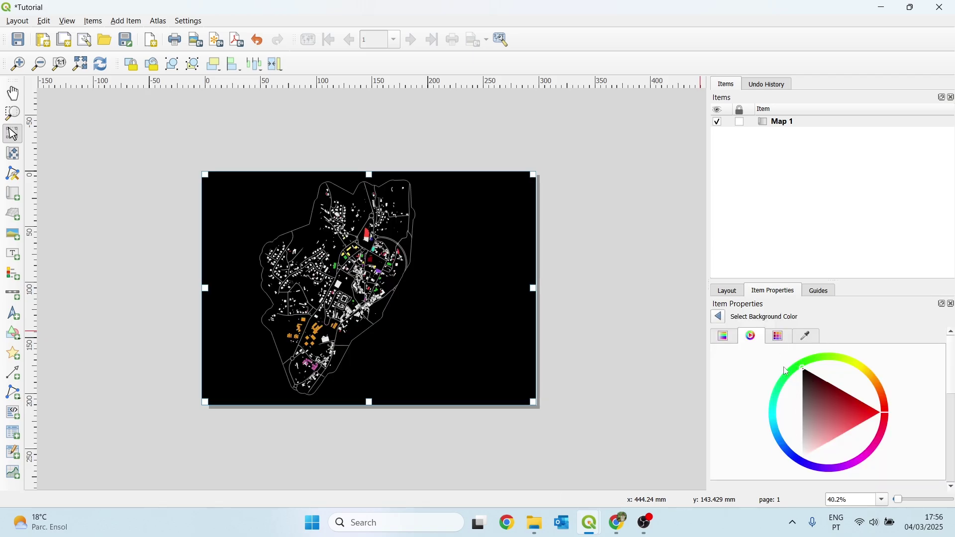
pyautogui.click(722, 318)
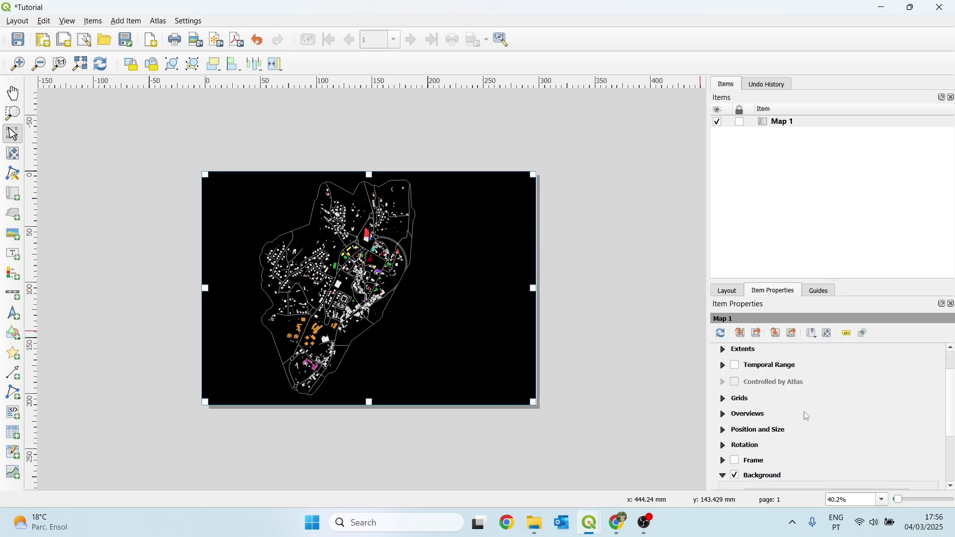
# Step: Lighten the map frame background to dark grey (#2f2f2f)
pyautogui.scroll(-3, 780, 431)
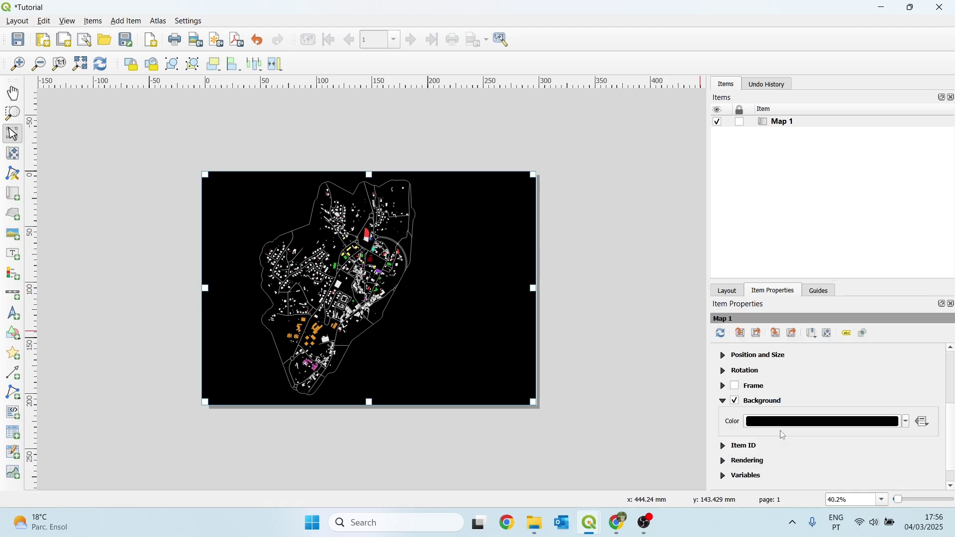
pyautogui.click(783, 426)
pyautogui.moveTo(951, 386); pyautogui.dragTo(947, 434)
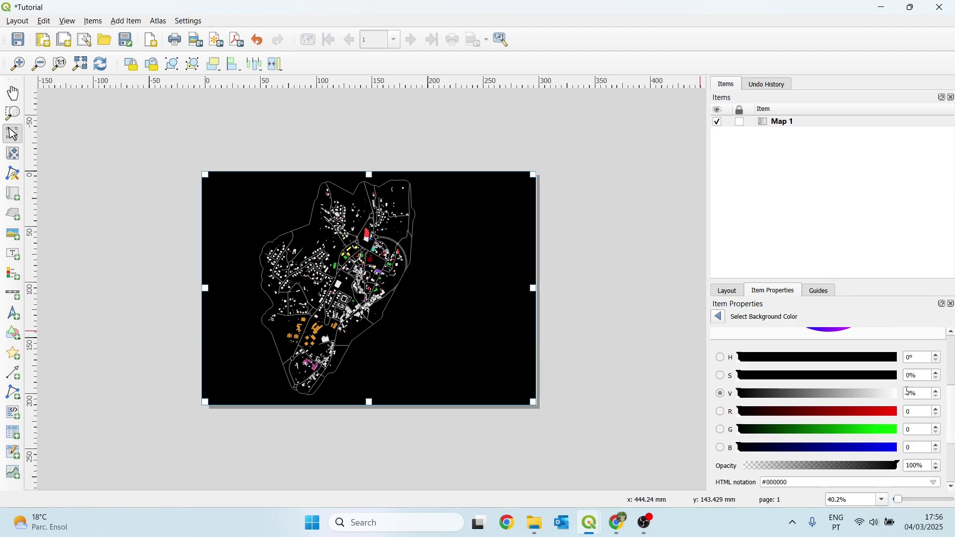
pyautogui.moveTo(741, 394); pyautogui.dragTo(770, 389)
pyautogui.click(587, 336)
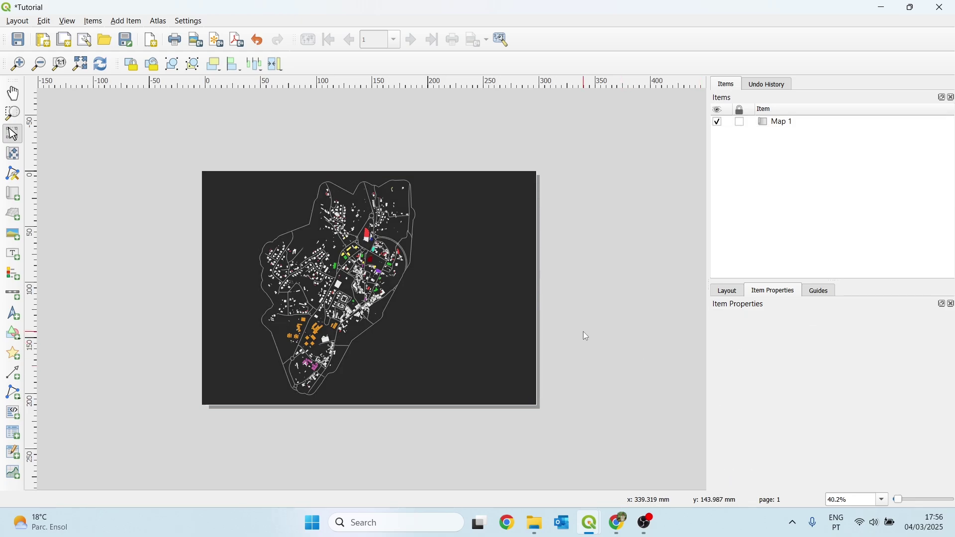
pyautogui.scroll(1, 347, 267)
pyautogui.scroll(-1, 347, 267)
# Step: Shift the city map content rightward inside Map 1 with Move Item Content
pyautogui.click(327, 263)
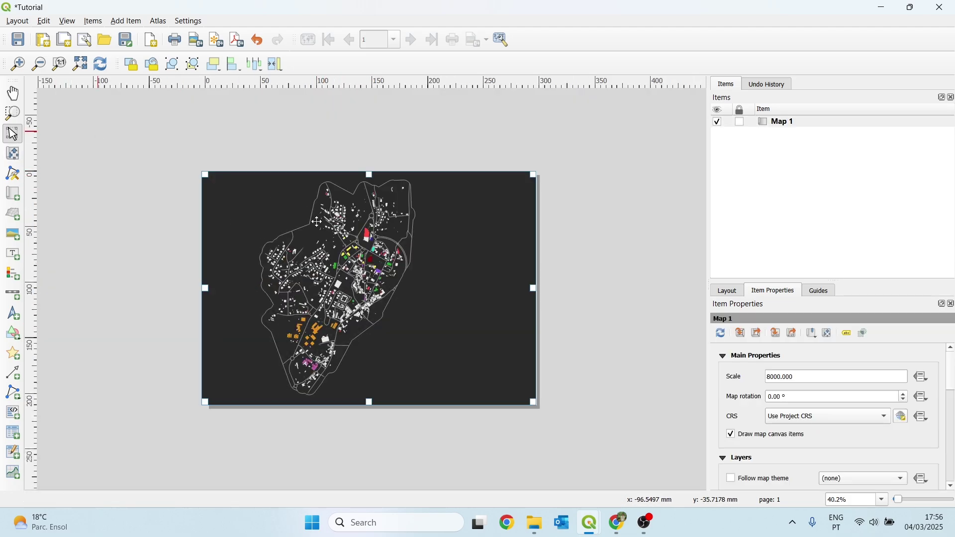
pyautogui.click(13, 153)
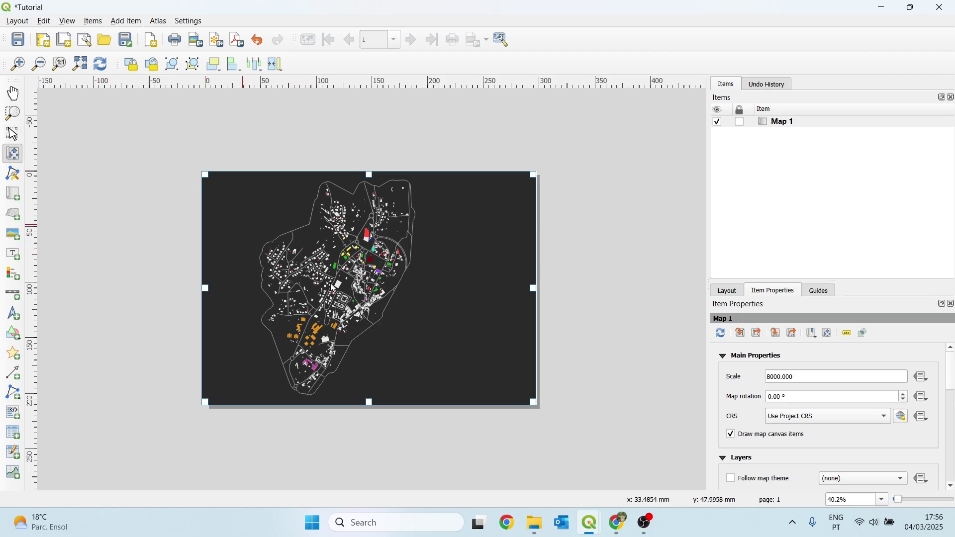
pyautogui.moveTo(281, 258); pyautogui.dragTo(295, 258)
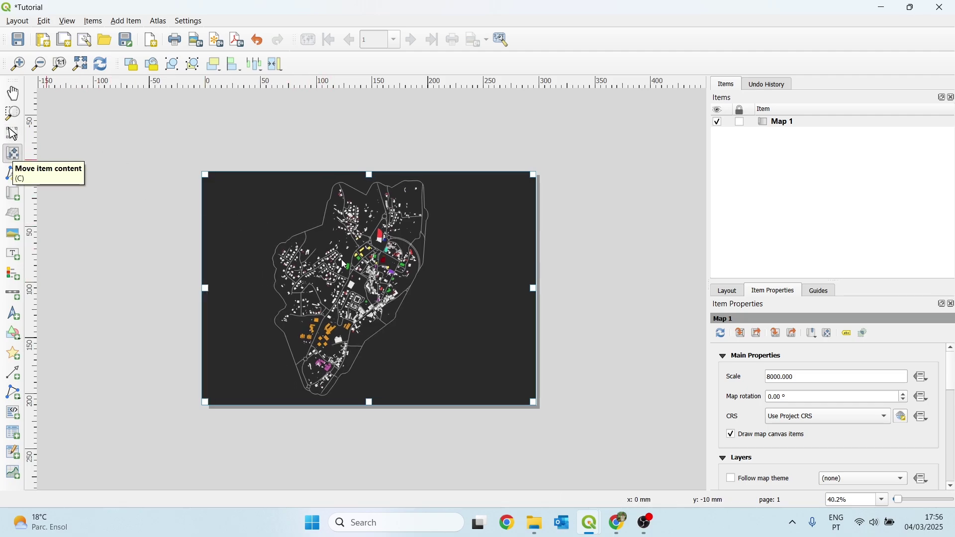
pyautogui.moveTo(363, 280); pyautogui.dragTo(374, 281)
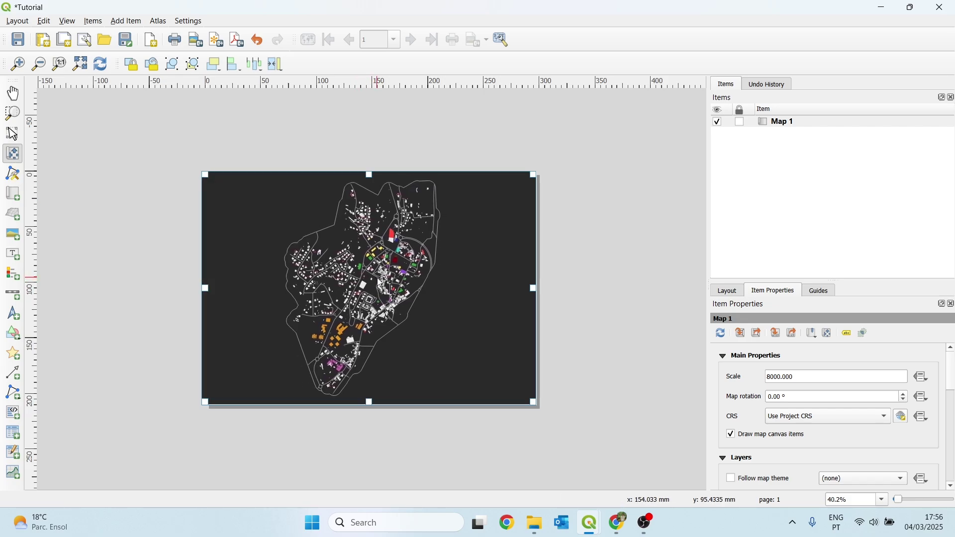
pyautogui.moveTo(381, 283); pyautogui.dragTo(383, 284)
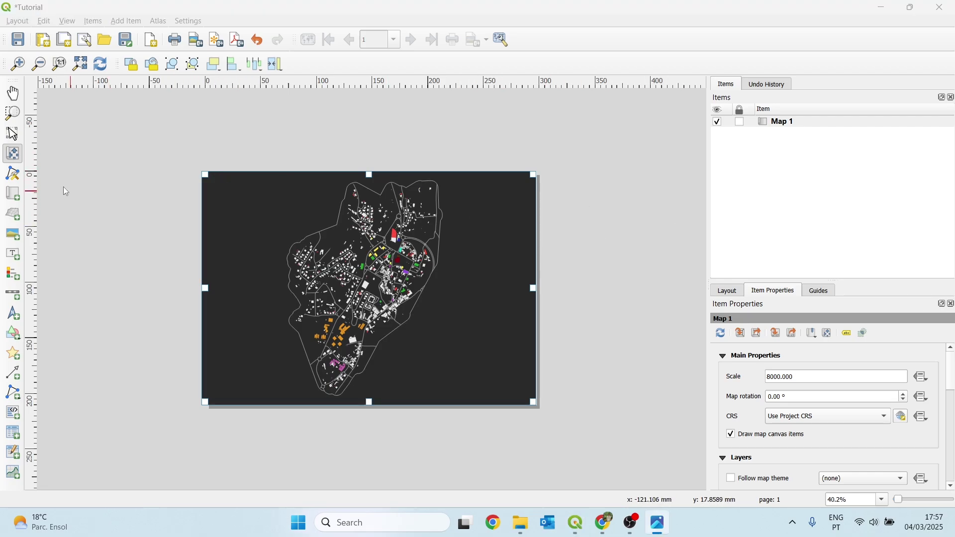
# Step: Add a label at the page's upper left reading 'CITY MAP'
pyautogui.click(14, 254)
pyautogui.moveTo(219, 183); pyautogui.dragTo(319, 225)
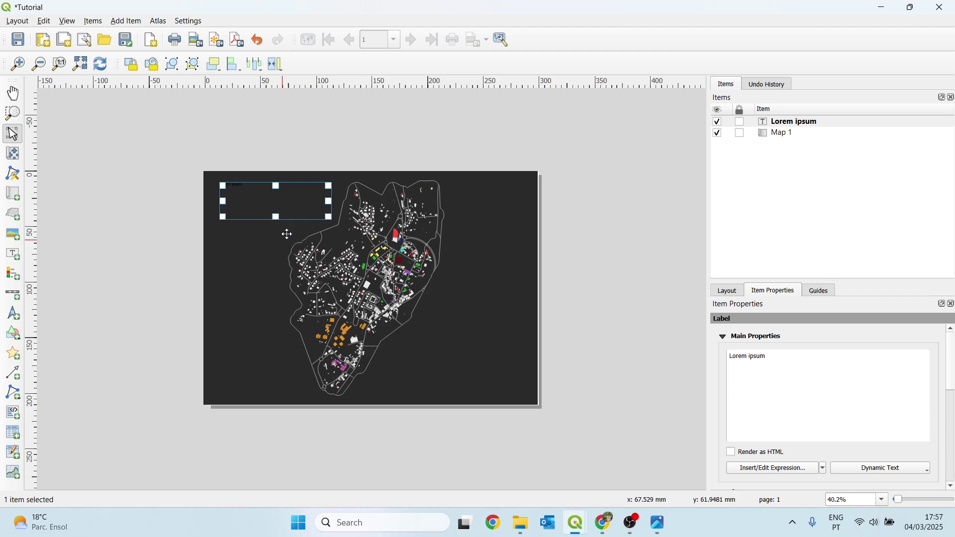
pyautogui.tripleClick(793, 357)
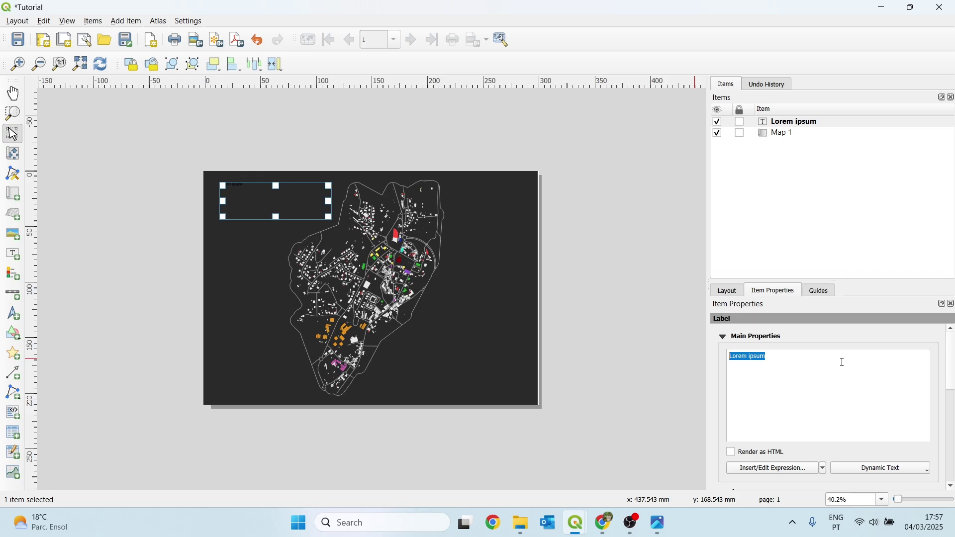
pyautogui.write('CI')
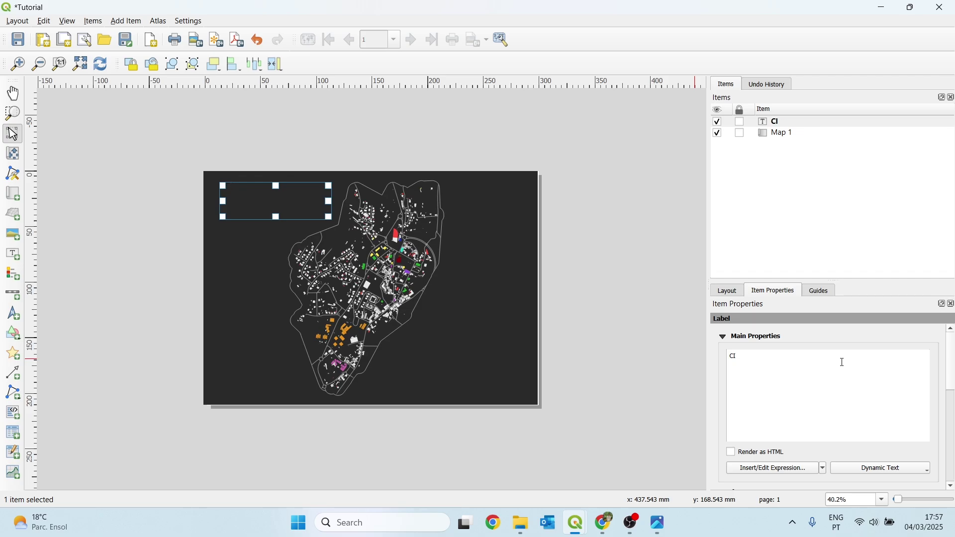
pyautogui.write('TY MAP')
pyautogui.click(626, 289)
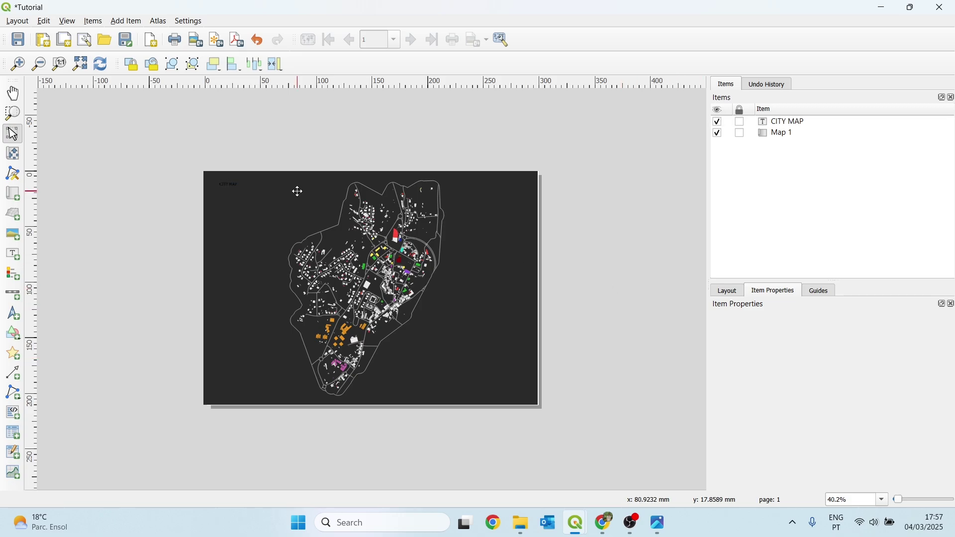
pyautogui.click(258, 193)
pyautogui.scroll(3, 263, 197)
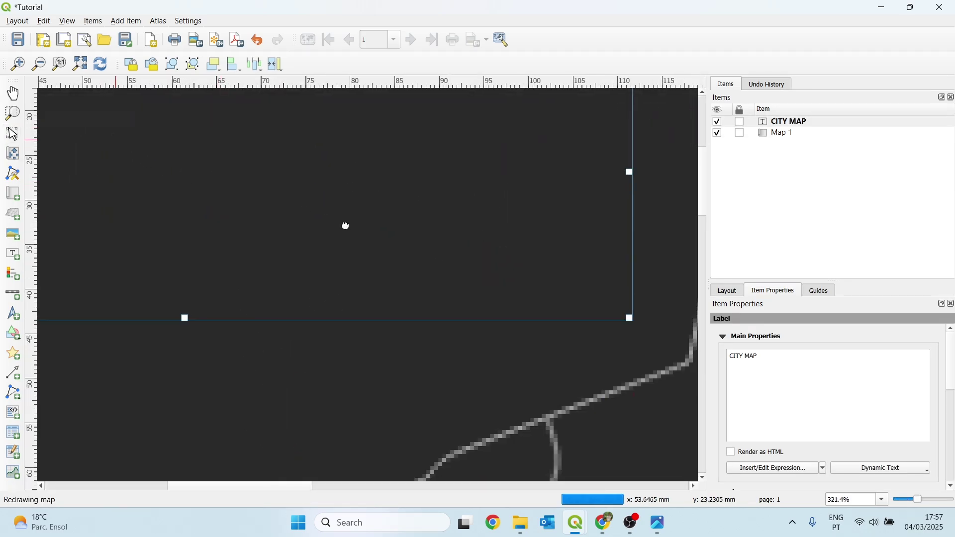
pyautogui.moveTo(358, 229); pyautogui.dragTo(560, 300)
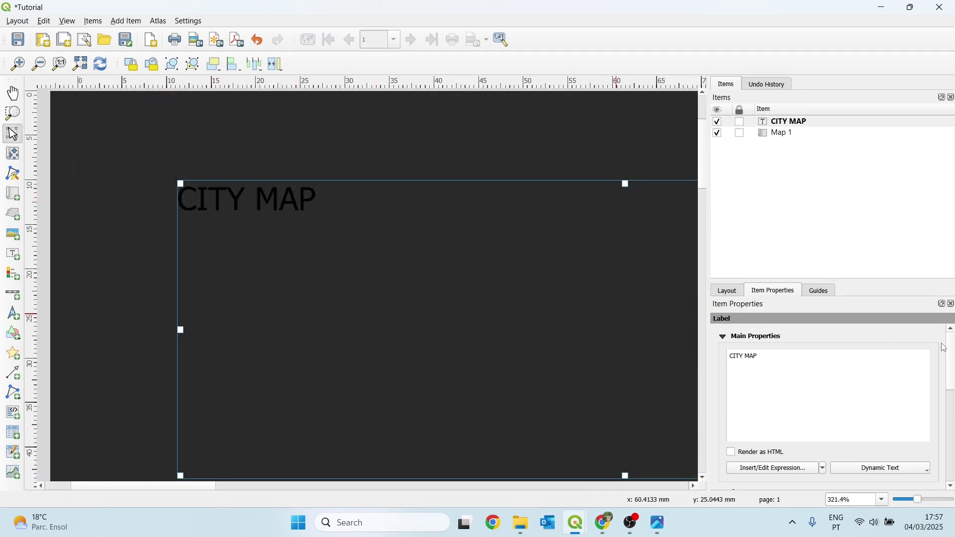
# Step: Style the CITY MAP label in Poppins Black, size 50, white
pyautogui.moveTo(948, 347); pyautogui.dragTo(934, 321)
pyautogui.click(724, 338)
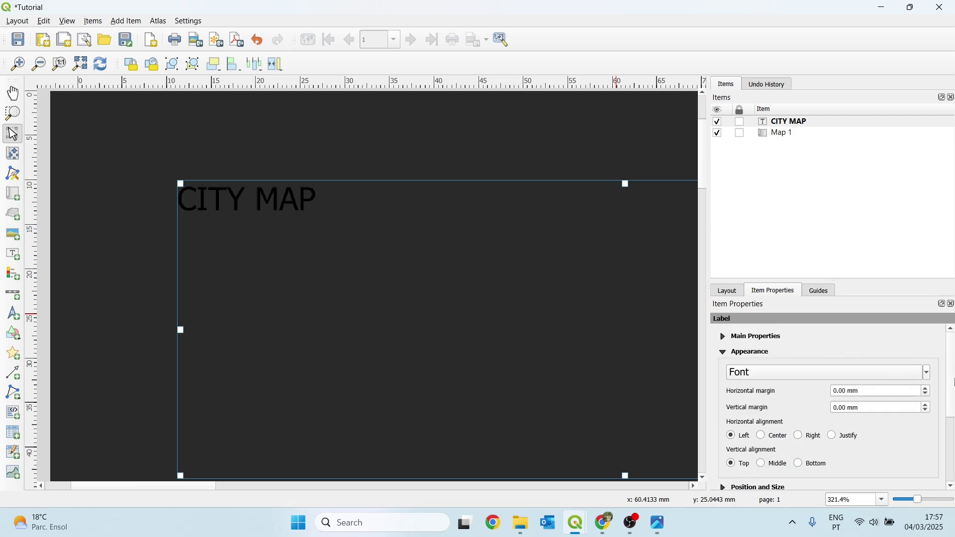
pyautogui.scroll(-3, 954, 381)
pyautogui.scroll(3, 954, 381)
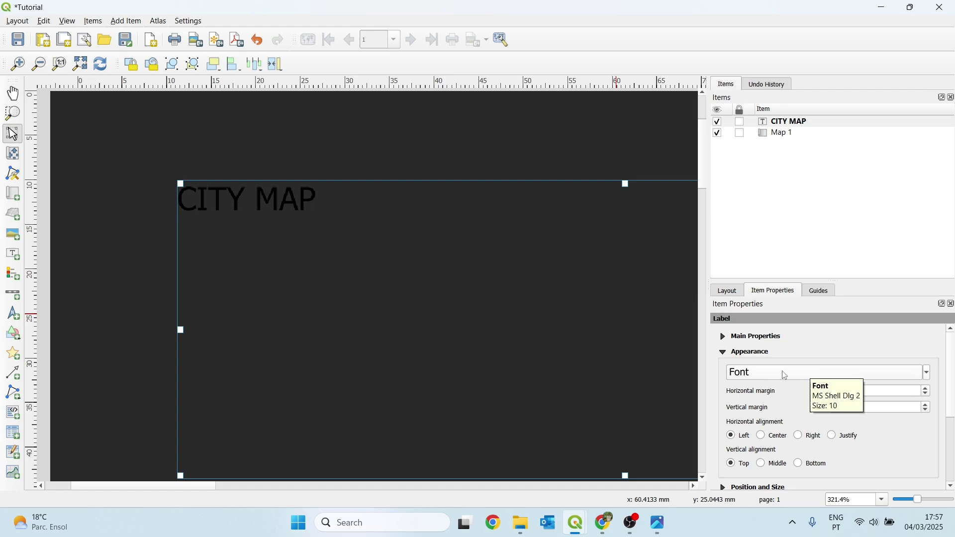
pyautogui.click(786, 376)
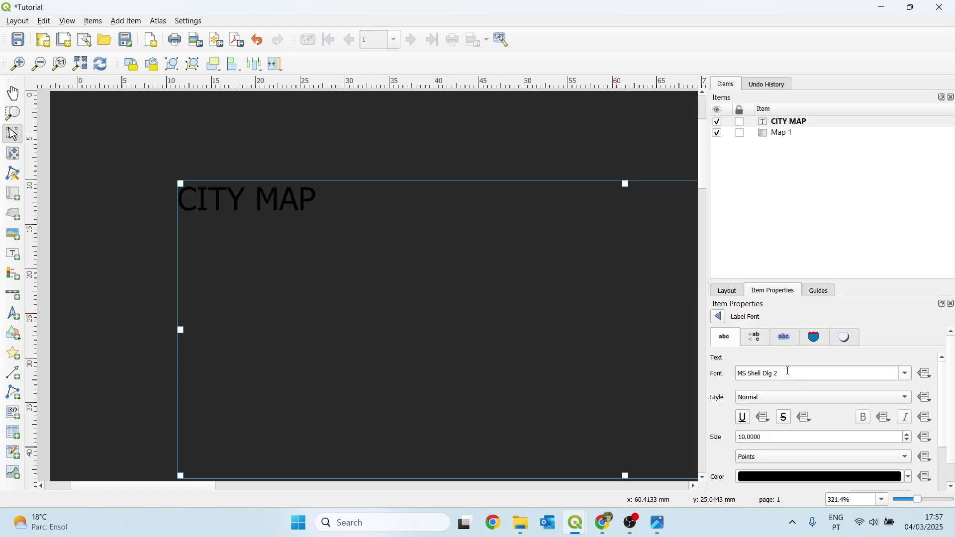
pyautogui.click(906, 378)
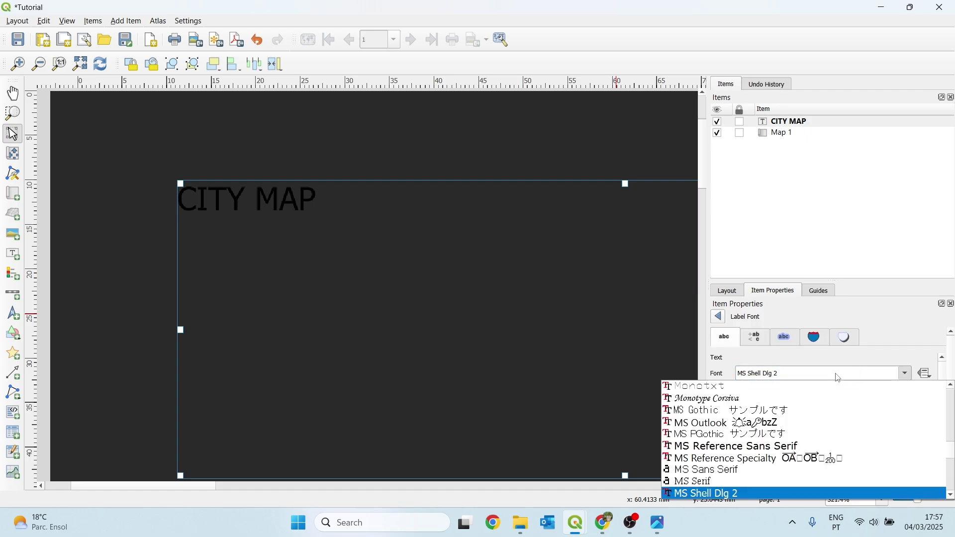
pyautogui.write('po')
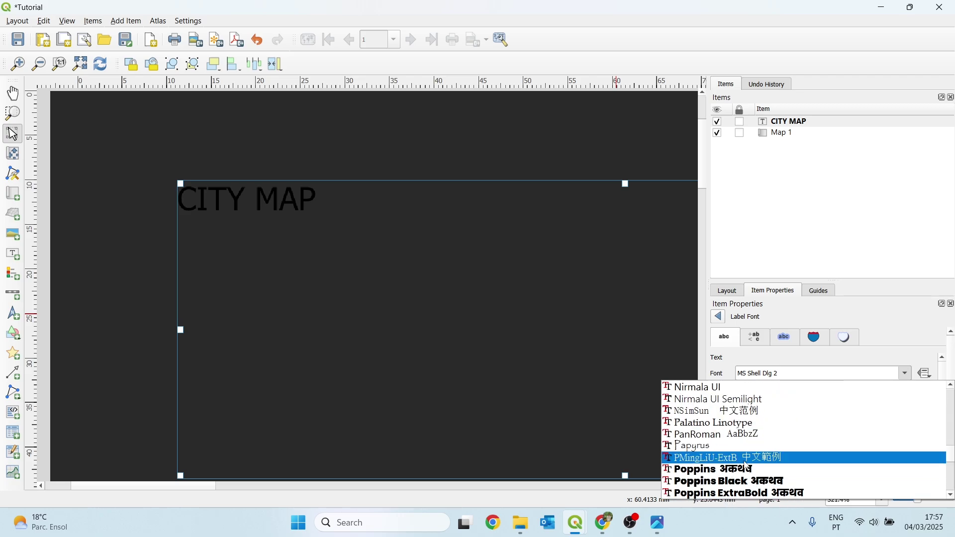
pyautogui.click(747, 485)
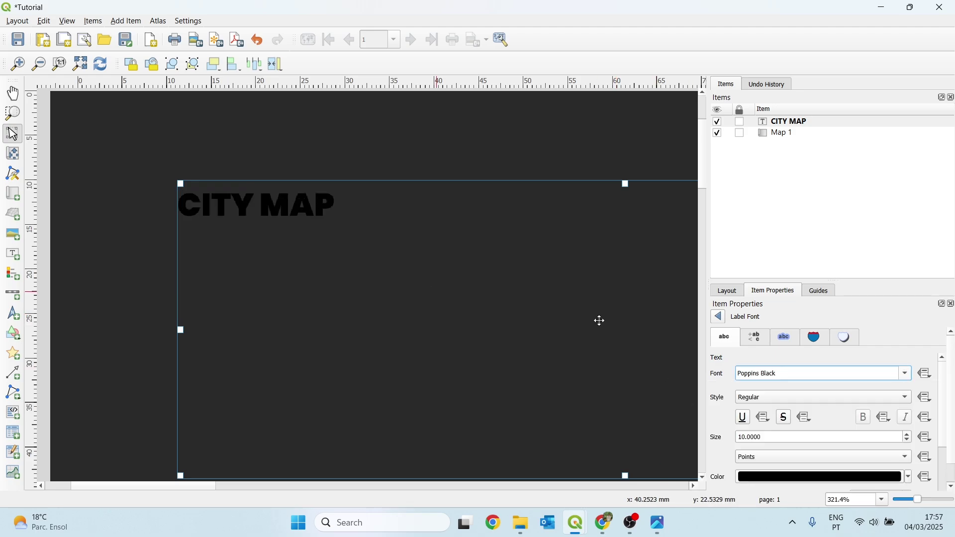
pyautogui.doubleClick(783, 438)
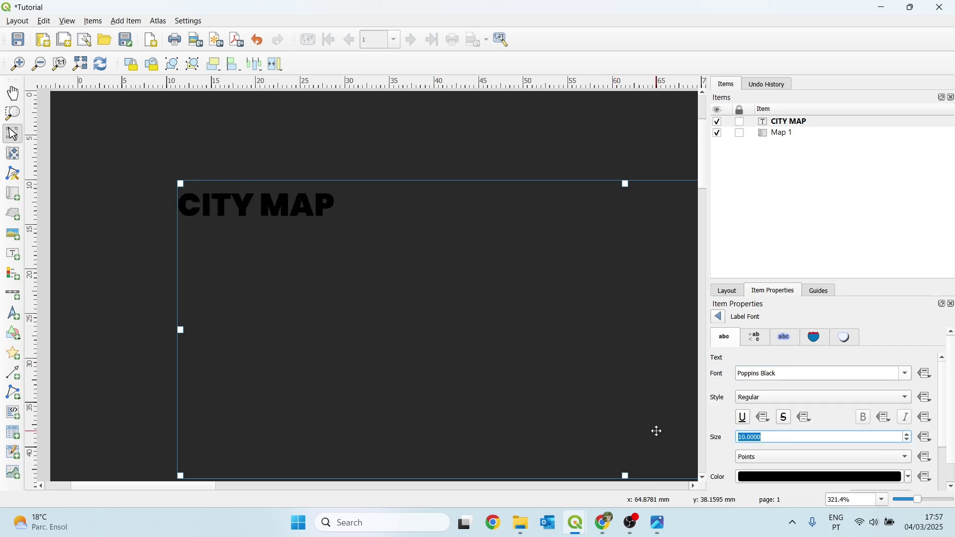
pyautogui.write('50')
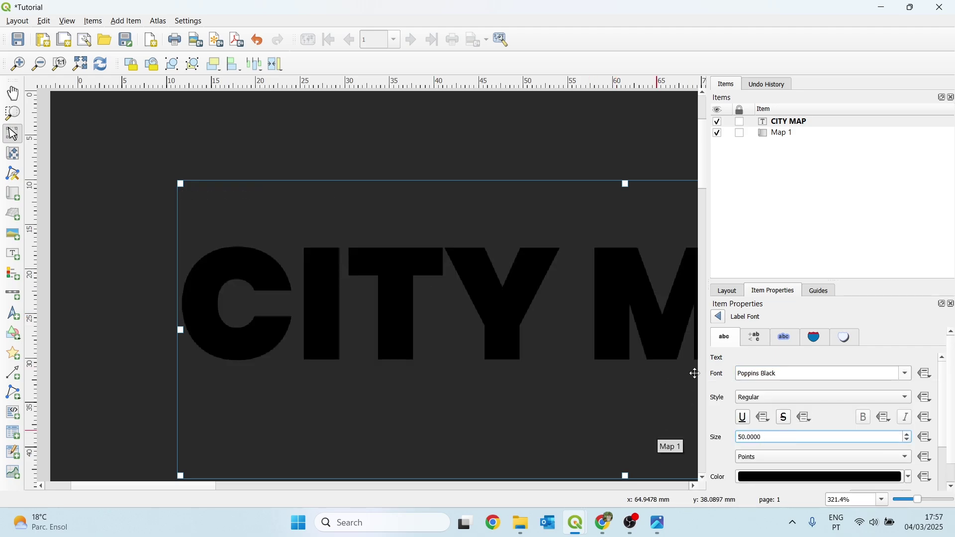
pyautogui.click(812, 478)
pyautogui.click(805, 393)
pyautogui.click(804, 435)
# Step: Move the CITY MAP title further up and left on the page
pyautogui.scroll(-3, 450, 256)
pyautogui.scroll(1, 208, 154)
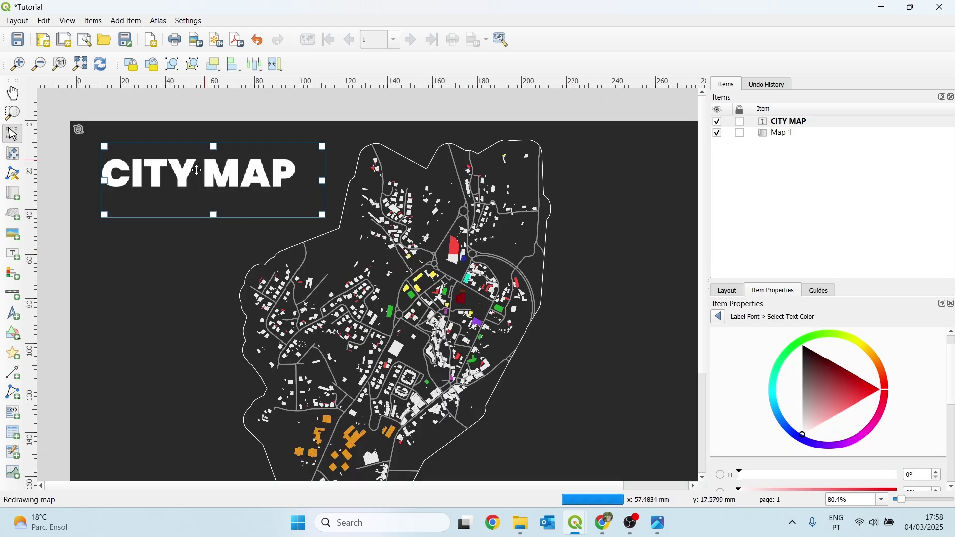
pyautogui.scroll(2, 268, 246)
pyautogui.scroll(-1, 267, 246)
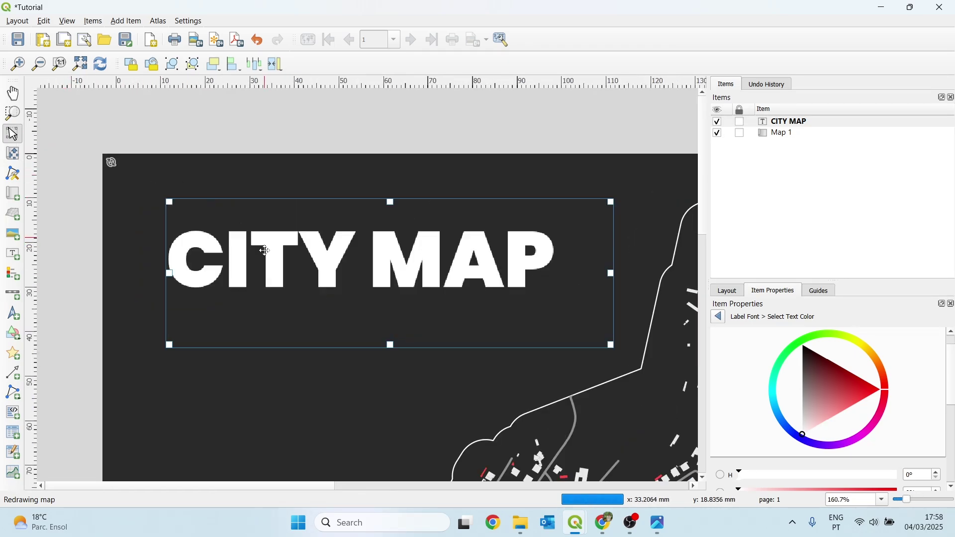
pyautogui.moveTo(268, 246); pyautogui.dragTo(229, 233)
pyautogui.click(92, 157)
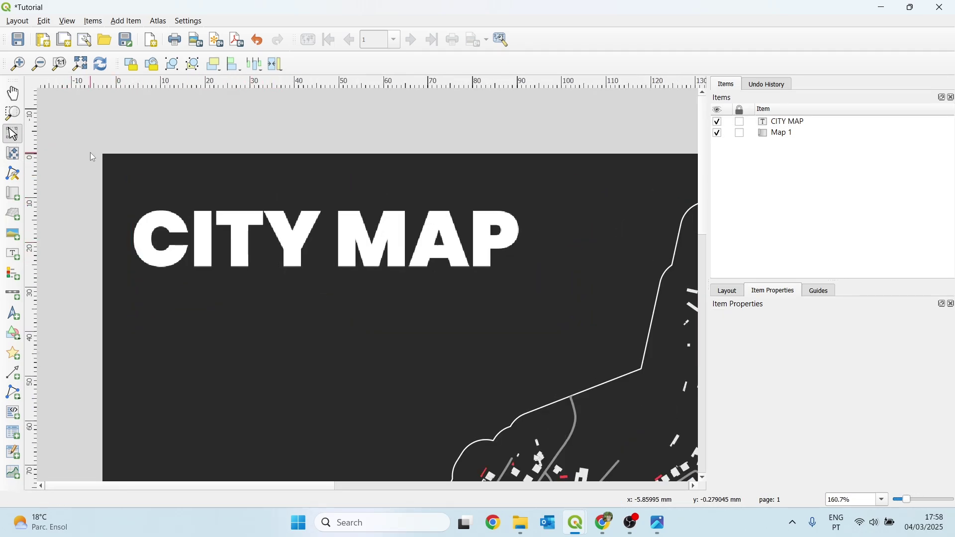
# Step: Copy the CITY MAP title label and paste a duplicate
pyautogui.click(252, 239)
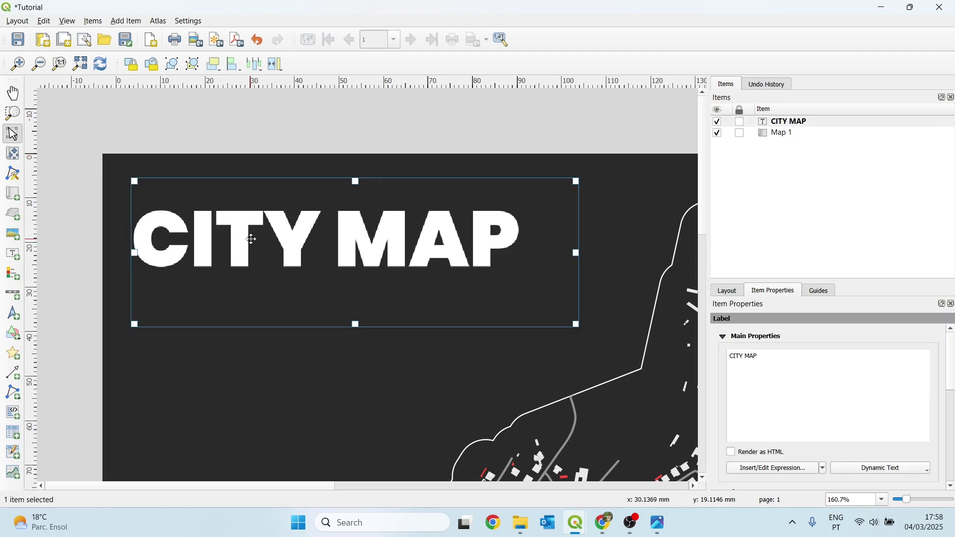
pyautogui.rightClick(252, 239)
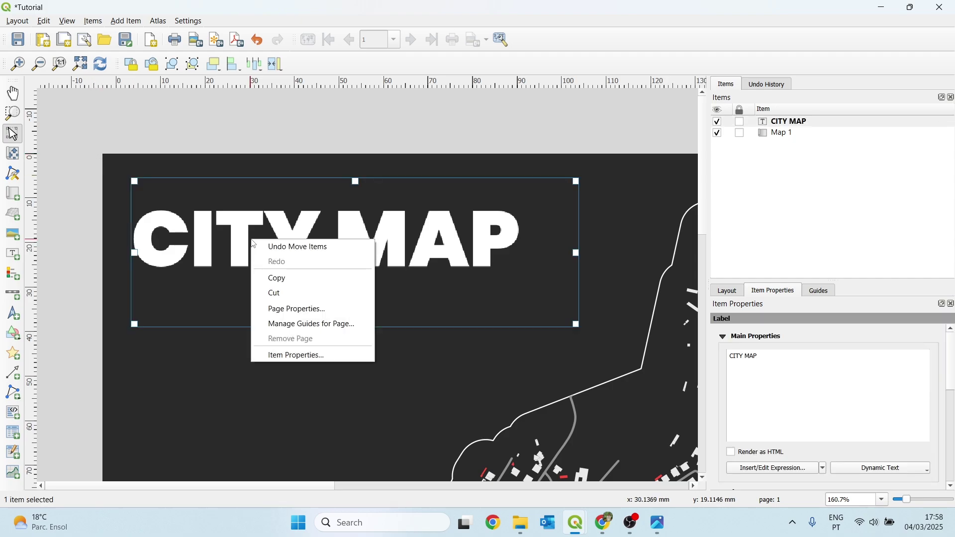
pyautogui.click(285, 278)
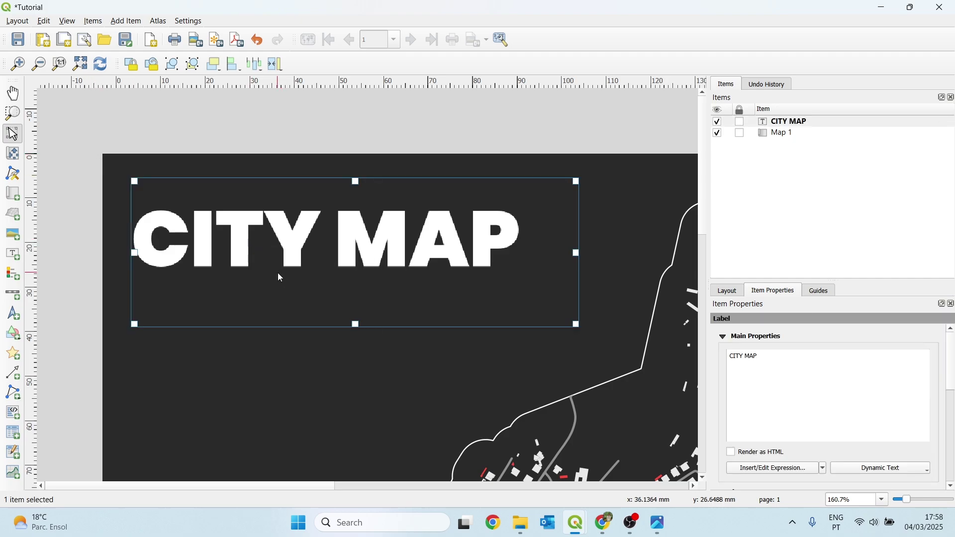
pyautogui.hotkey('ctrl', 'v')
pyautogui.moveTo(485, 339); pyautogui.dragTo(416, 303)
# Step: Replace the copy's text with the channel handle followed by '| YouTube Tutorial'
pyautogui.moveTo(760, 356); pyautogui.dragTo(698, 356)
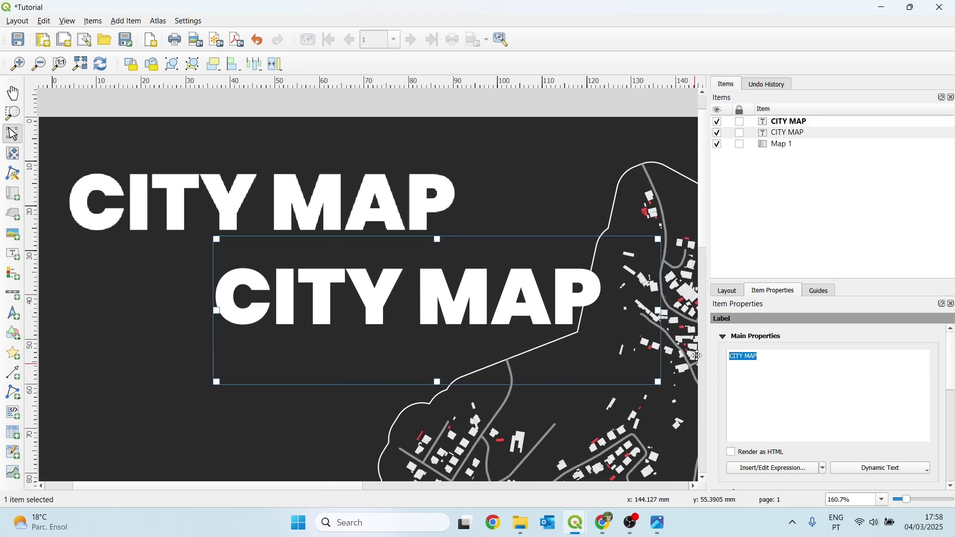
pyautogui.write('@mAOPS')
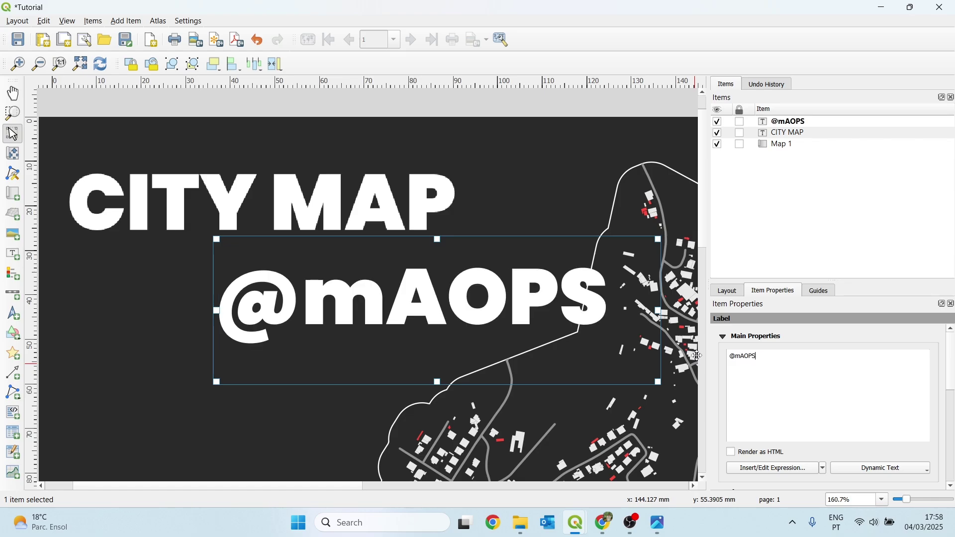
pyautogui.press('BackSpace')
pyautogui.press('BackSpace')
pyautogui.press('BackSpace')
pyautogui.press('BackSpace')
pyautogui.press('BackSpace')
pyautogui.write('Mapsby')
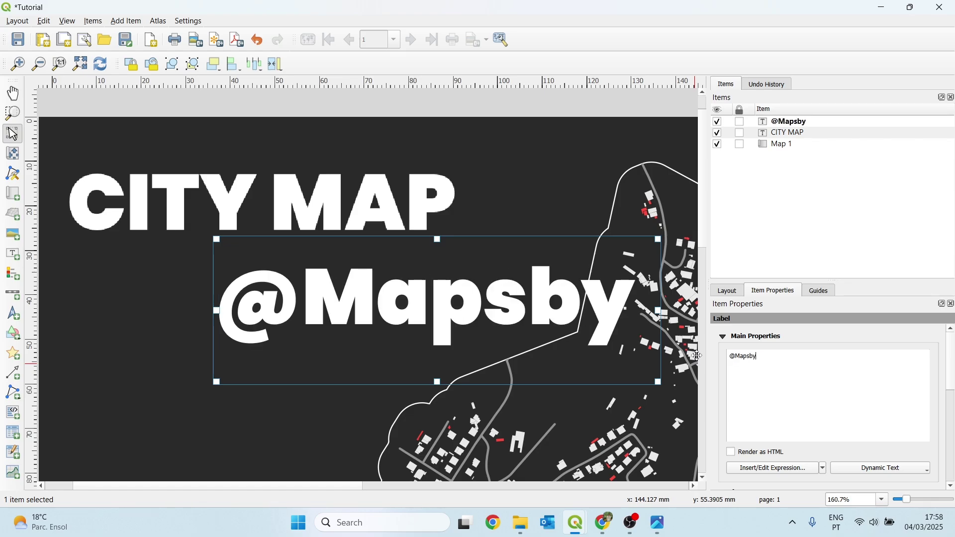
pyautogui.write('RGD |')
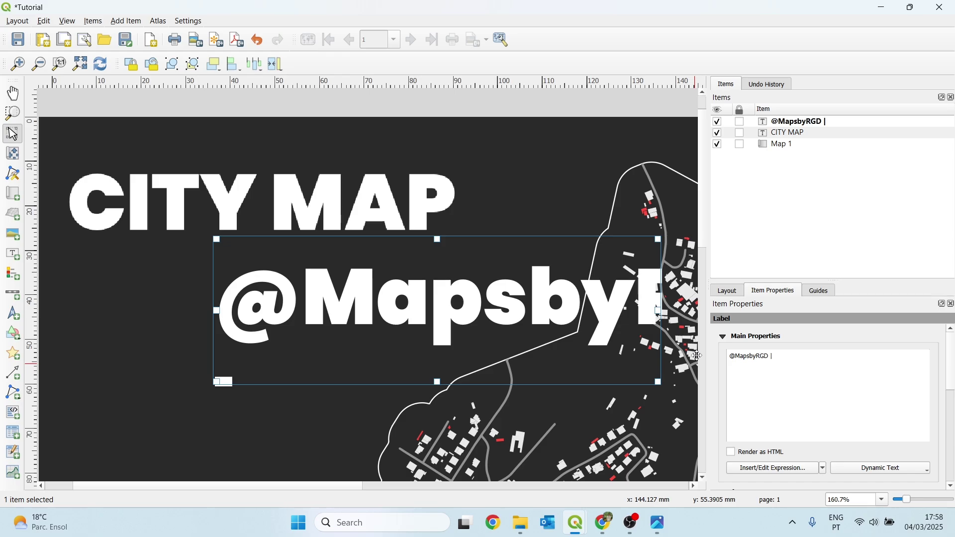
pyautogui.write(' YouTube Tutorial')
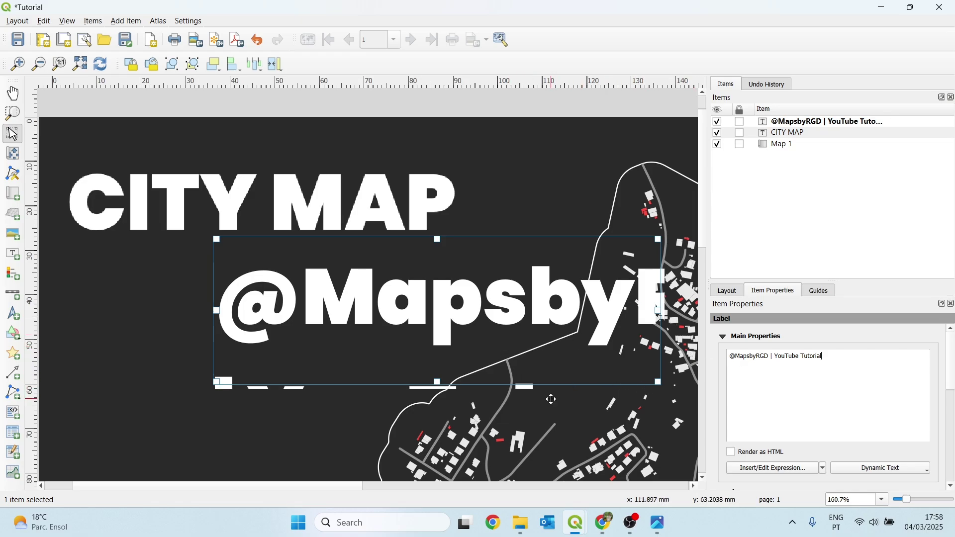
pyautogui.click(520, 399)
pyautogui.click(414, 306)
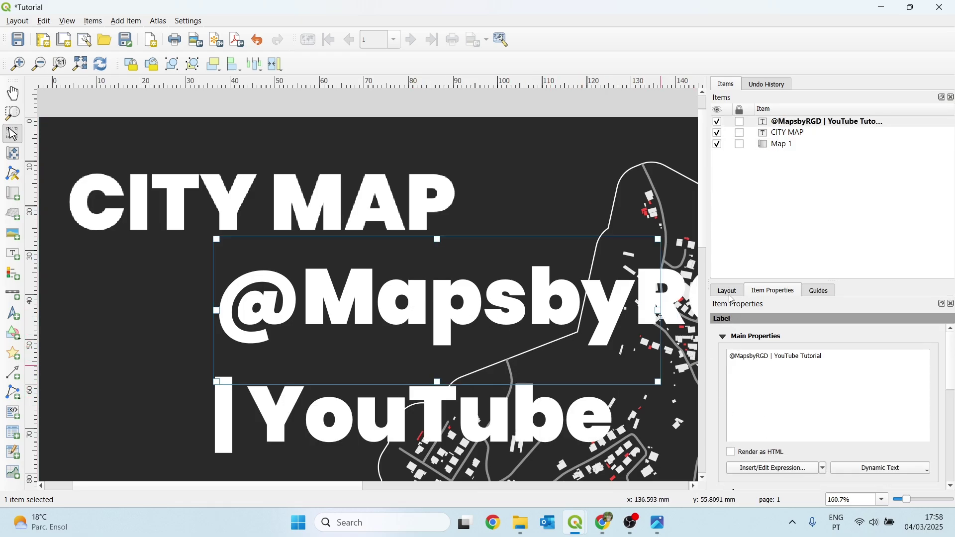
# Step: Change the subtitle font to Tahoma in bold (Negrito) style
pyautogui.click(727, 338)
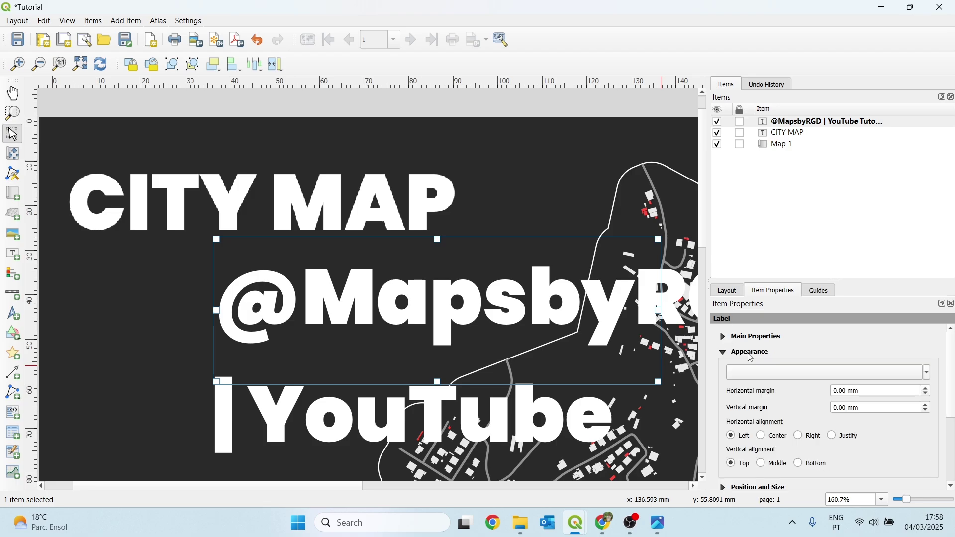
pyautogui.click(758, 377)
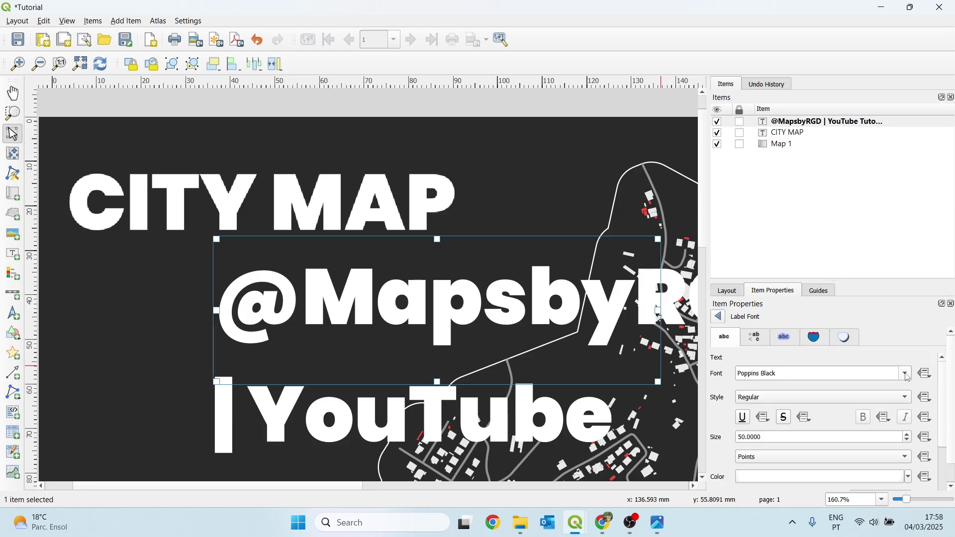
pyautogui.doubleClick(748, 375)
pyautogui.hotkey('ctrl', 'a')
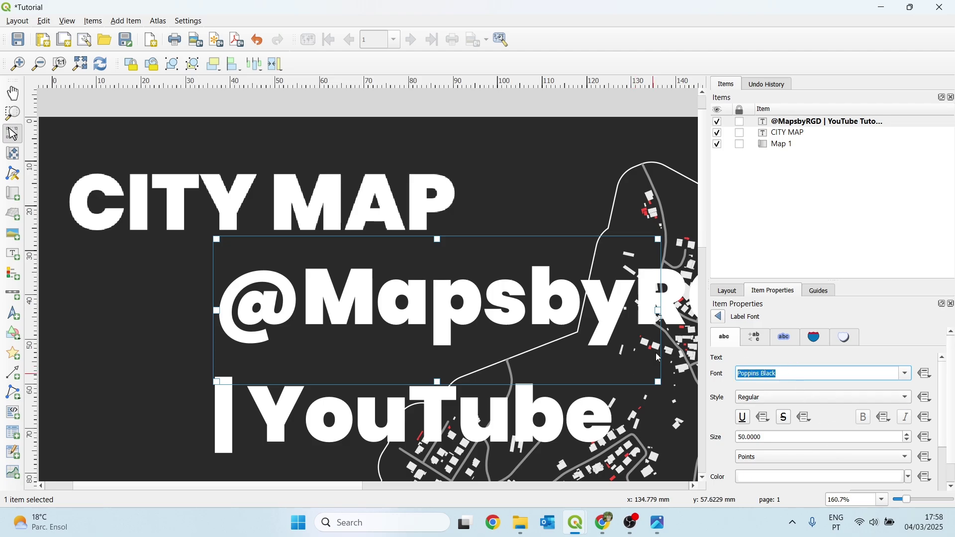
pyautogui.write('Tahoma')
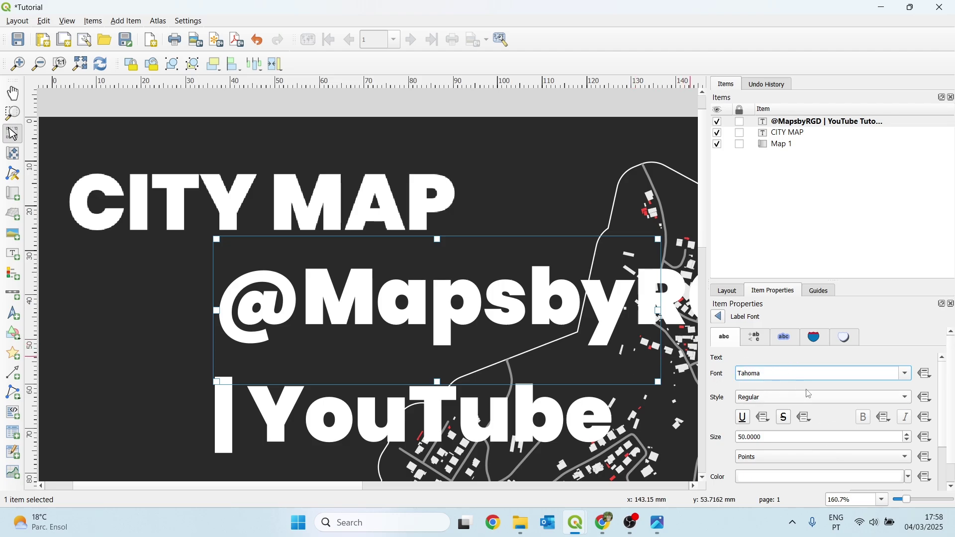
pyautogui.click(787, 440)
pyautogui.doubleClick(767, 441)
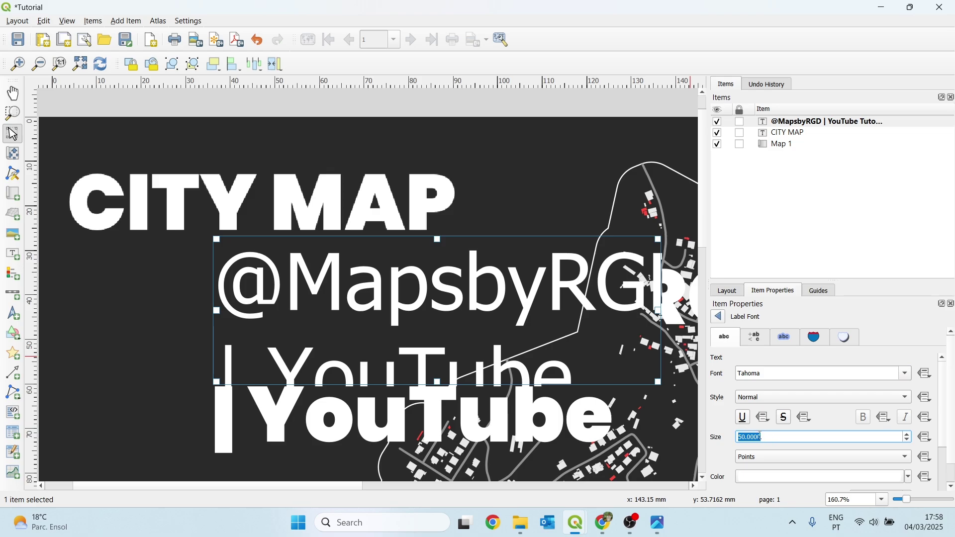
pyautogui.write('20')
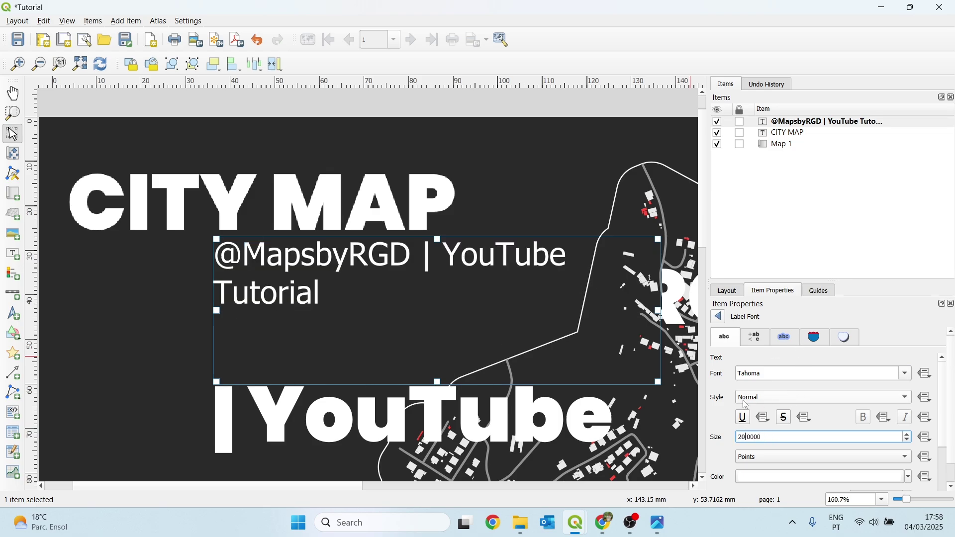
pyautogui.click(796, 397)
pyautogui.click(763, 412)
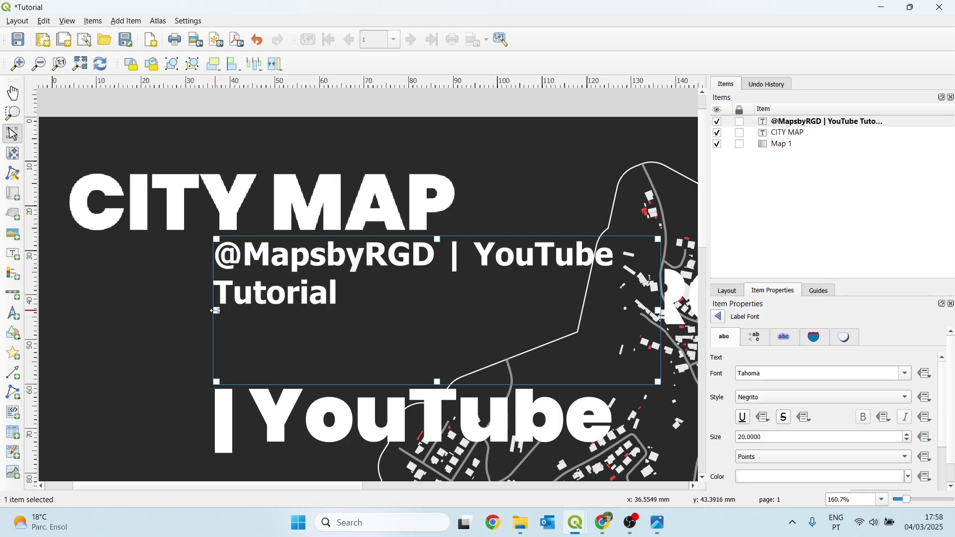
# Step: Widen the subtitle frame, set its size to 12 pt, and place it under CITY MAP
pyautogui.moveTo(217, 311); pyautogui.dragTo(113, 303)
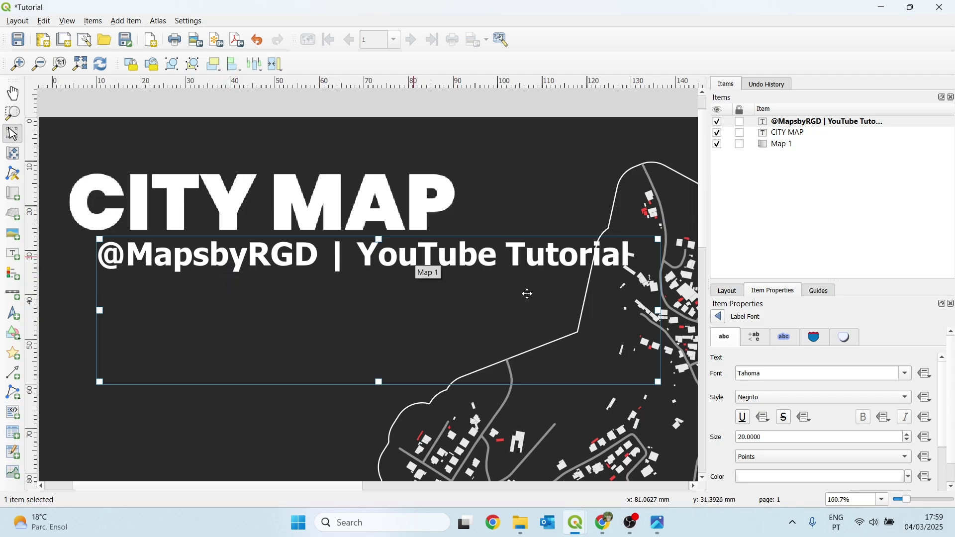
pyautogui.moveTo(766, 437); pyautogui.dragTo(738, 439)
pyautogui.click(910, 443)
pyautogui.click(910, 443)
pyautogui.click(910, 443)
pyautogui.click(910, 443)
pyautogui.click(910, 443)
pyautogui.click(910, 443)
pyautogui.click(910, 443)
pyautogui.click(910, 443)
pyautogui.moveTo(254, 246); pyautogui.dragTo(225, 252)
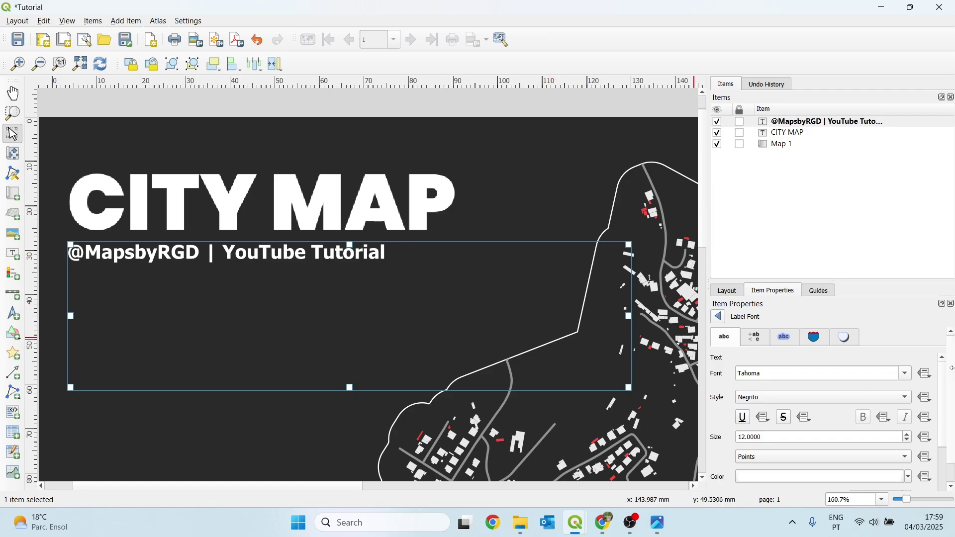
# Step: Colour the subtitle text vivid magenta
pyautogui.scroll(-3, 846, 398)
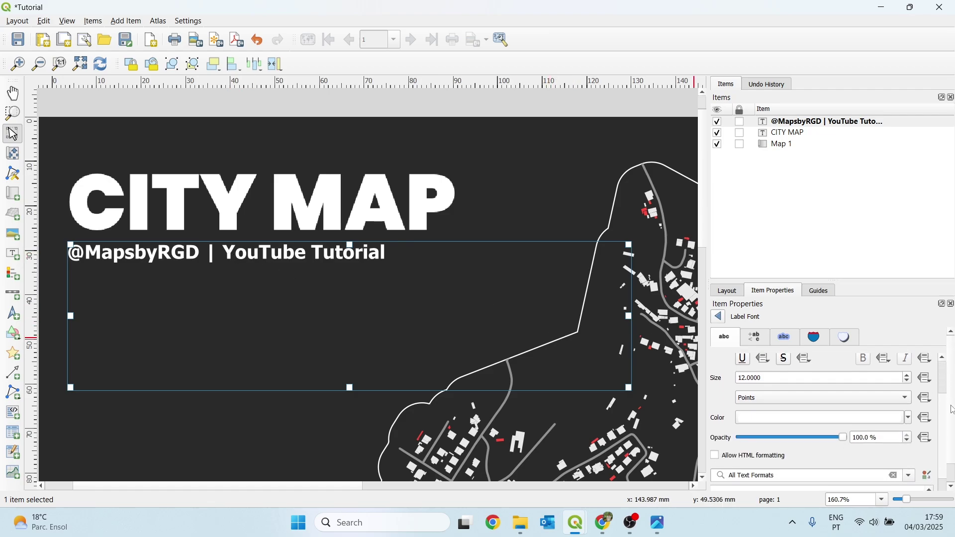
pyautogui.click(799, 417)
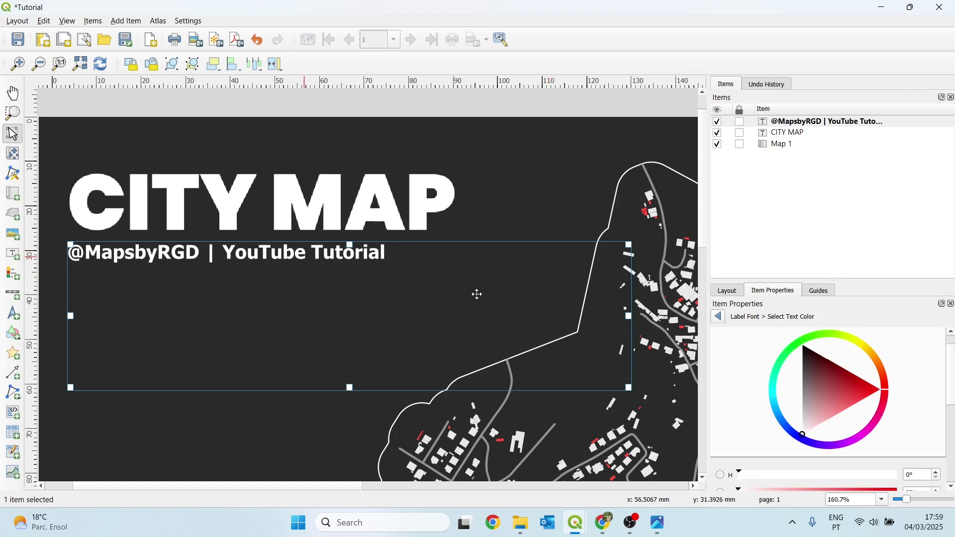
pyautogui.moveTo(889, 396)
pyautogui.mouseDown()
pyautogui.moveTo(876, 440)
pyautogui.moveTo(884, 427)
pyautogui.mouseUp()
pyautogui.click(807, 413)
pyautogui.moveTo(810, 414); pyautogui.dragTo(851, 426)
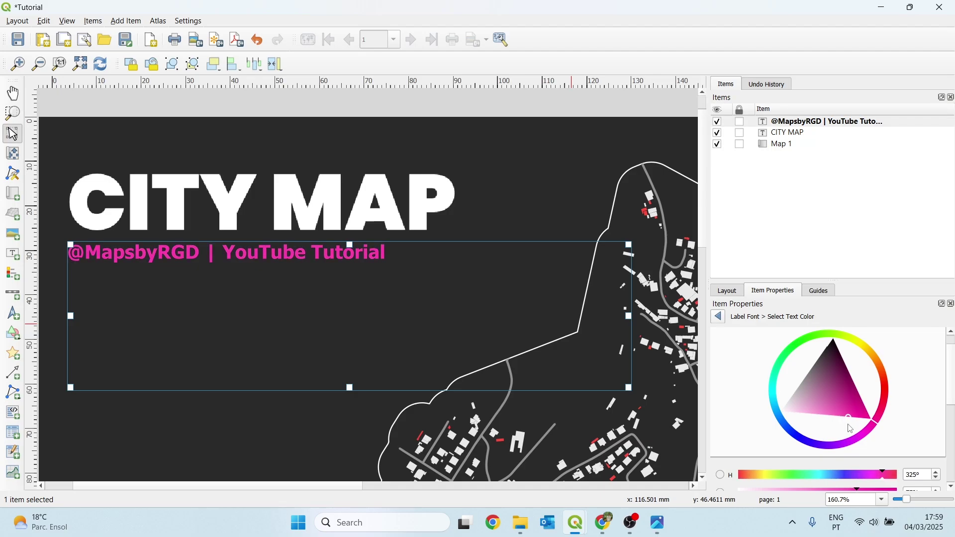
# Step: Move the CITY MAP title and subtitle together slightly to the right
pyautogui.click(359, 178)
pyautogui.scroll(-1, 360, 176)
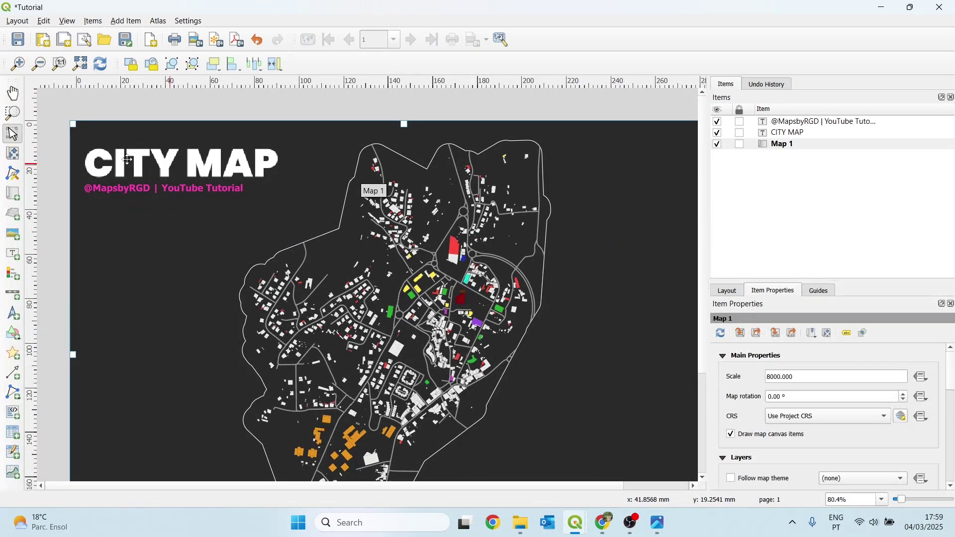
pyautogui.click(110, 200)
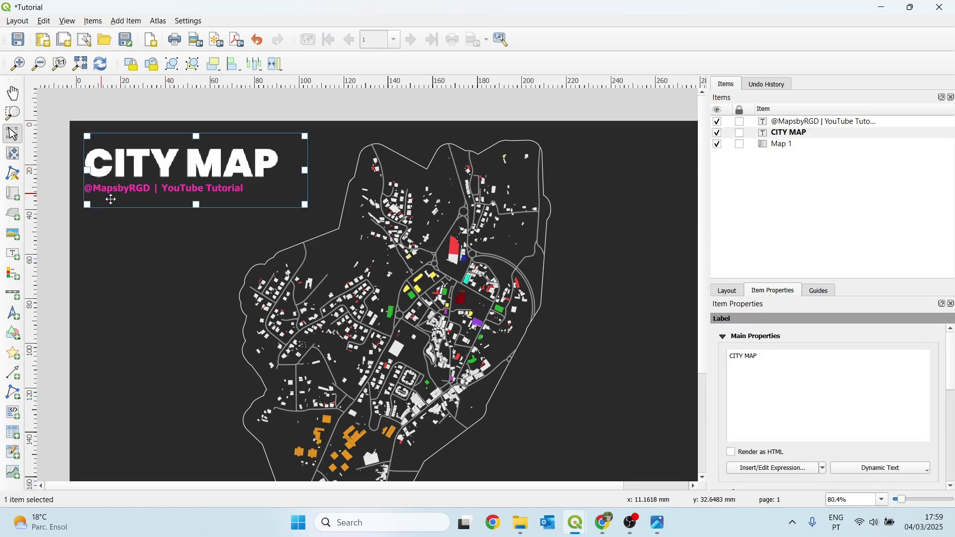
pyautogui.keyDown('shift'); pyautogui.click(111, 200); pyautogui.keyUp('shift')
pyautogui.scroll(1, 80, 169)
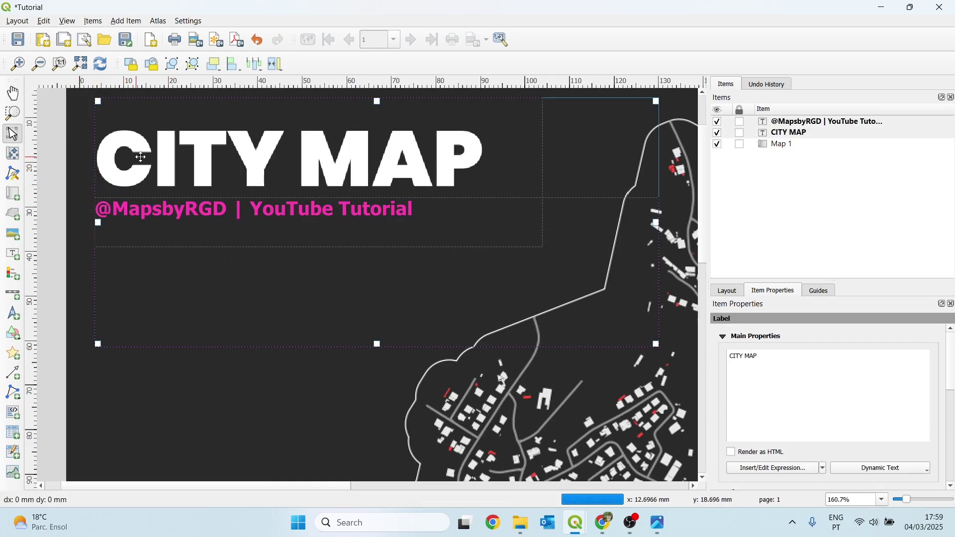
pyautogui.moveTo(142, 157); pyautogui.dragTo(155, 157)
pyautogui.scroll(-2, 154, 157)
pyautogui.scroll(2, 151, 133)
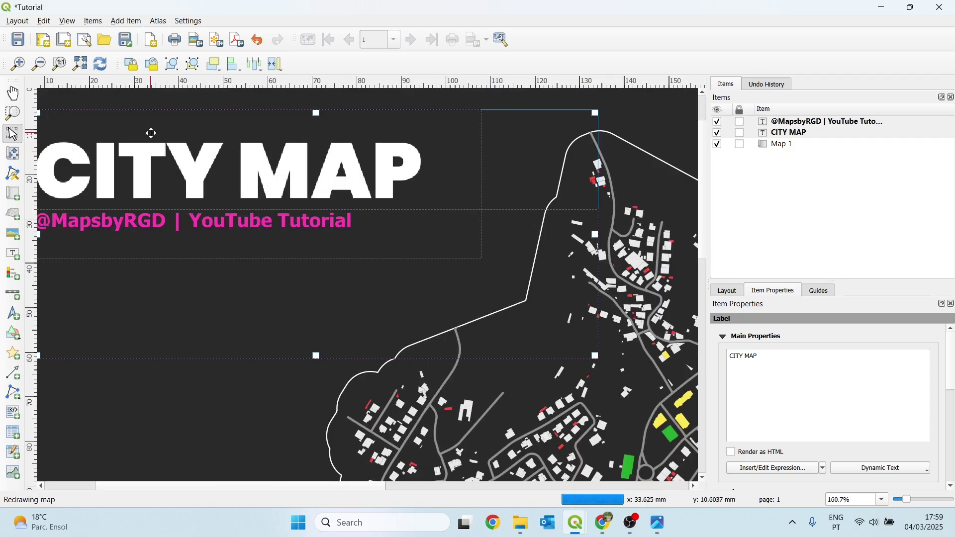
pyautogui.scroll(-2, 151, 133)
pyautogui.click(100, 111)
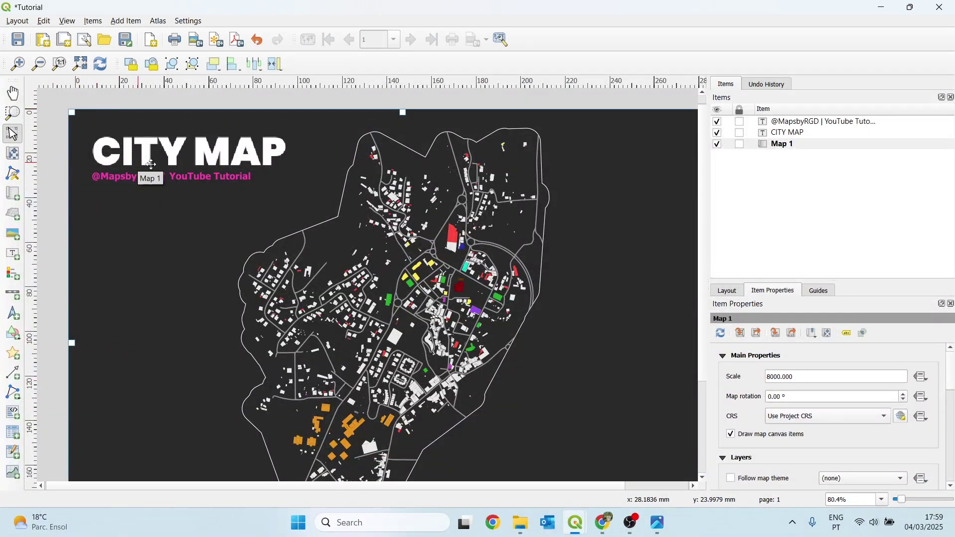
pyautogui.scroll(-3, 152, 165)
pyautogui.scroll(-1, 255, 222)
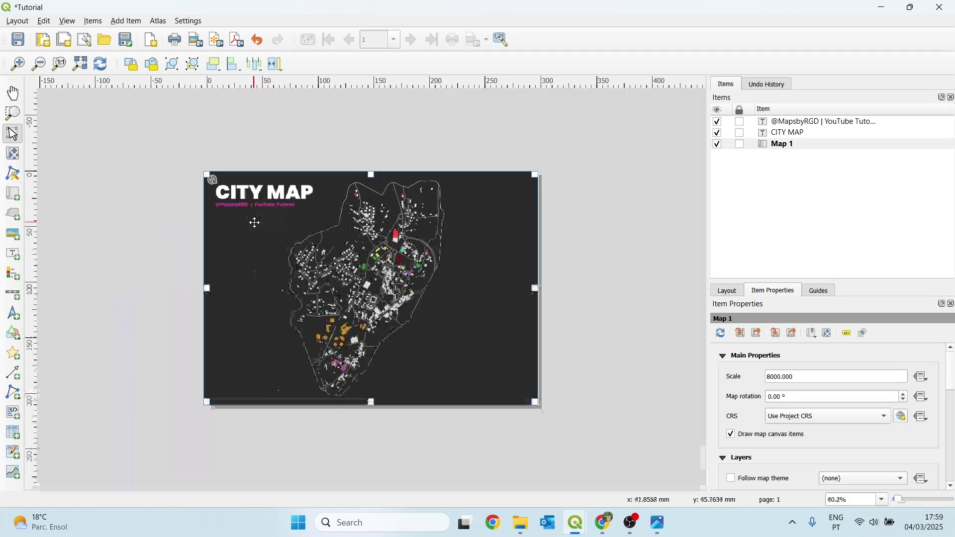
# Step: Add a north arrow at the bottom left using the circular 'north' SVG symbol
pyautogui.click(16, 318)
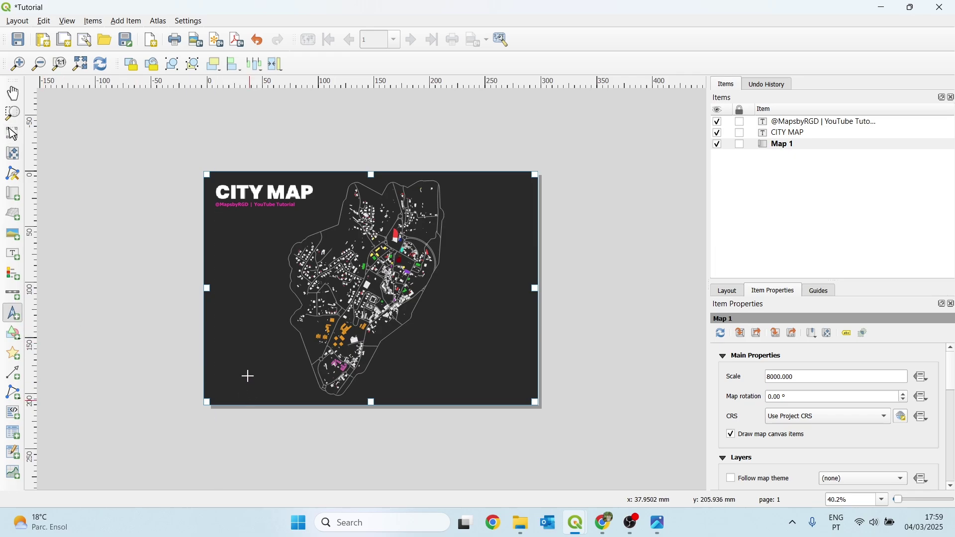
pyautogui.moveTo(228, 361); pyautogui.dragTo(249, 386)
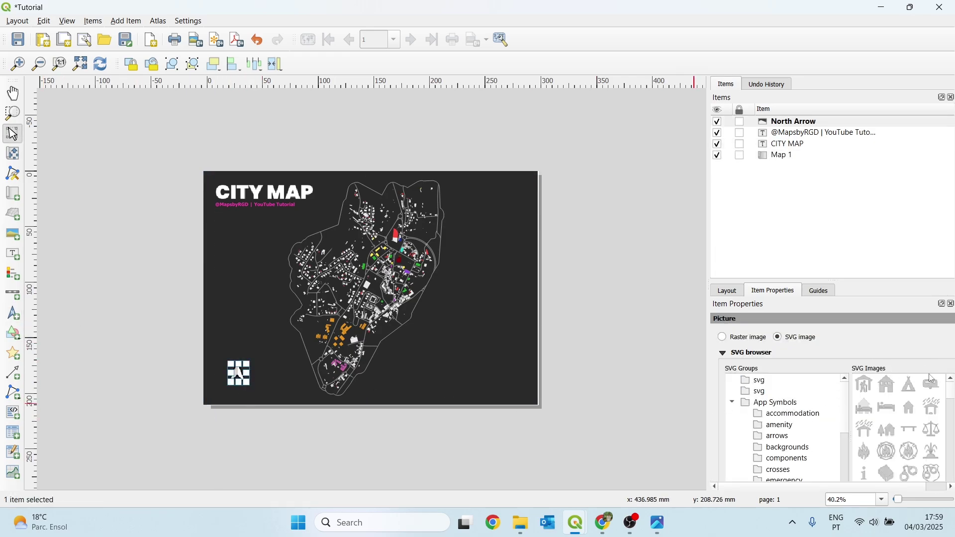
pyautogui.scroll(-1, 934, 364)
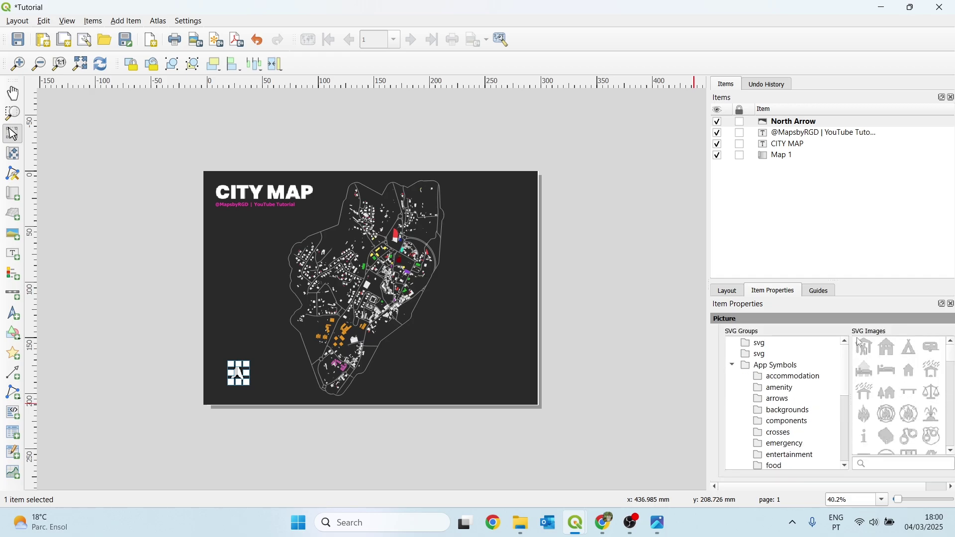
pyautogui.click(902, 462)
pyautogui.write('north')
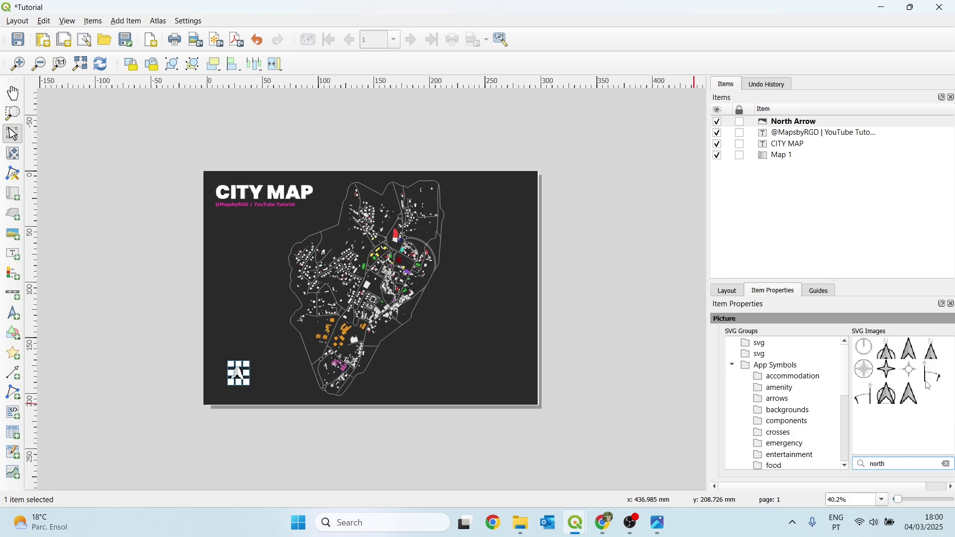
pyautogui.click(866, 348)
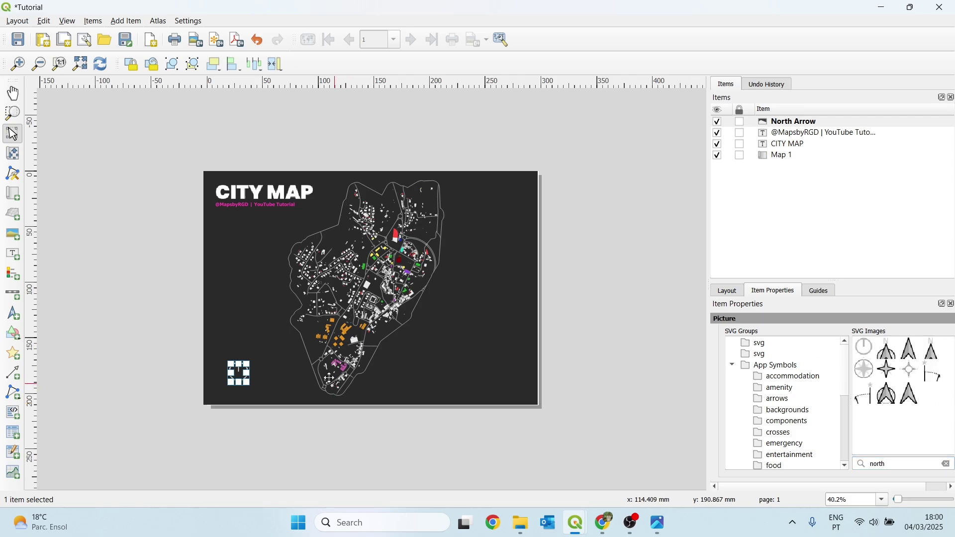
# Step: Shrink the north arrow and tuck it into the lower-left corner
pyautogui.scroll(1, 245, 376)
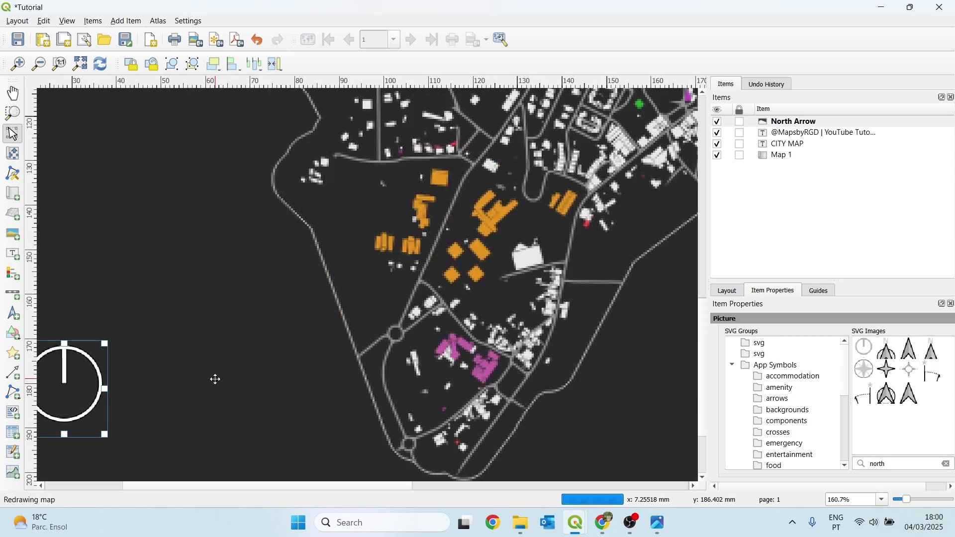
pyautogui.scroll(1, 108, 392)
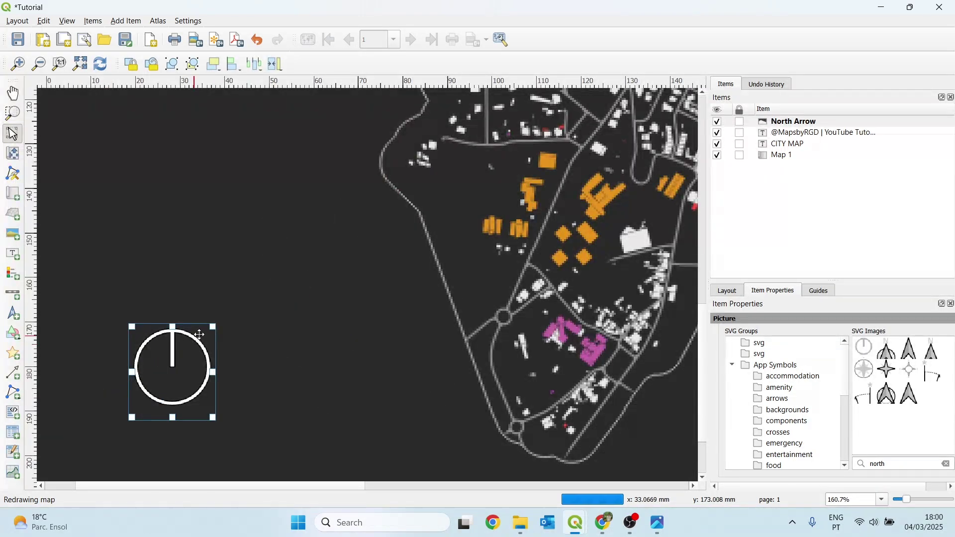
pyautogui.moveTo(208, 325); pyautogui.dragTo(195, 343)
pyautogui.scroll(-1, 109, 406)
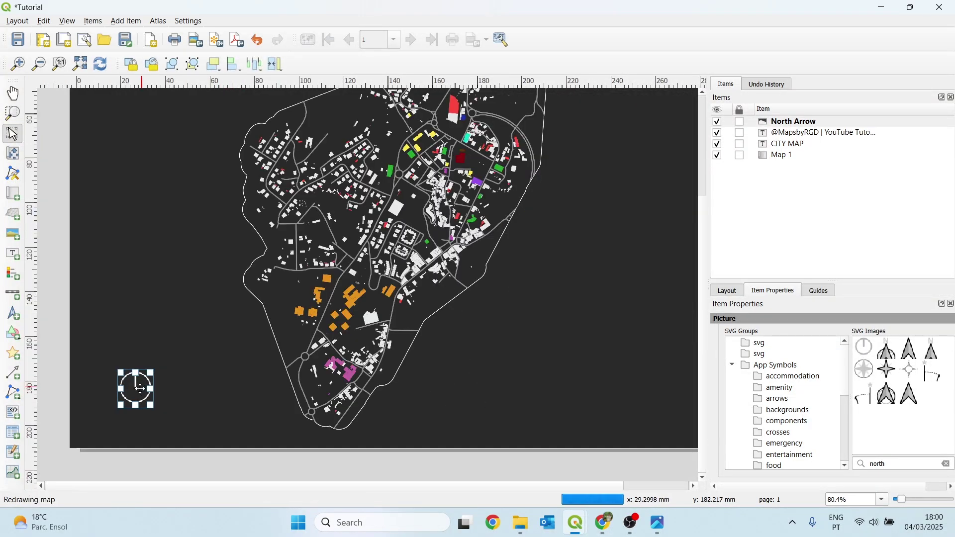
pyautogui.moveTo(138, 389); pyautogui.dragTo(112, 407)
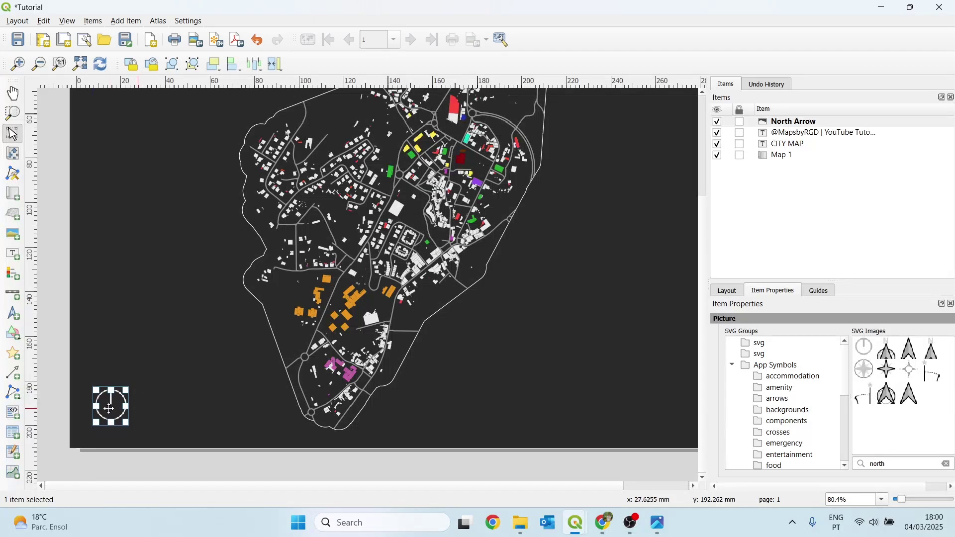
pyautogui.click(141, 393)
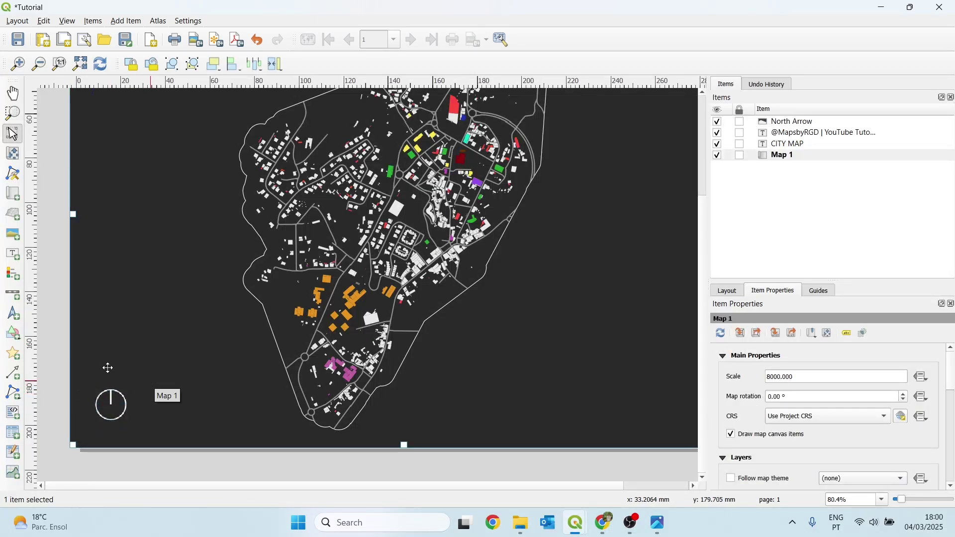
# Step: Add a Line Ticks Up scale bar beside the north arrow
pyautogui.click(16, 300)
pyautogui.moveTo(157, 388); pyautogui.dragTo(332, 427)
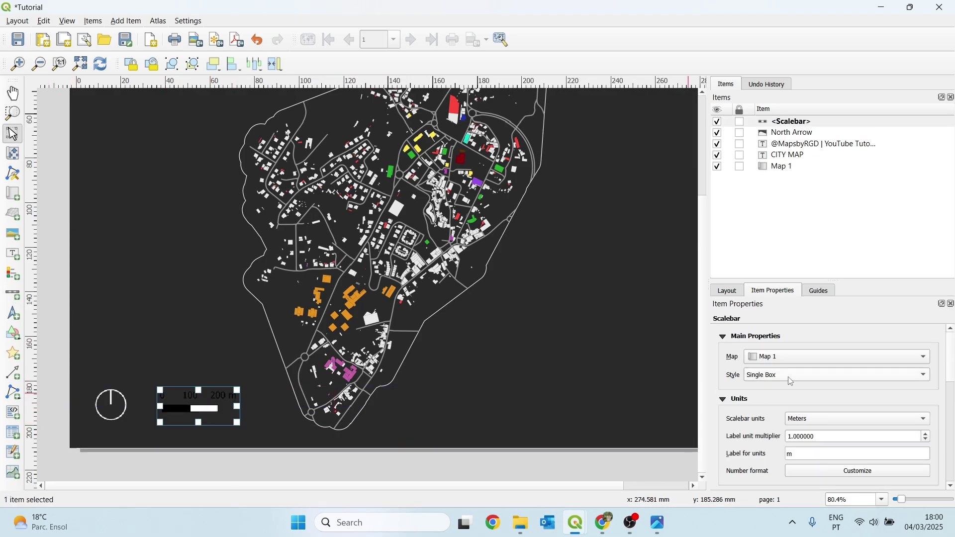
pyautogui.click(823, 380)
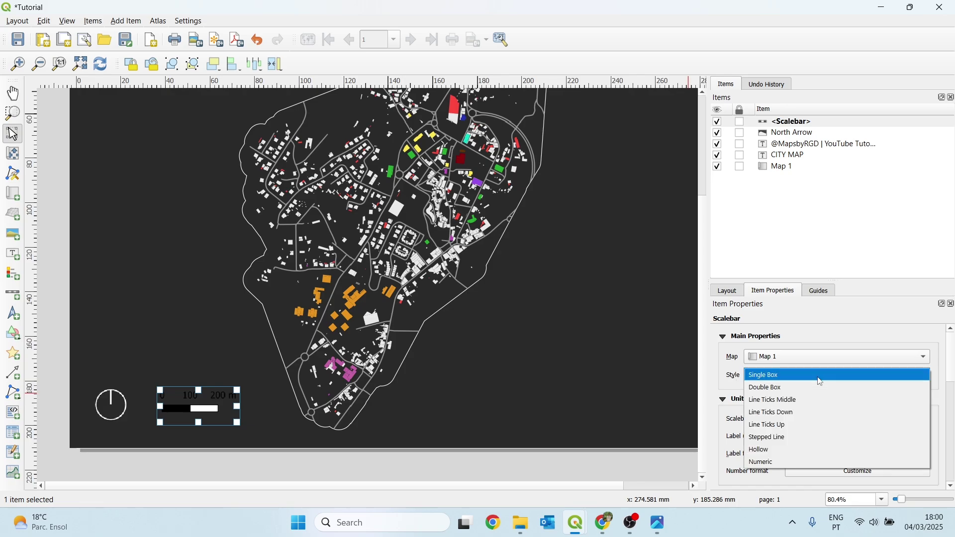
pyautogui.click(780, 427)
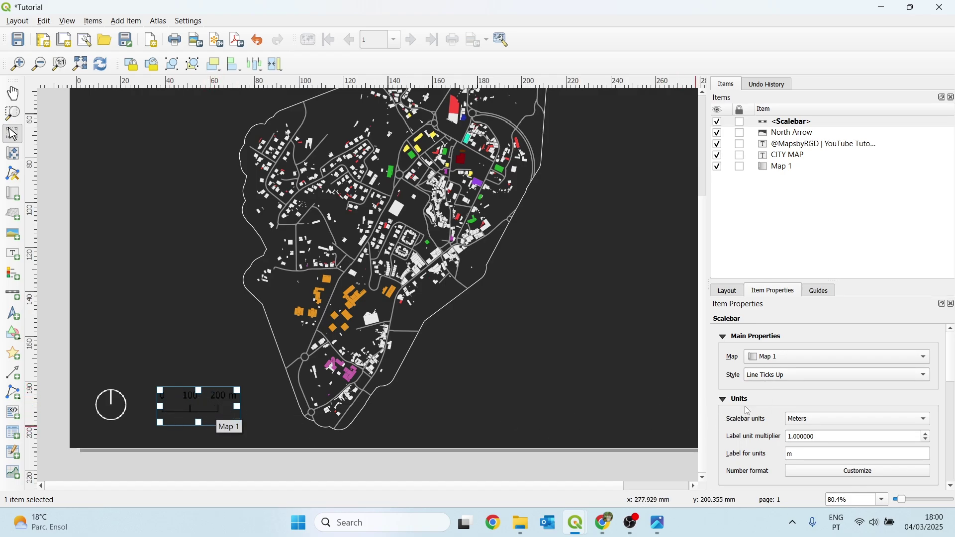
# Step: In the scale bar's Display settings, make the line style colour white
pyautogui.moveTo(953, 348); pyautogui.dragTo(953, 380)
pyautogui.scroll(5, 953, 381)
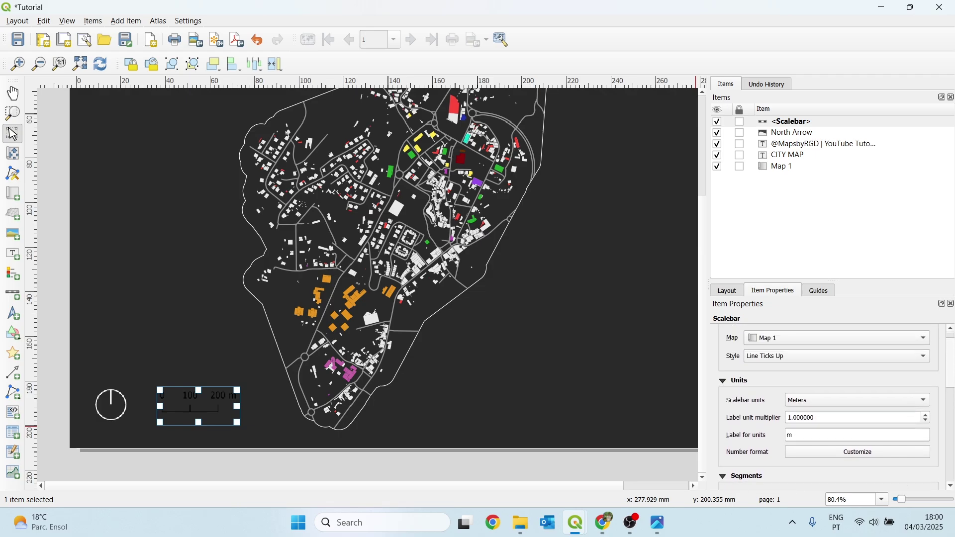
pyautogui.click(723, 338)
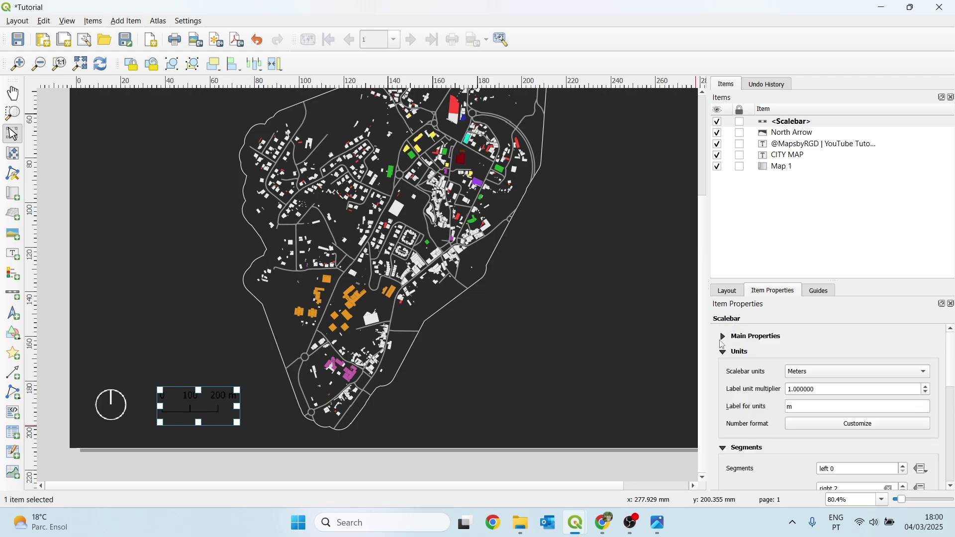
pyautogui.click(723, 353)
pyautogui.click(724, 369)
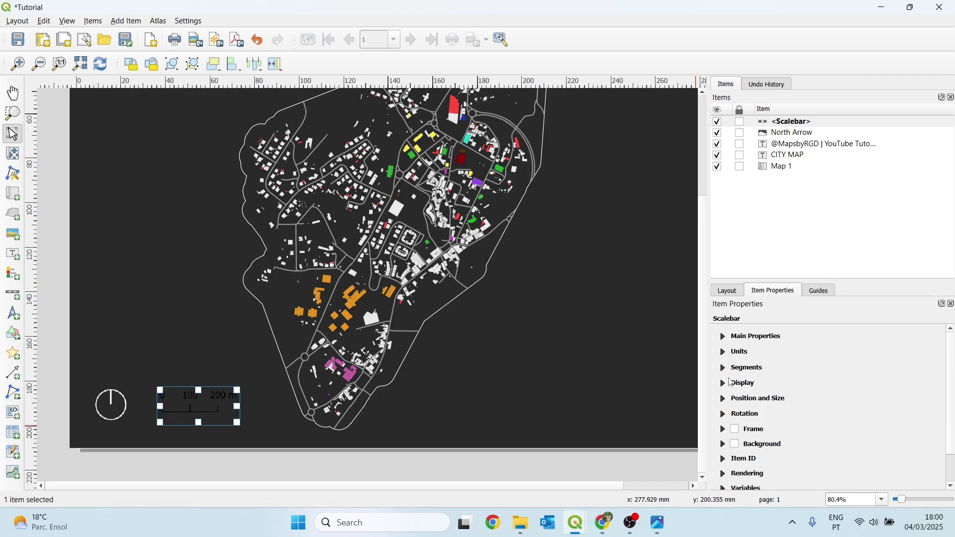
pyautogui.scroll(-2, 757, 420)
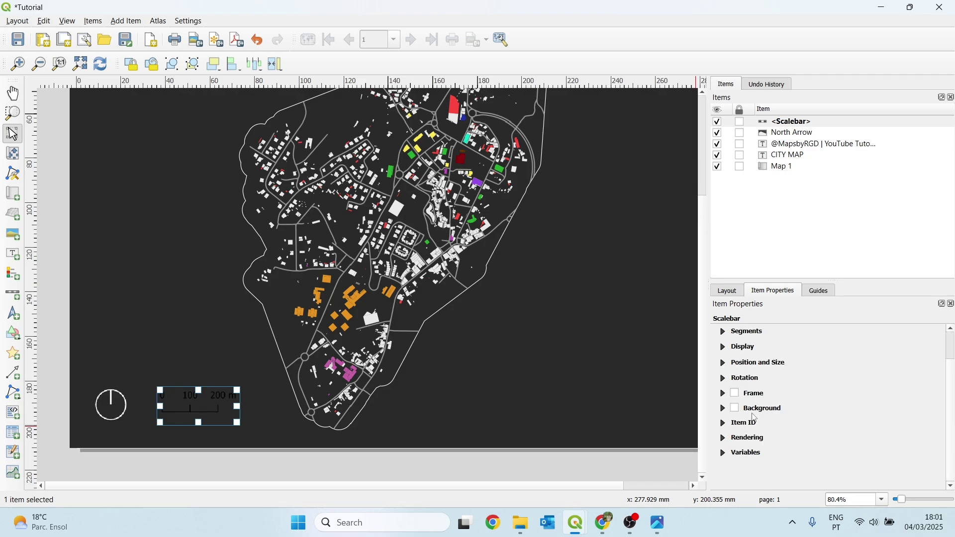
pyautogui.scroll(2, 754, 415)
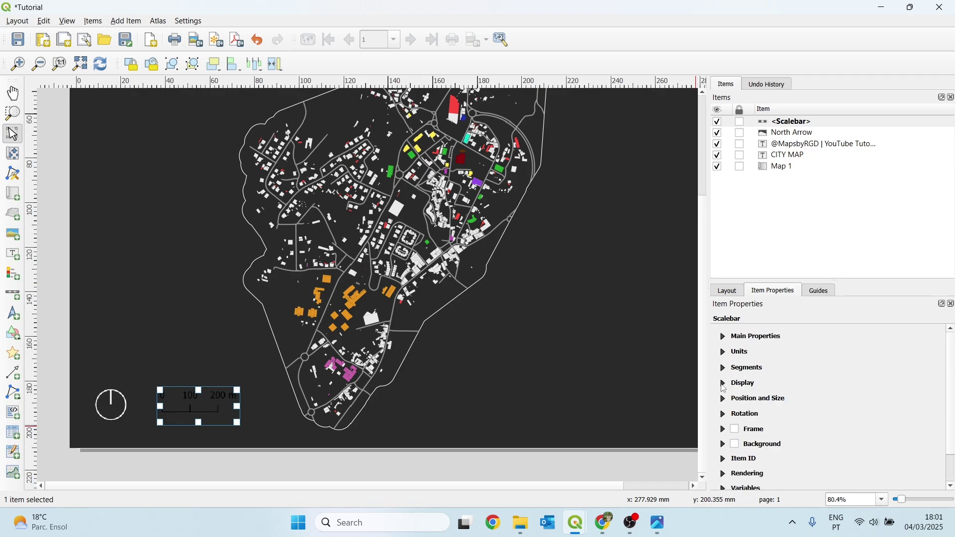
pyautogui.click(724, 386)
pyautogui.scroll(-1, 905, 426)
pyautogui.scroll(1, 890, 438)
pyautogui.scroll(1, 884, 464)
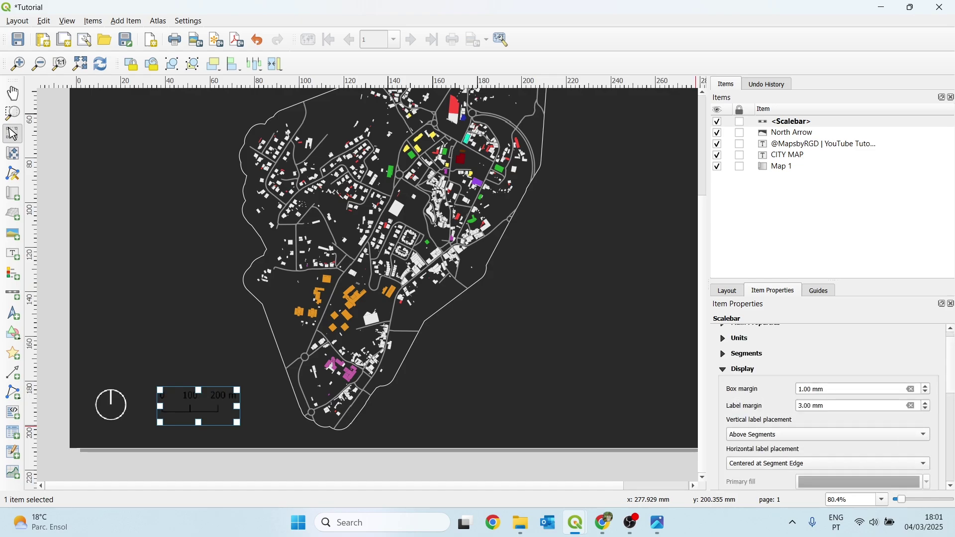
pyautogui.scroll(-4, 796, 406)
pyautogui.scroll(1, 789, 407)
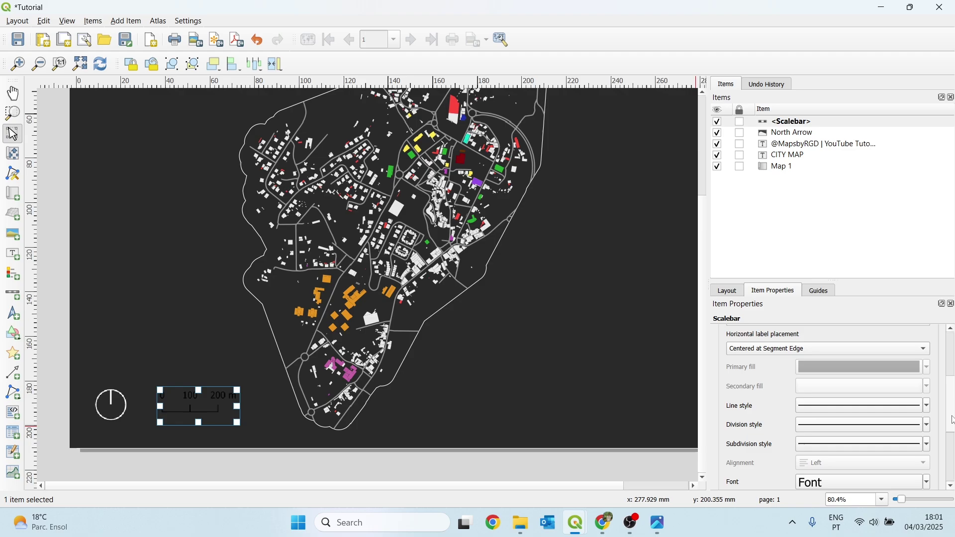
pyautogui.click(812, 411)
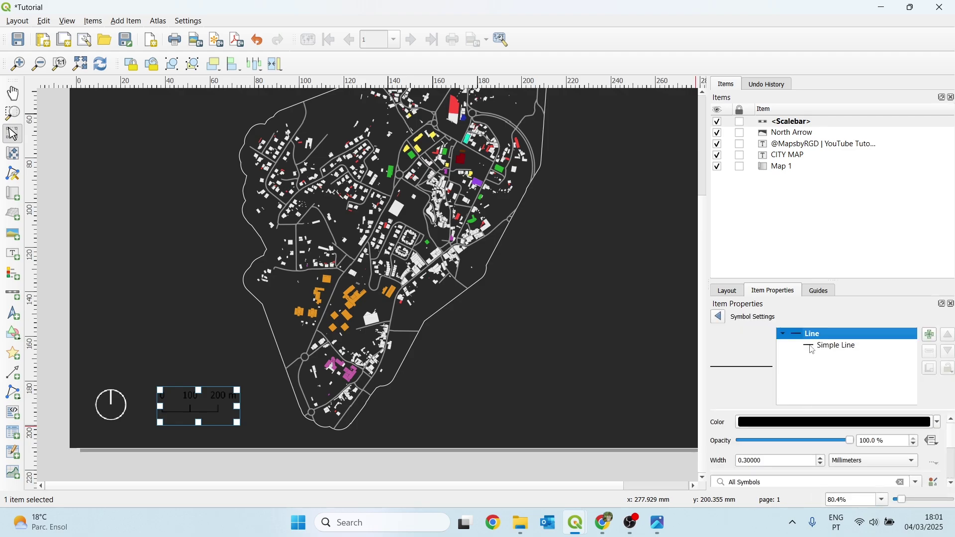
pyautogui.click(792, 446)
pyautogui.moveTo(830, 408); pyautogui.dragTo(802, 460)
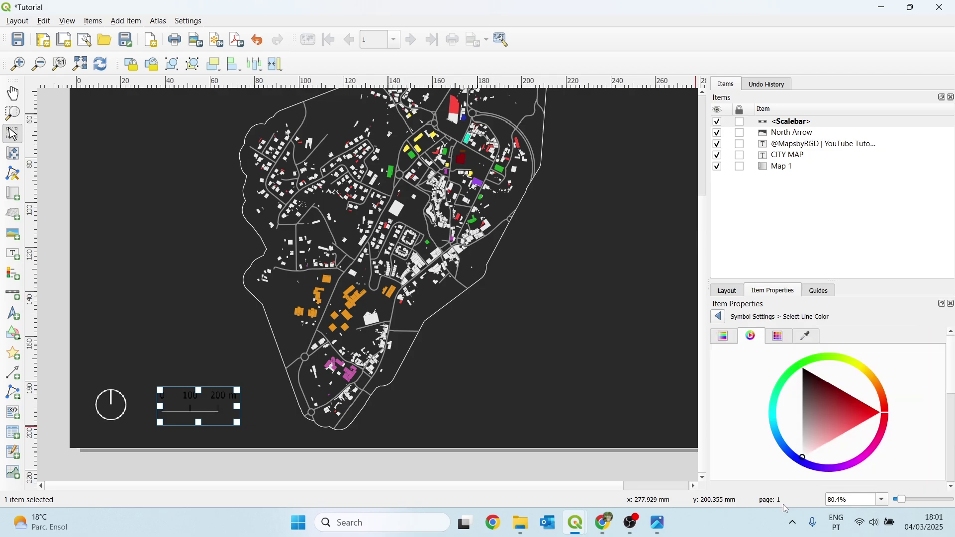
pyautogui.click(721, 320)
pyautogui.click(719, 320)
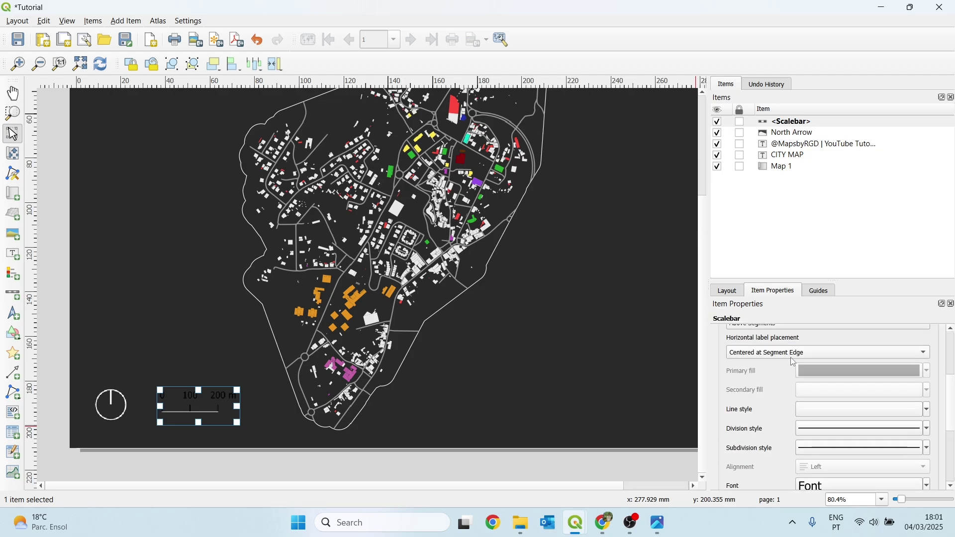
# Step: Make the scale bar's division lines white
pyautogui.click(841, 431)
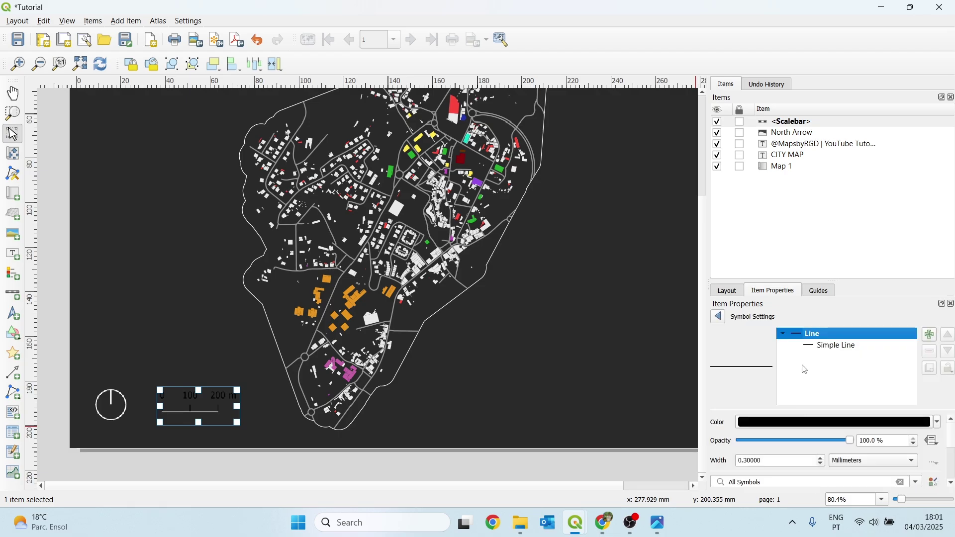
pyautogui.click(796, 423)
pyautogui.click(804, 466)
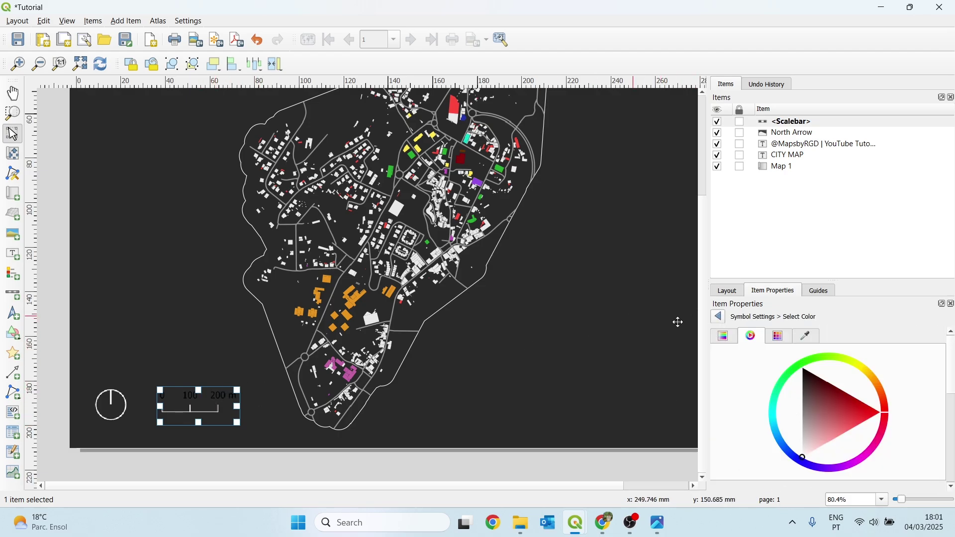
pyautogui.click(718, 317)
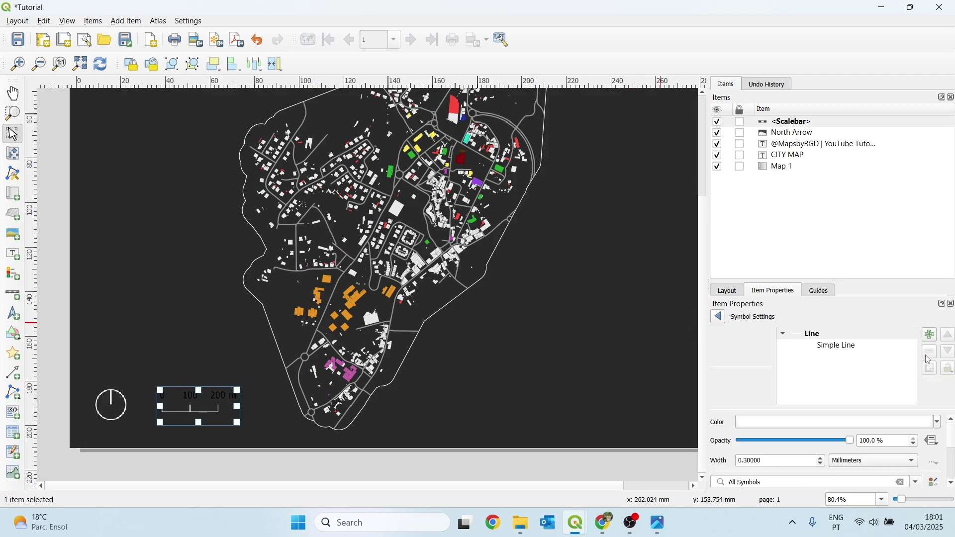
pyautogui.click(717, 317)
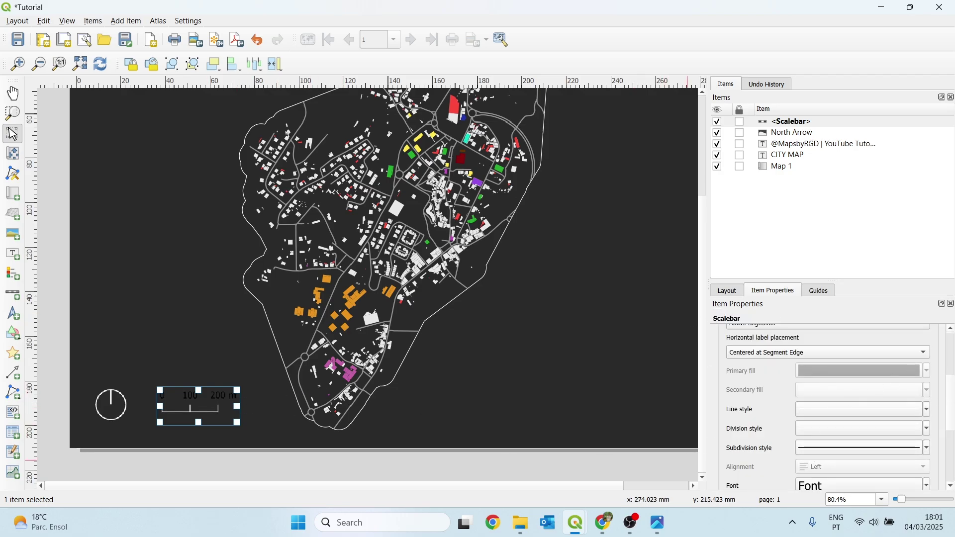
# Step: Set the scale bar labels to Tahoma with white text colour
pyautogui.moveTo(947, 398); pyautogui.dragTo(949, 418)
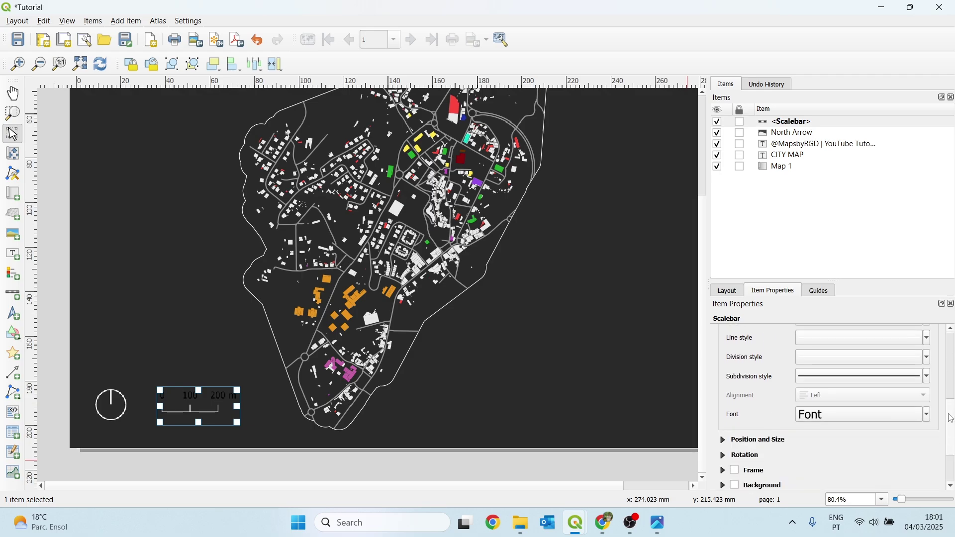
pyautogui.click(840, 417)
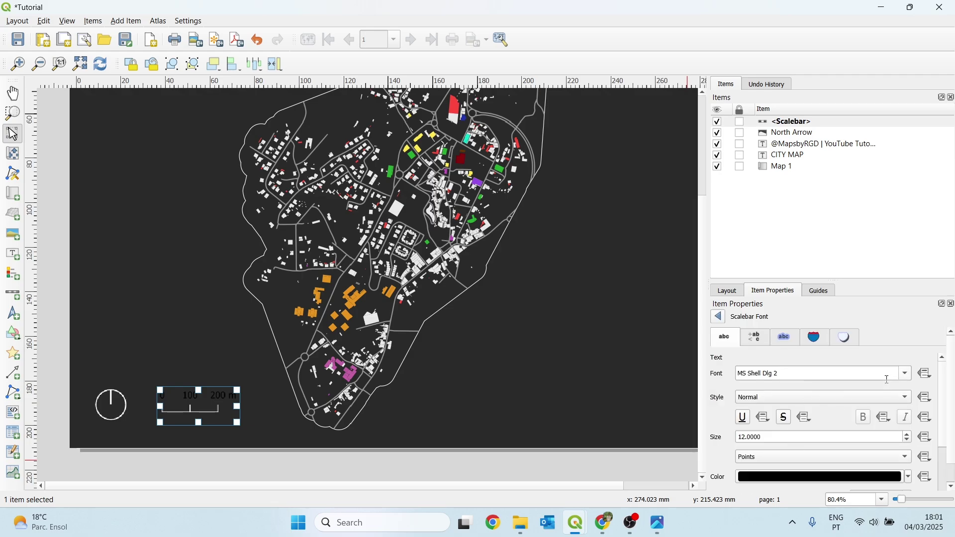
pyautogui.click(905, 374)
pyautogui.press('t')
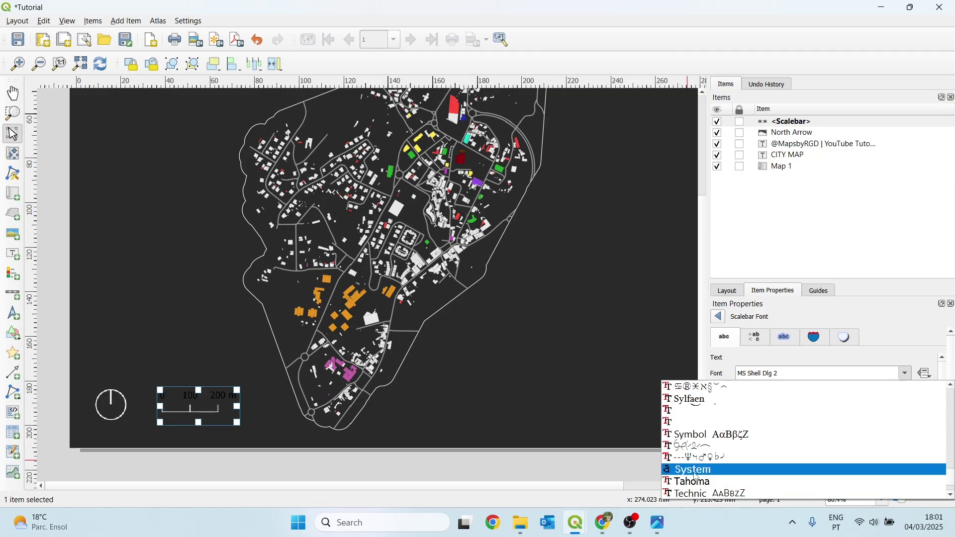
pyautogui.click(691, 482)
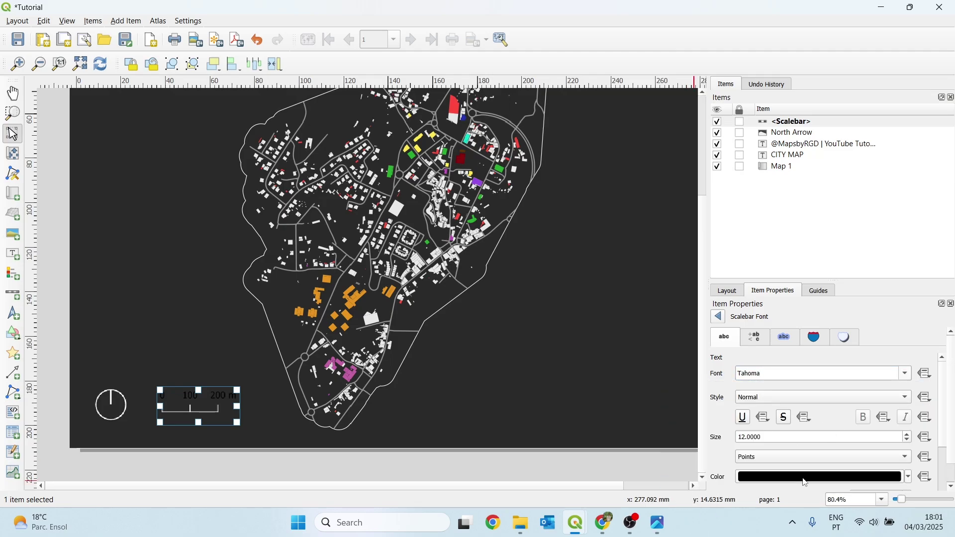
pyautogui.click(807, 482)
pyautogui.moveTo(808, 390)
pyautogui.mouseDown()
pyautogui.moveTo(803, 373)
pyautogui.moveTo(763, 455)
pyautogui.mouseUp()
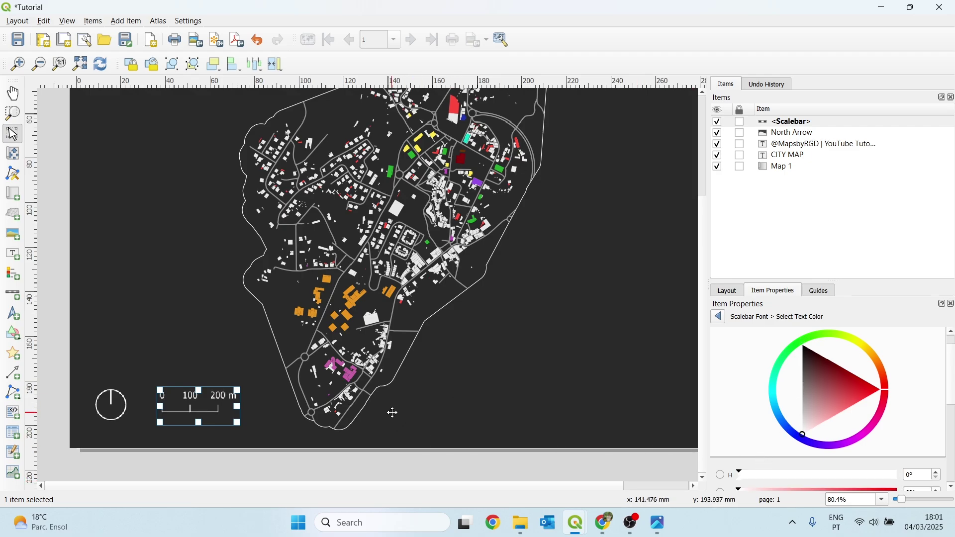
pyautogui.click(208, 410)
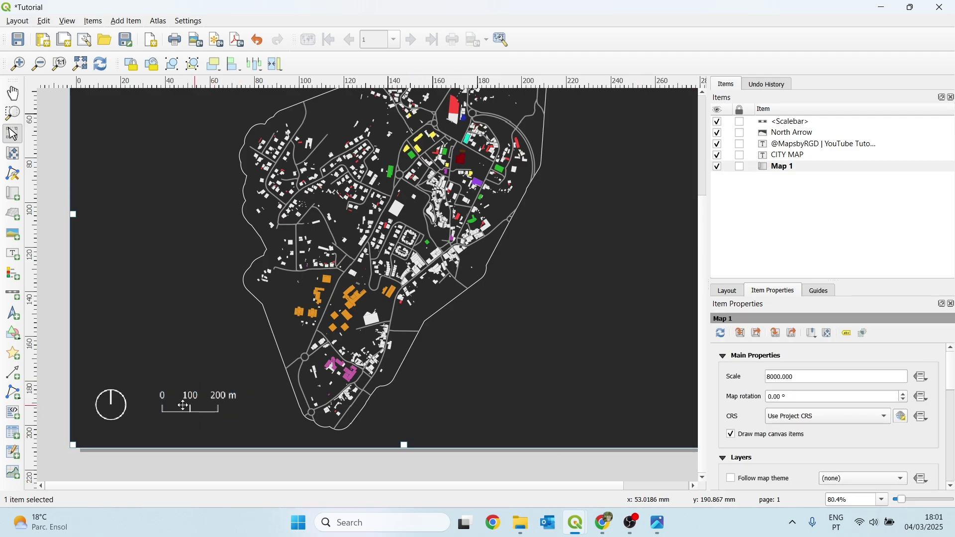
# Step: Nudge the scale bar slightly lower beside the north arrow, then deselect it
pyautogui.click(182, 407)
pyautogui.scroll(3, 182, 406)
pyautogui.moveTo(178, 407); pyautogui.dragTo(169, 420)
pyautogui.scroll(-6, 266, 416)
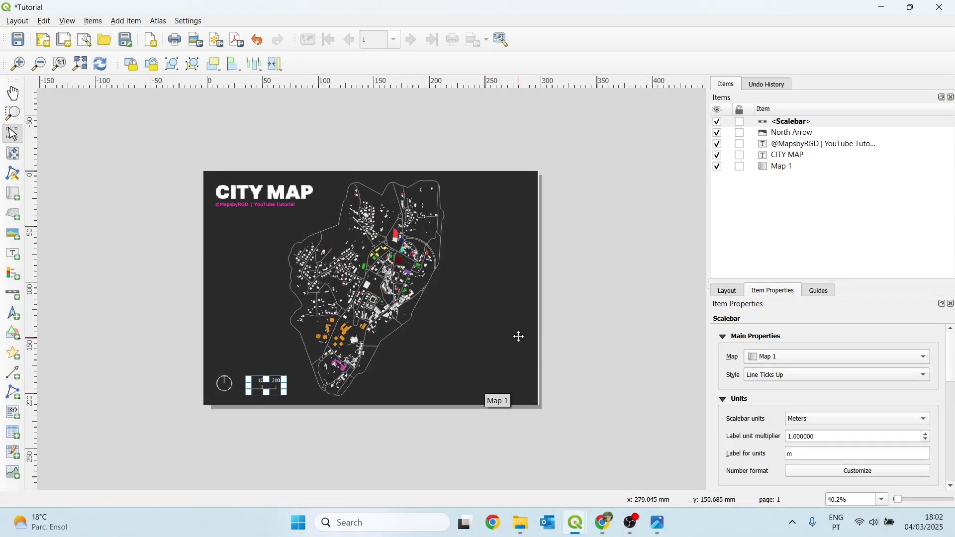
pyautogui.click(560, 324)
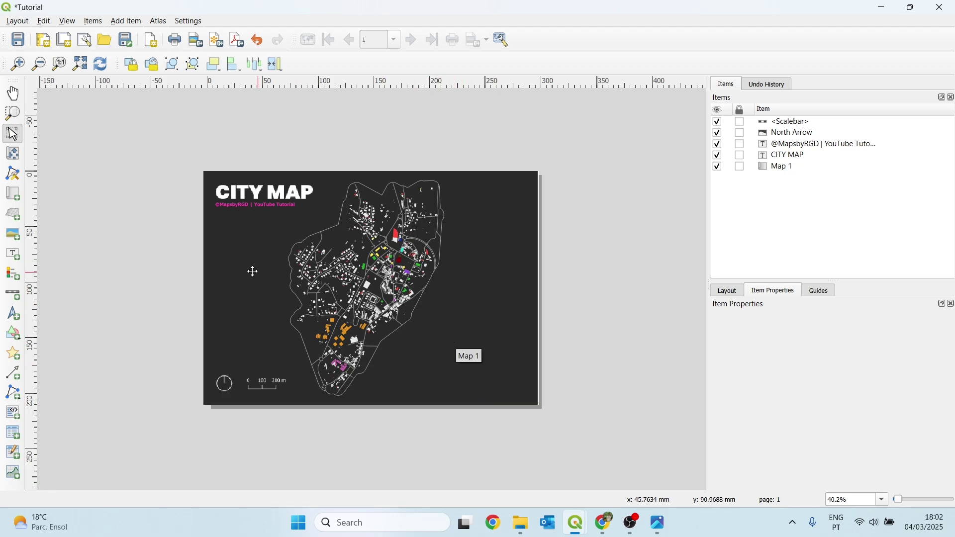
# Step: Draw a legend on the map's right side, enabling 'Only show items inside linked maps'
pyautogui.click(15, 277)
pyautogui.moveTo(442, 289); pyautogui.dragTo(522, 387)
pyautogui.scroll(1, 455, 309)
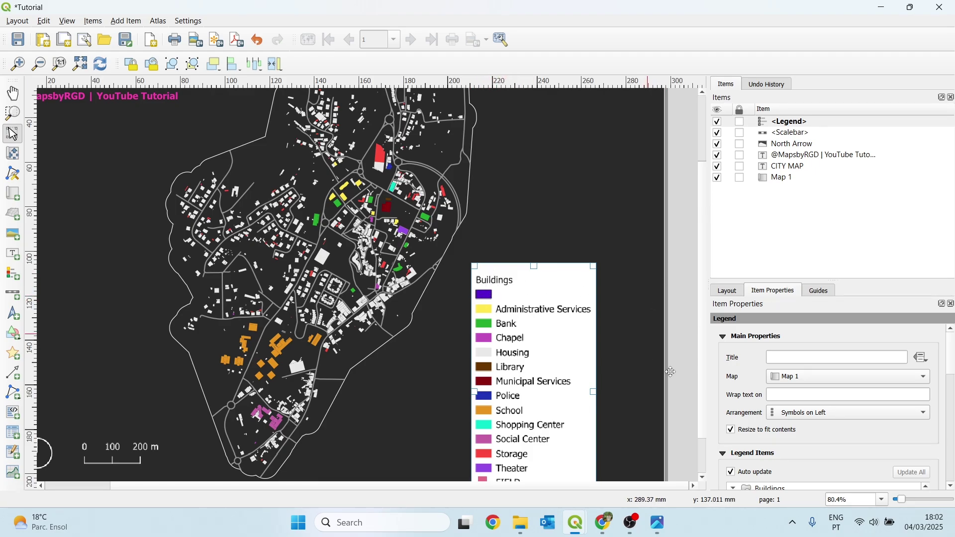
pyautogui.moveTo(675, 309); pyautogui.dragTo(676, 259)
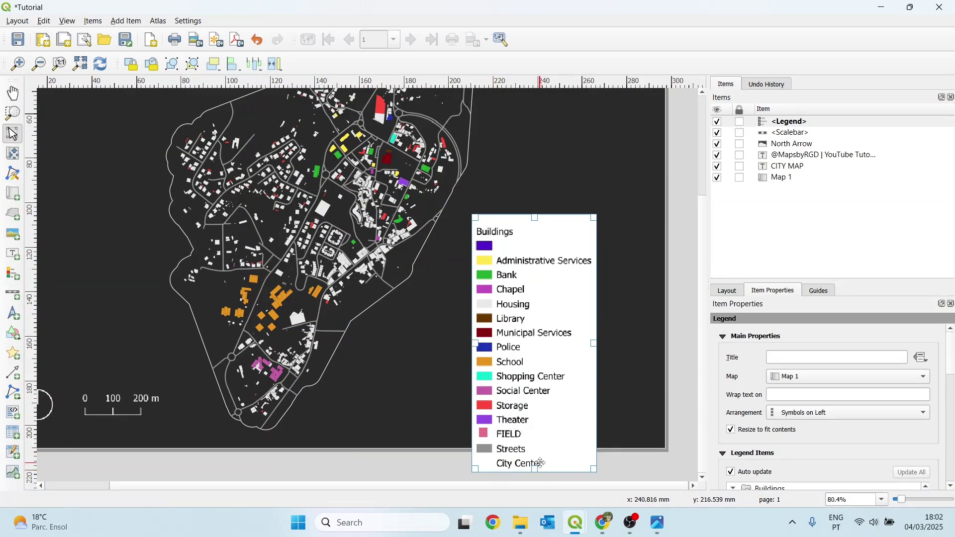
pyautogui.click(724, 337)
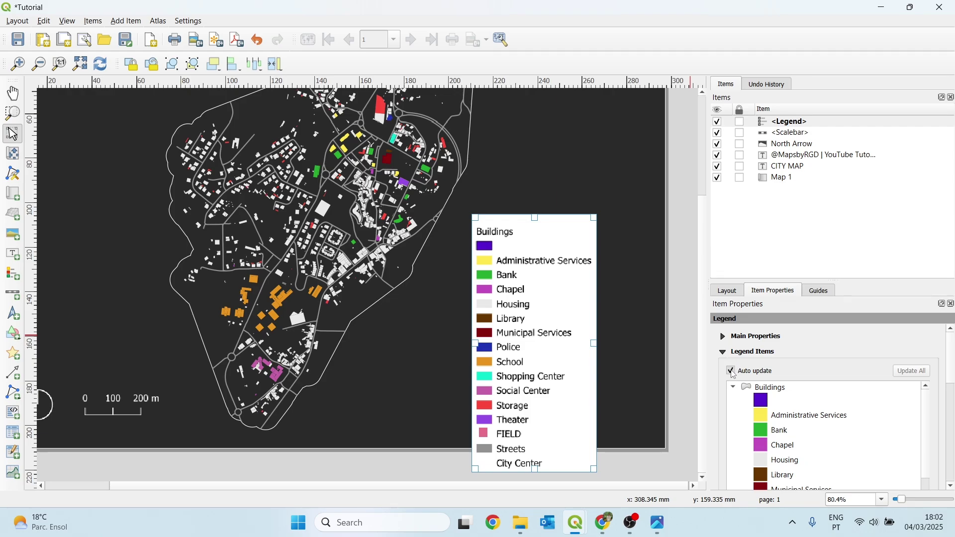
pyautogui.scroll(-5, 947, 413)
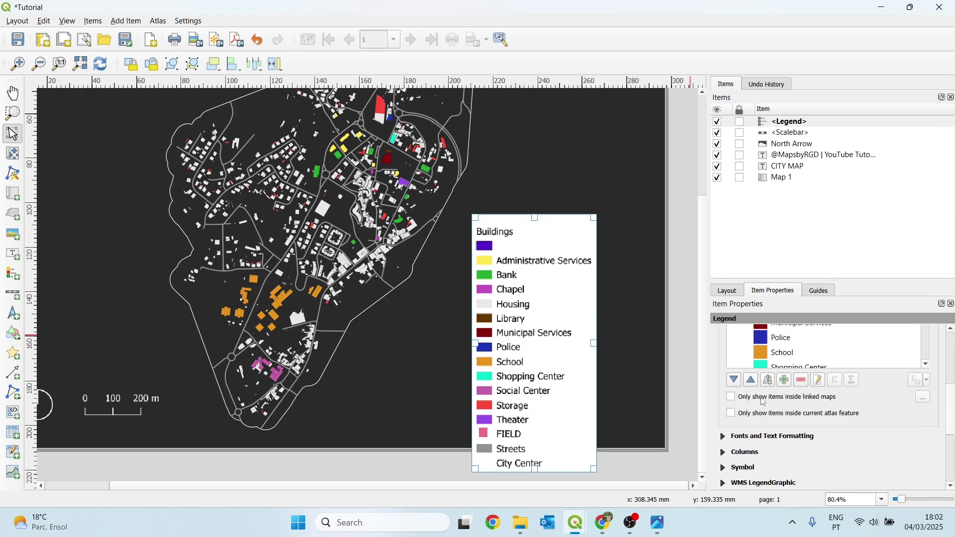
pyautogui.click(733, 398)
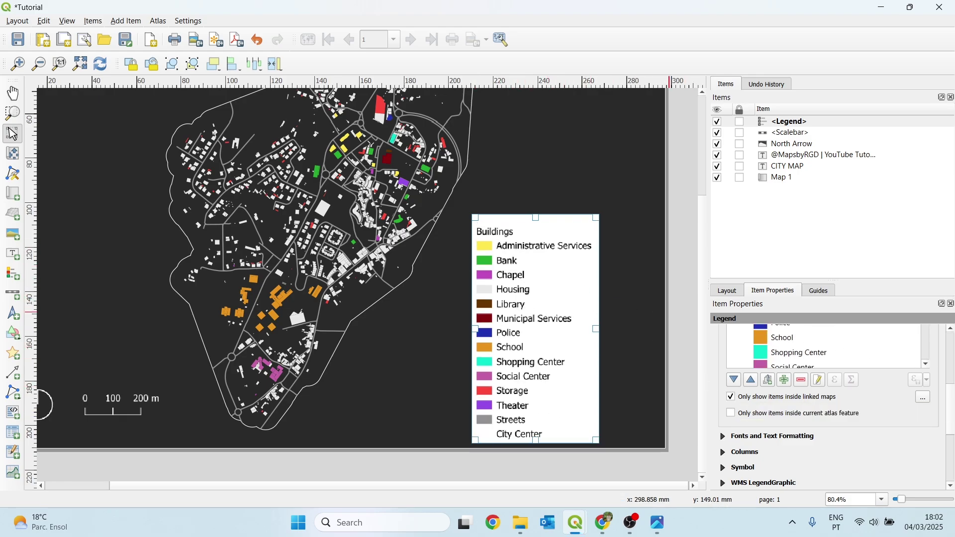
# Step: Hide the Buildings group heading in the legend
pyautogui.scroll(5, 786, 361)
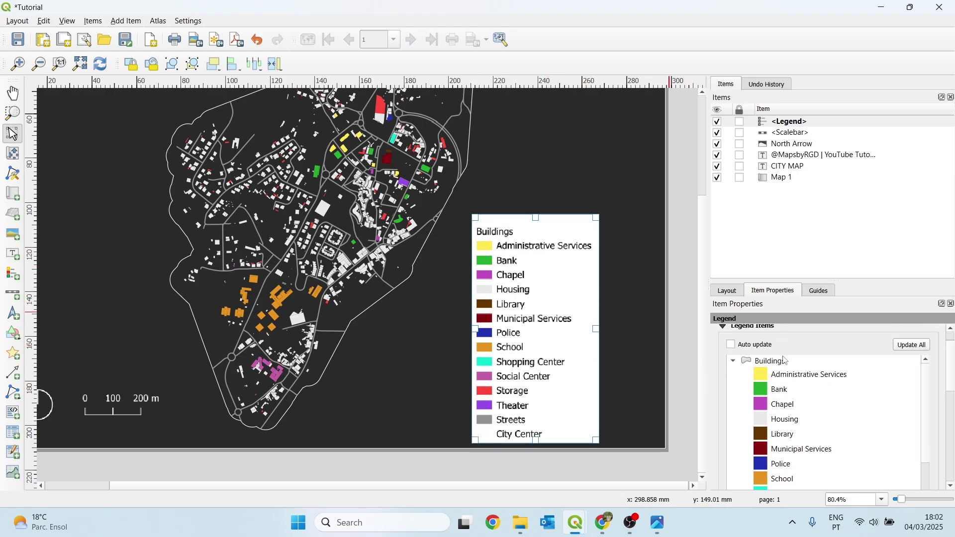
pyautogui.rightClick(769, 365)
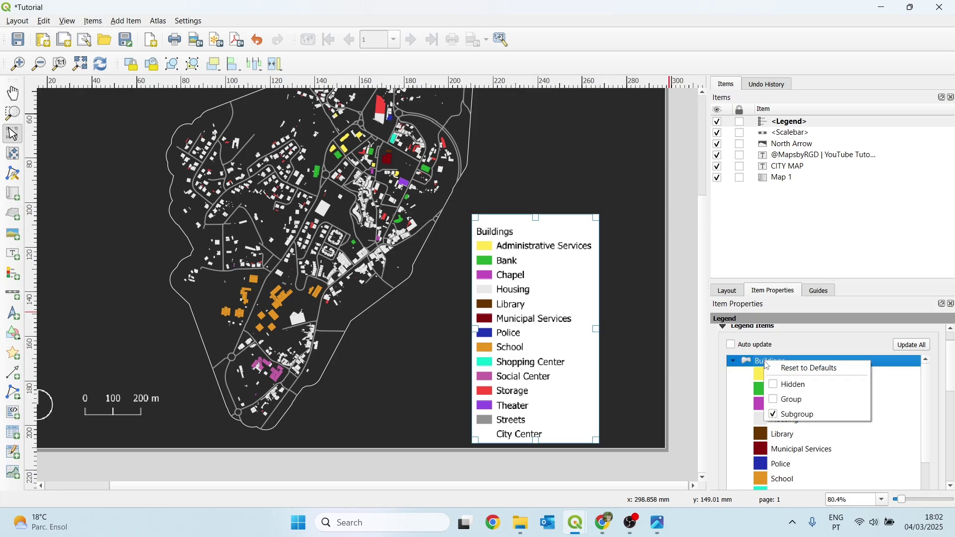
pyautogui.click(775, 385)
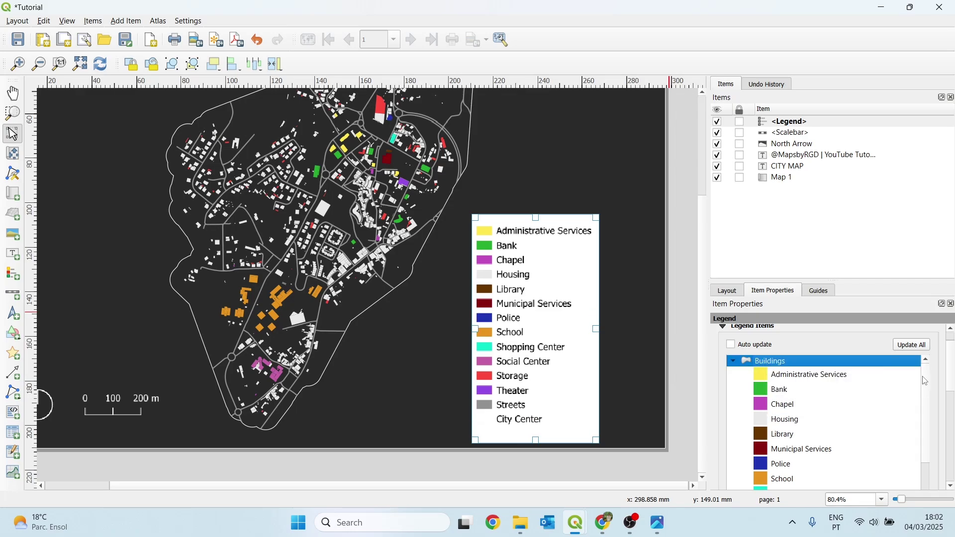
# Step: Remove the Streets and City Center entries from the legend list
pyautogui.scroll(-5, 863, 431)
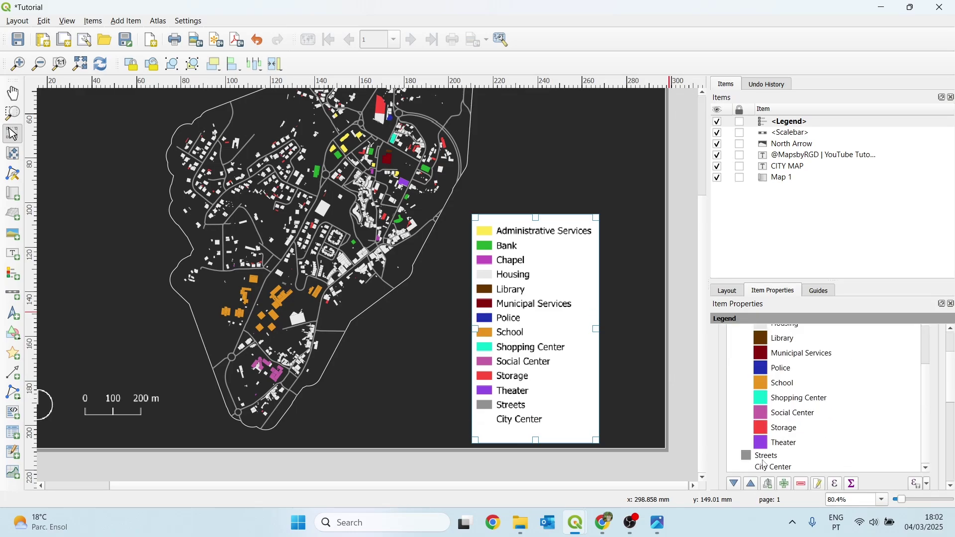
pyautogui.click(764, 459)
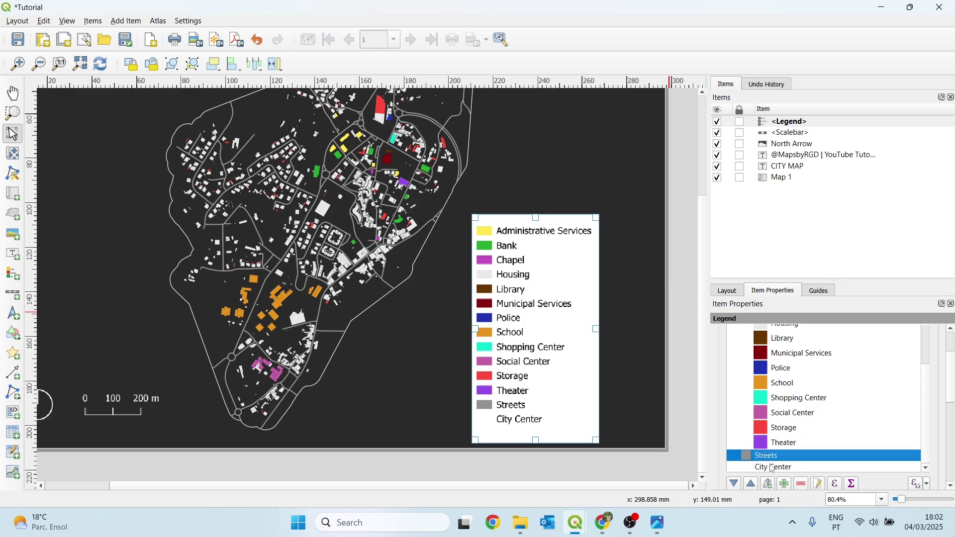
pyautogui.click(803, 489)
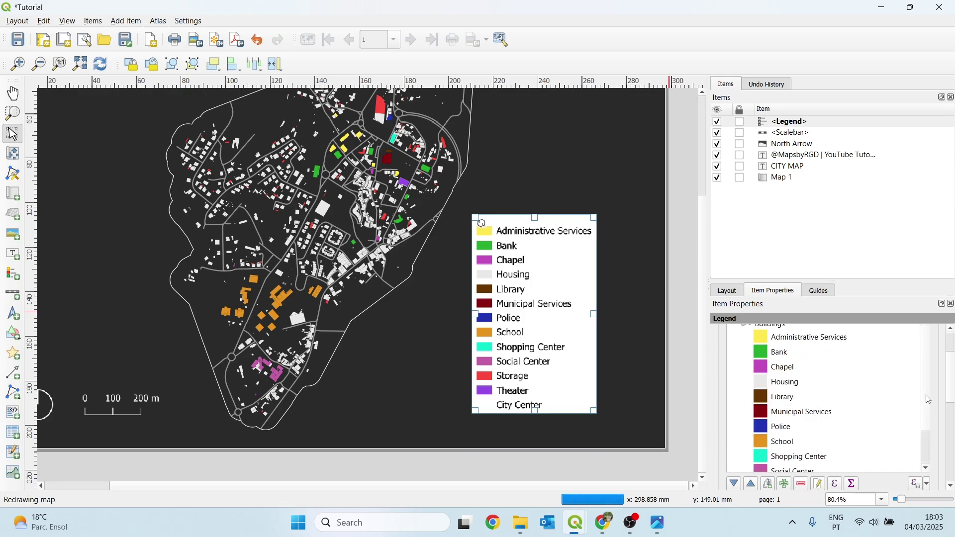
pyautogui.scroll(-3, 930, 400)
pyautogui.click(772, 469)
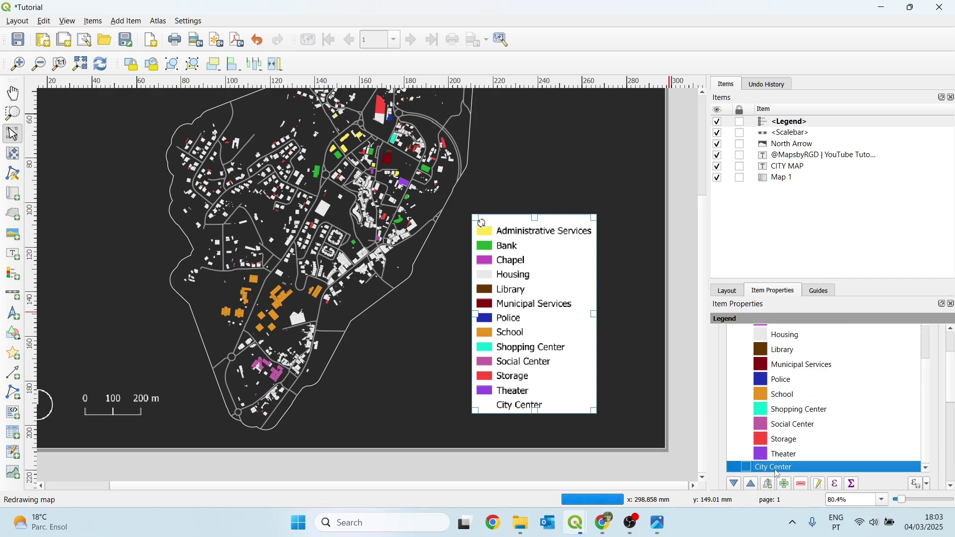
pyautogui.click(803, 489)
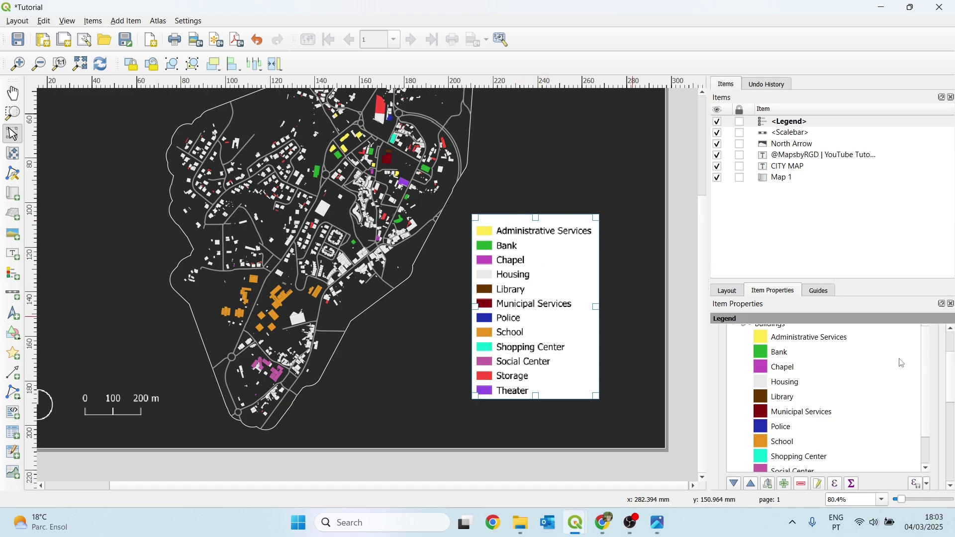
# Step: Set the legend's Item Labels font to Tahoma in white
pyautogui.scroll(2, 953, 343)
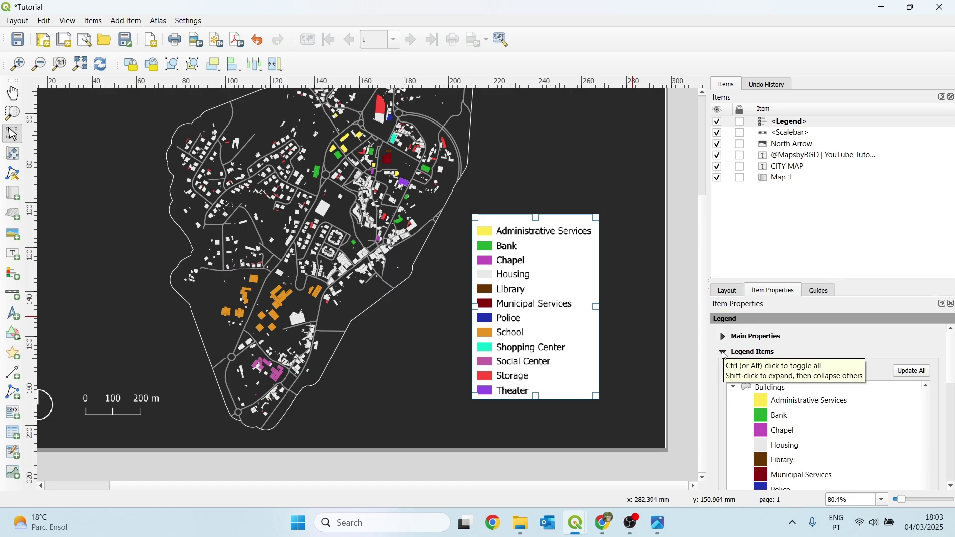
pyautogui.click(724, 353)
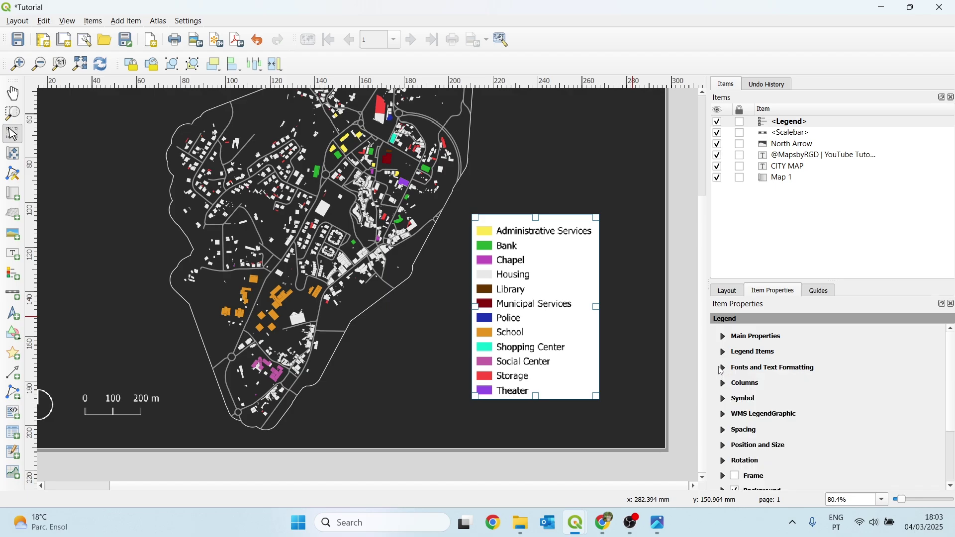
pyautogui.click(724, 370)
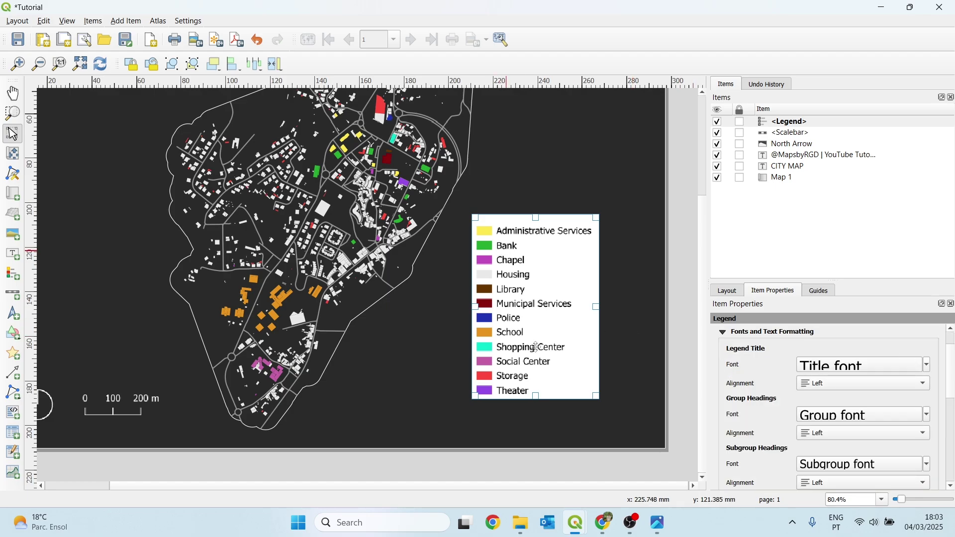
pyautogui.moveTo(952, 380); pyautogui.dragTo(952, 407)
pyautogui.scroll(-2, 824, 396)
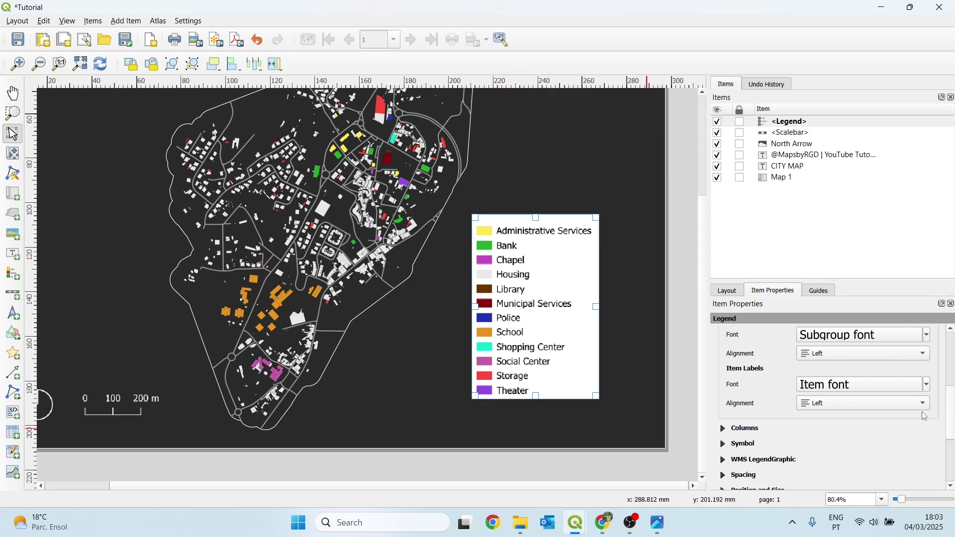
pyautogui.click(821, 386)
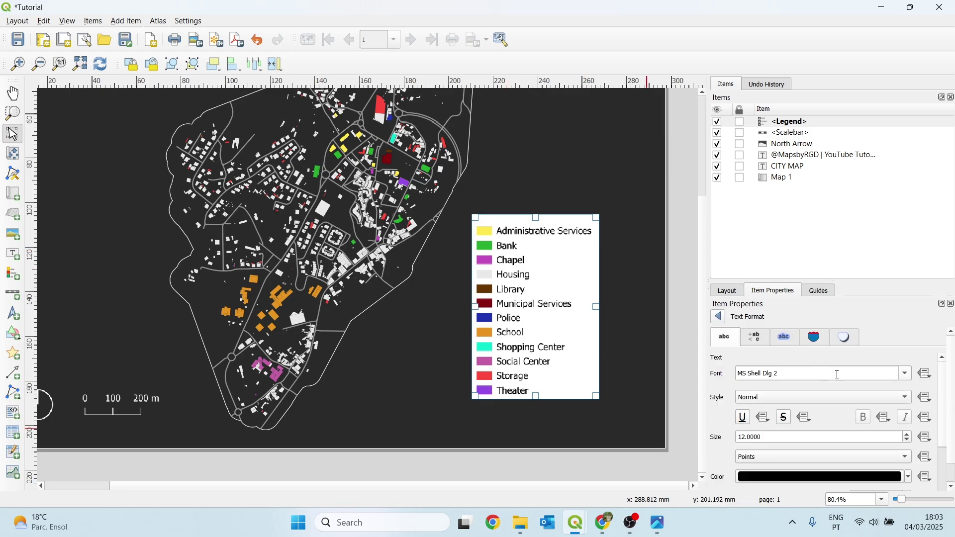
pyautogui.click(906, 374)
pyautogui.press('t')
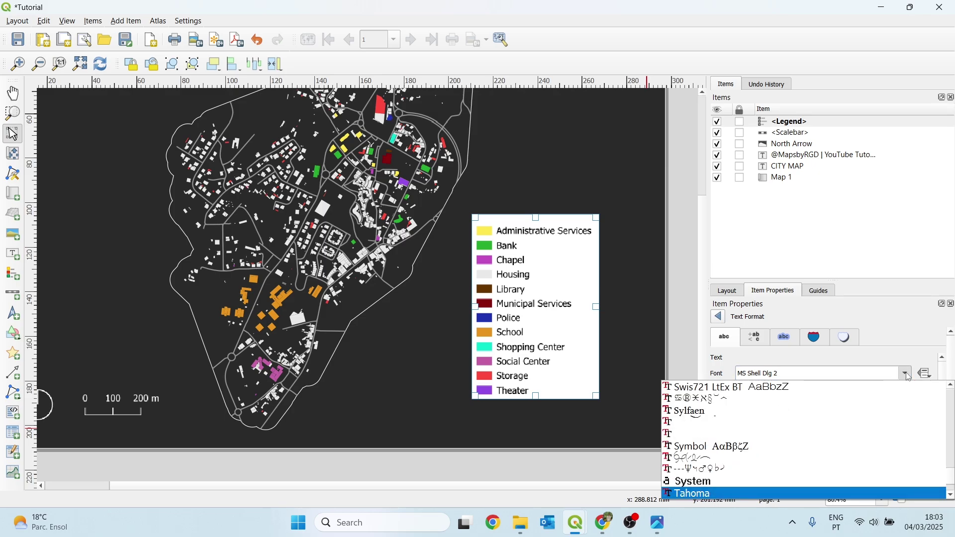
pyautogui.click(703, 495)
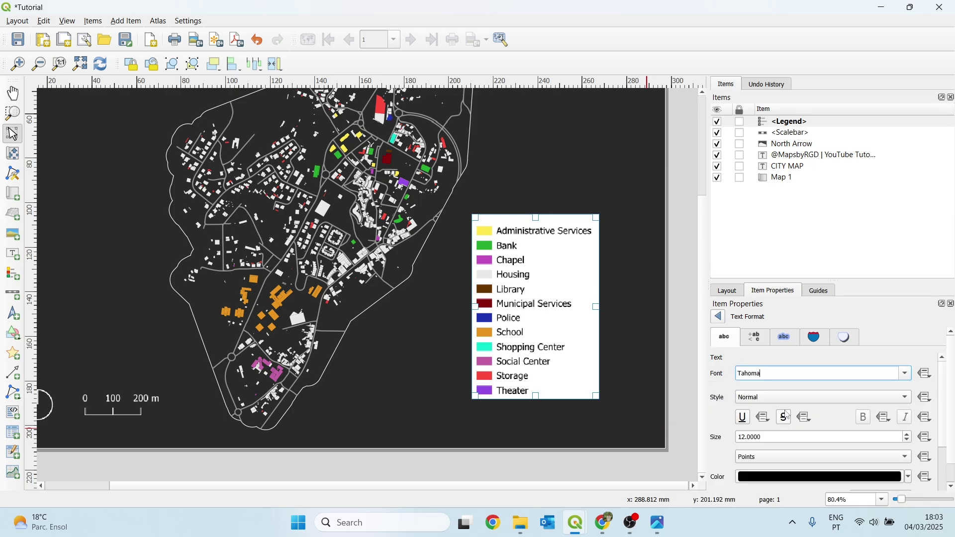
pyautogui.click(762, 480)
pyautogui.moveTo(823, 389); pyautogui.dragTo(771, 461)
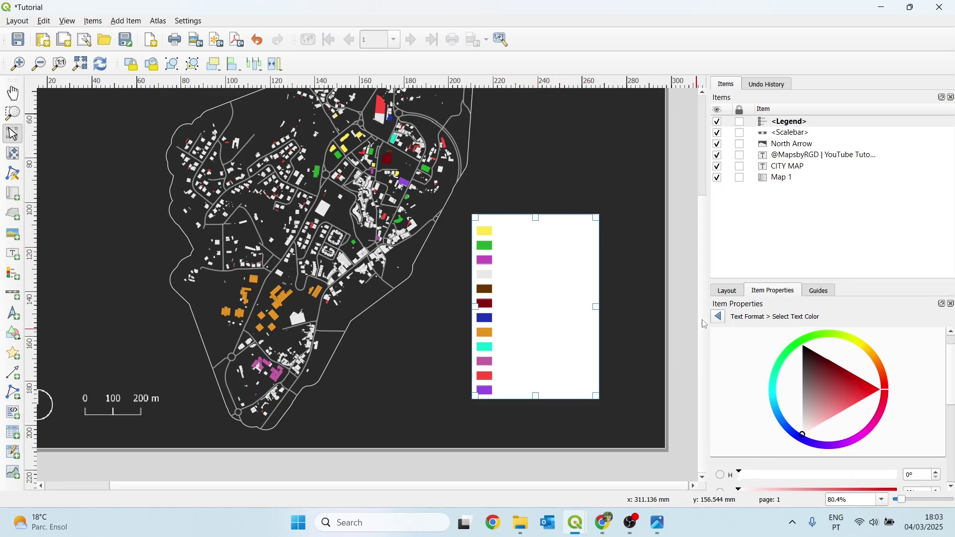
pyautogui.click(718, 317)
pyautogui.click(720, 318)
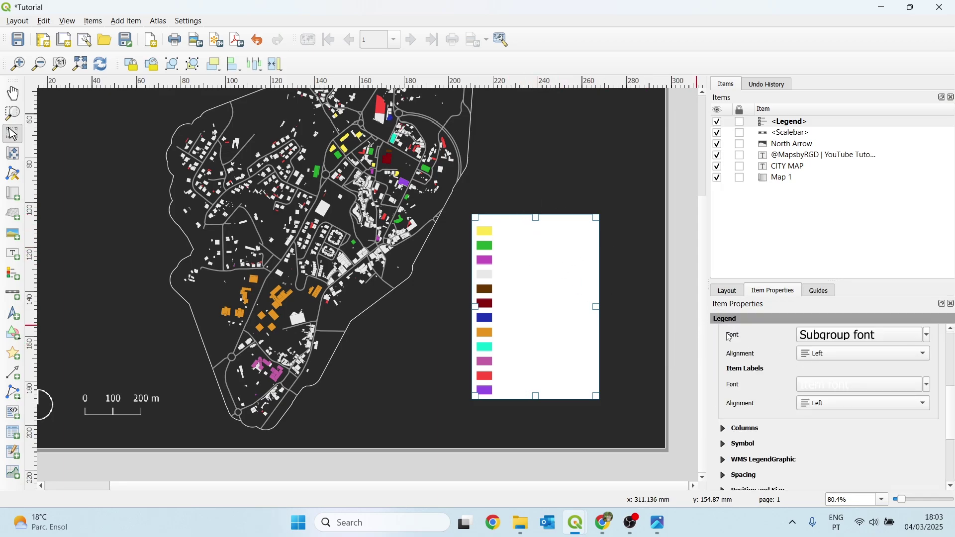
# Step: Turn off the legend's white background
pyautogui.scroll(5, 766, 342)
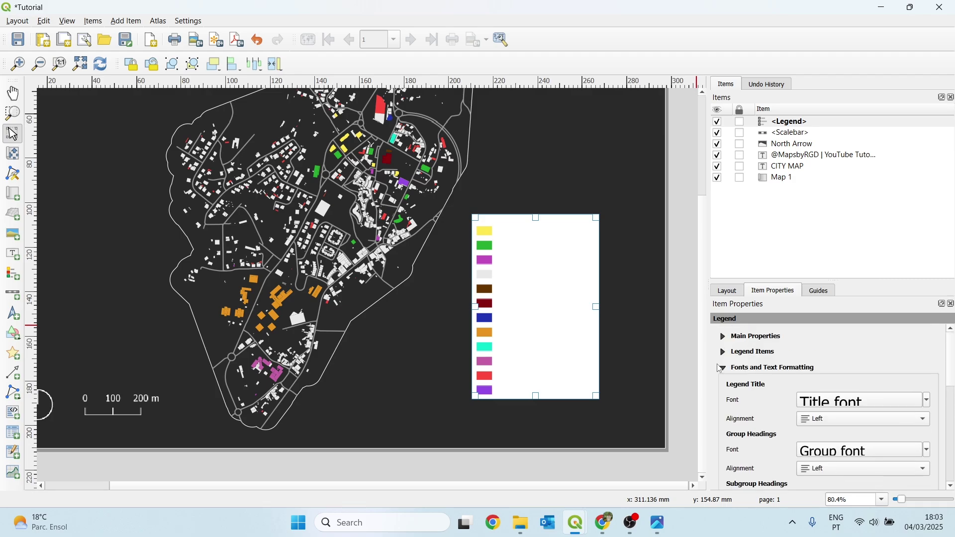
pyautogui.click(723, 368)
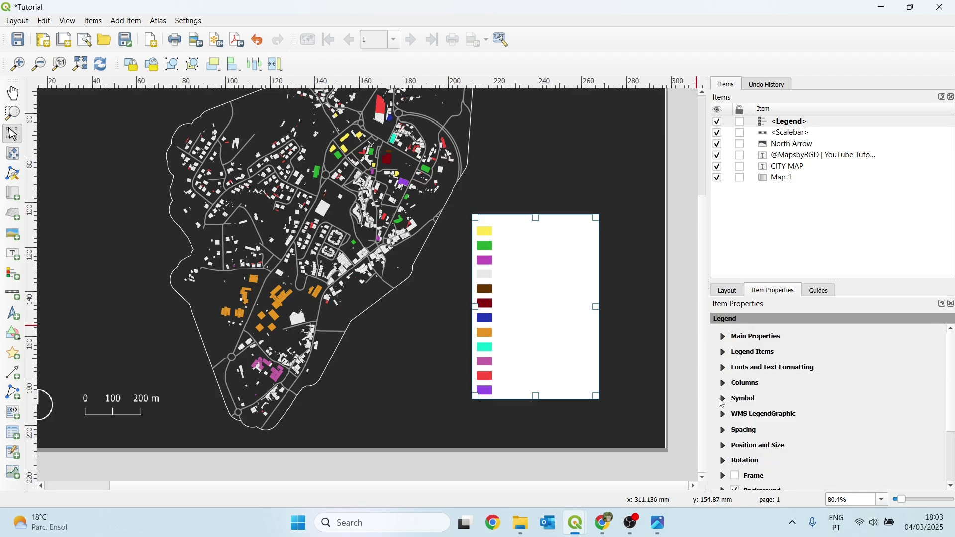
pyautogui.scroll(-2, 743, 466)
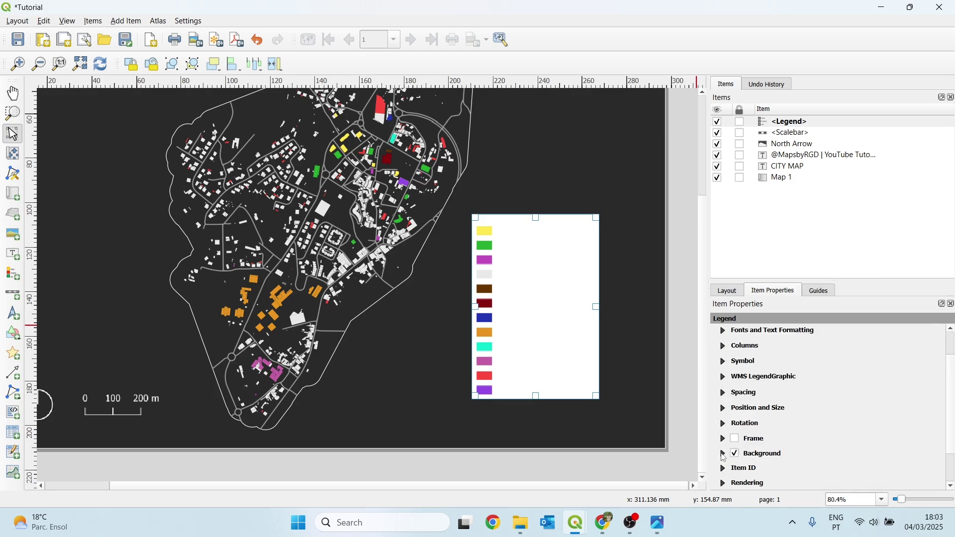
pyautogui.click(725, 456)
pyautogui.click(737, 454)
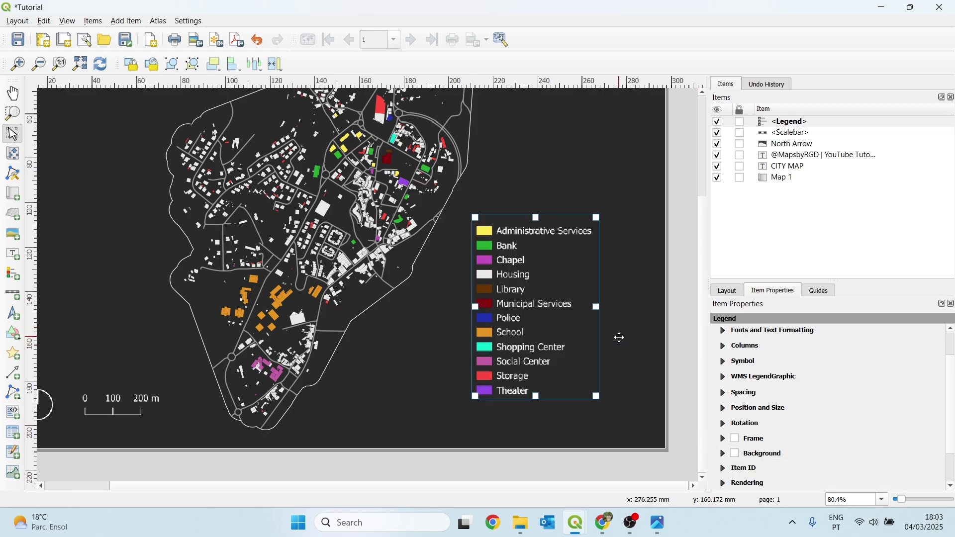
# Step: Move the legend right and down toward the page's lower-right corner
pyautogui.click(642, 305)
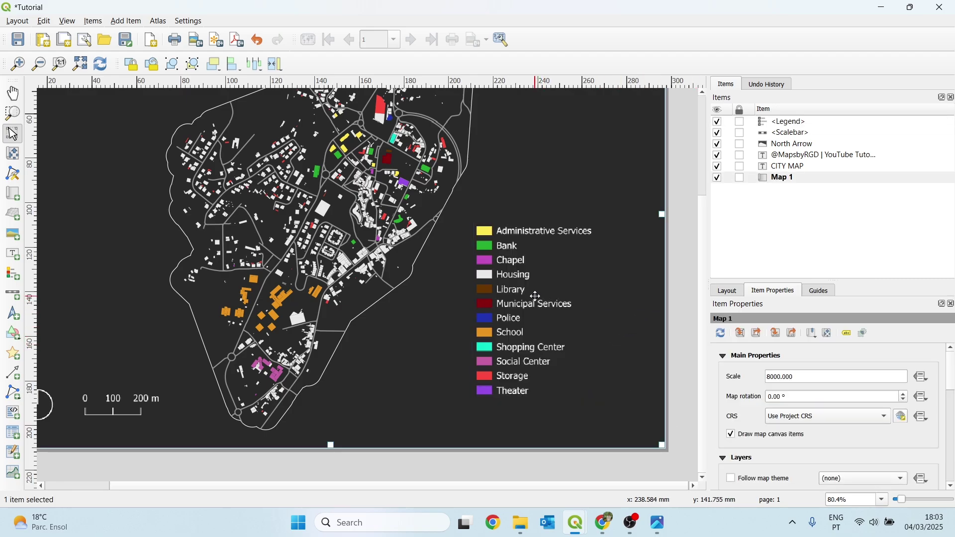
pyautogui.click(532, 294)
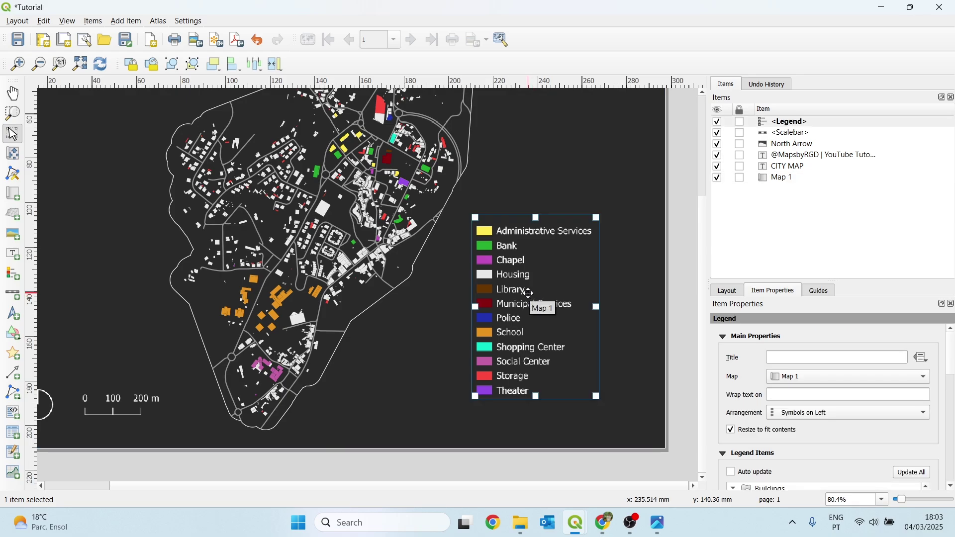
pyautogui.moveTo(530, 294); pyautogui.dragTo(578, 330)
pyautogui.scroll(-5, 458, 264)
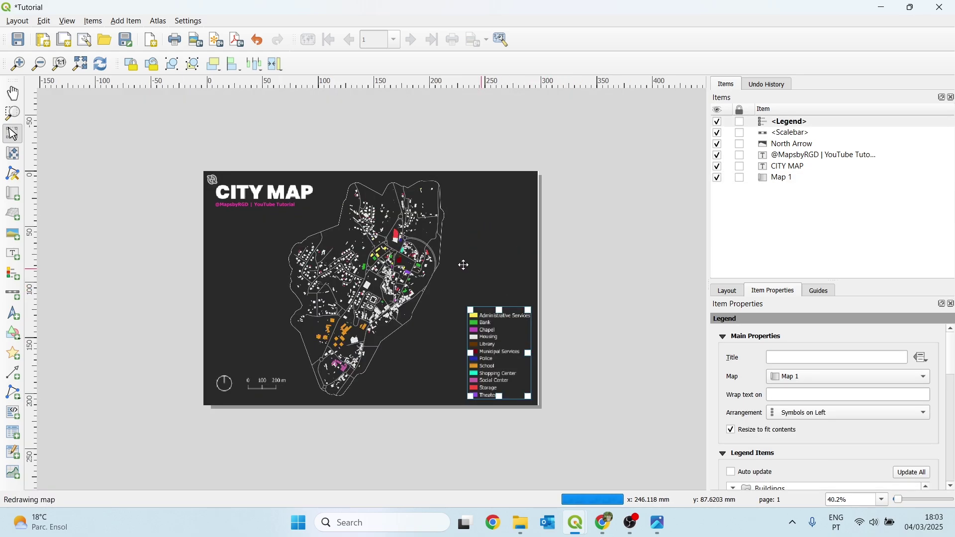
# Step: Shift the city to the right inside the map frame with Move Item Content
pyautogui.click(364, 264)
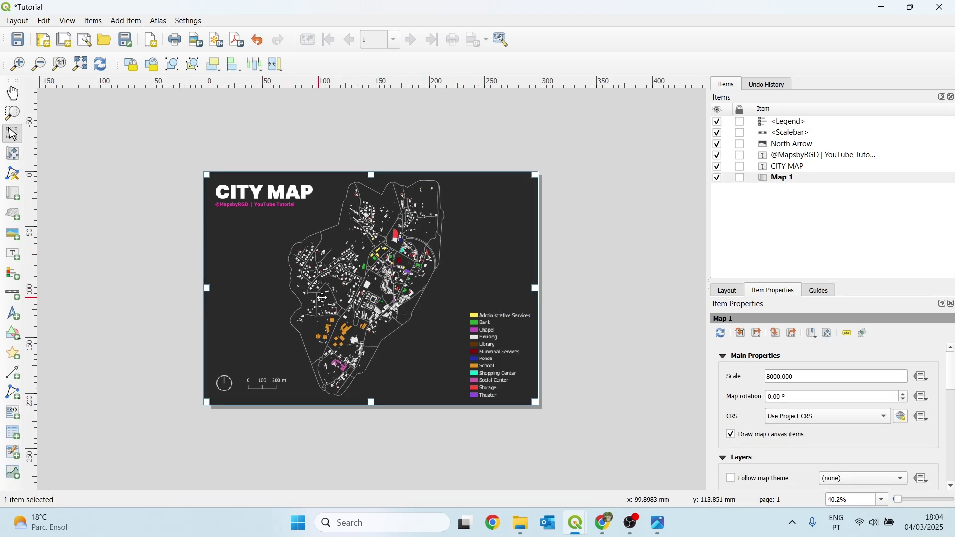
pyautogui.click(13, 153)
pyautogui.moveTo(379, 315); pyautogui.dragTo(407, 310)
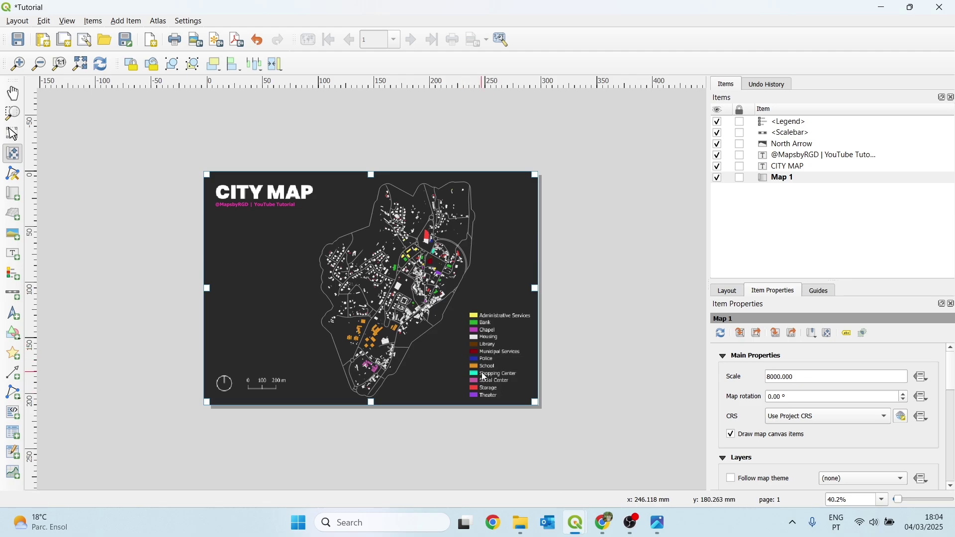
pyautogui.press('v')
# Step: Nudge the legend slightly up and left into place
pyautogui.scroll(1, 460, 368)
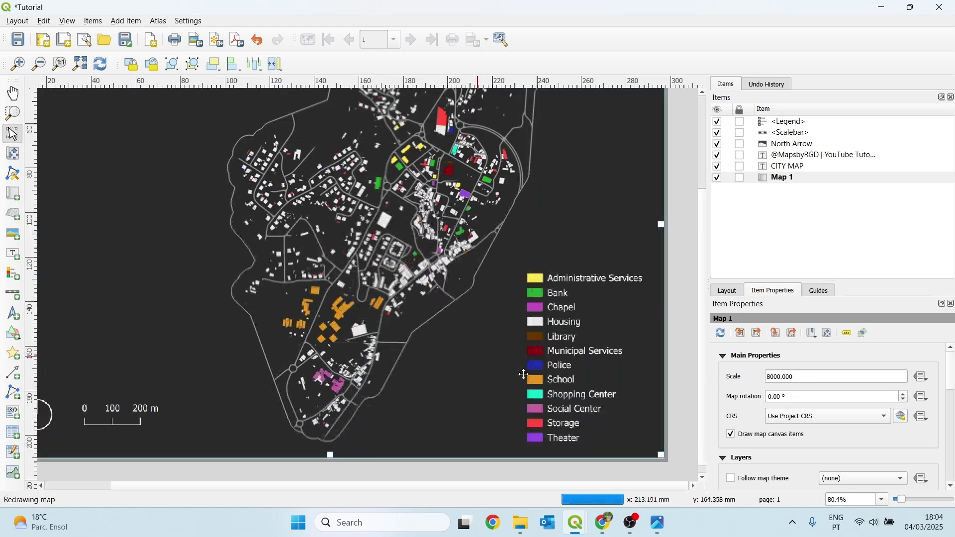
pyautogui.click(582, 381)
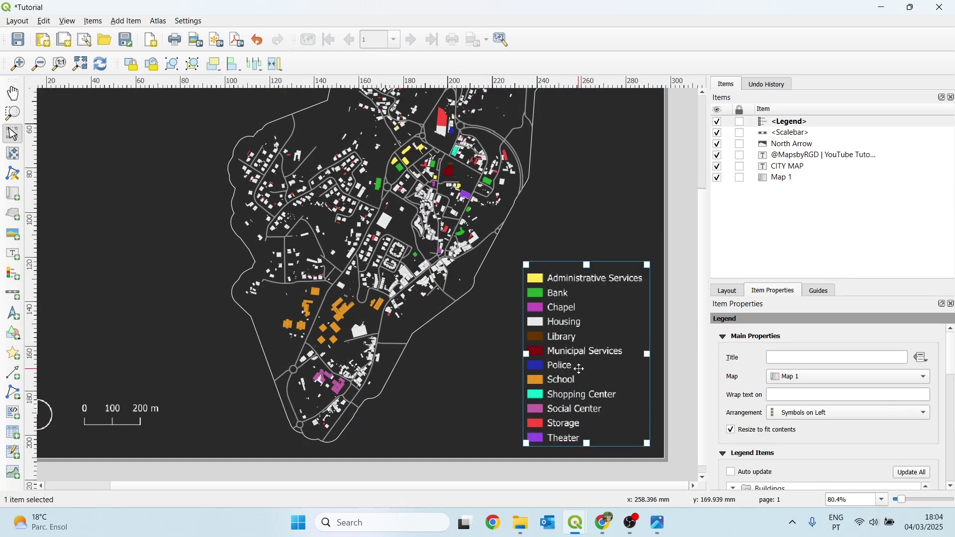
pyautogui.moveTo(580, 373); pyautogui.dragTo(569, 364)
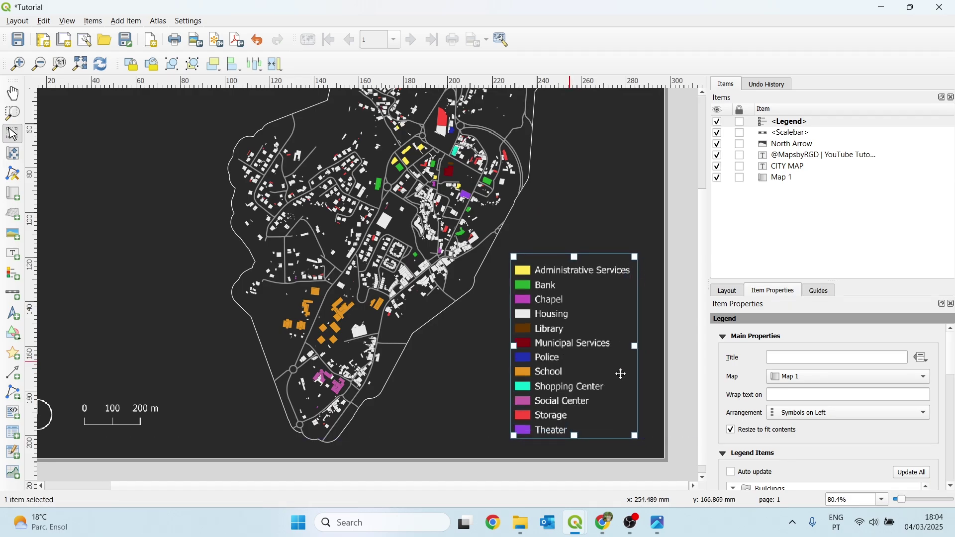
pyautogui.click(662, 370)
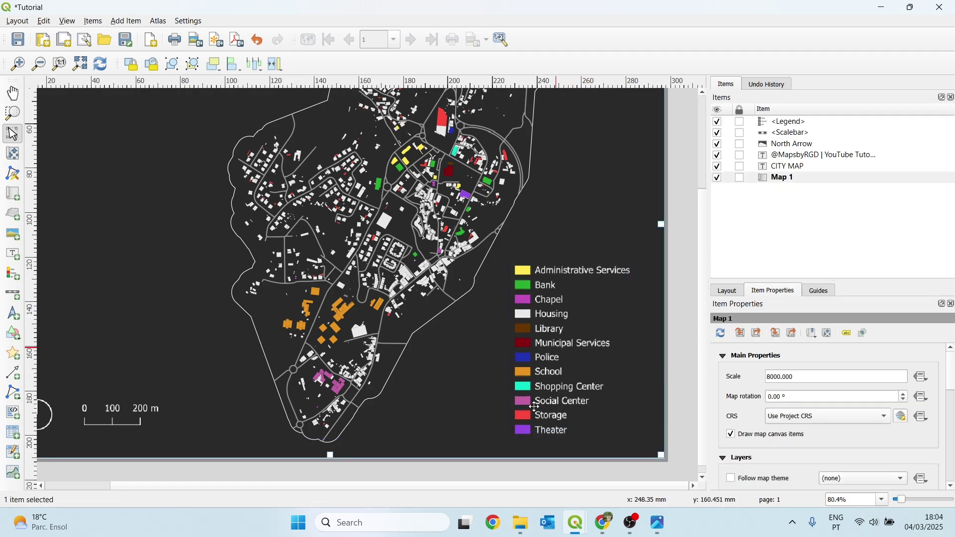
pyautogui.moveTo(527, 378); pyautogui.dragTo(552, 384)
pyautogui.scroll(-3, 552, 384)
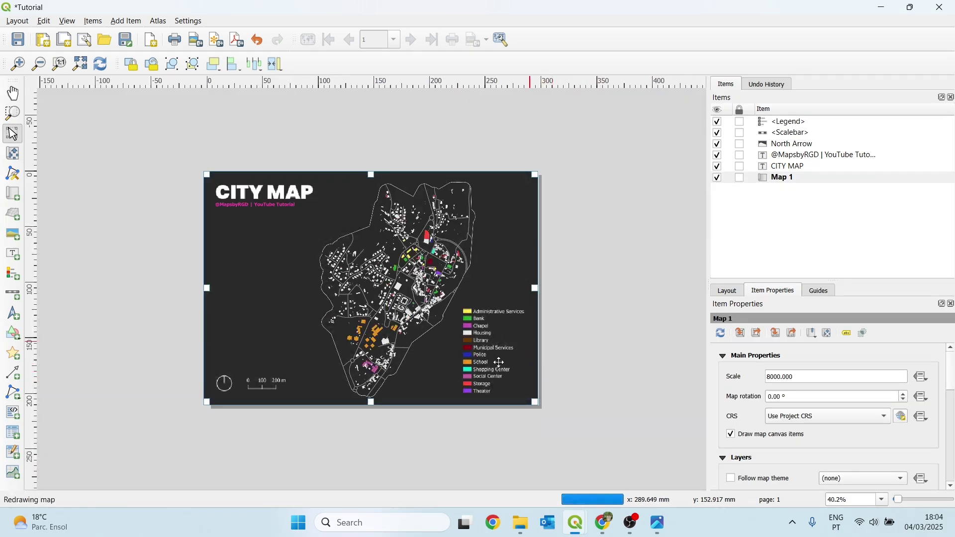
pyautogui.scroll(3, 298, 264)
# Step: Duplicate the subtitle label, change its text to 'Legend' and move it onto the legend
pyautogui.click(182, 133)
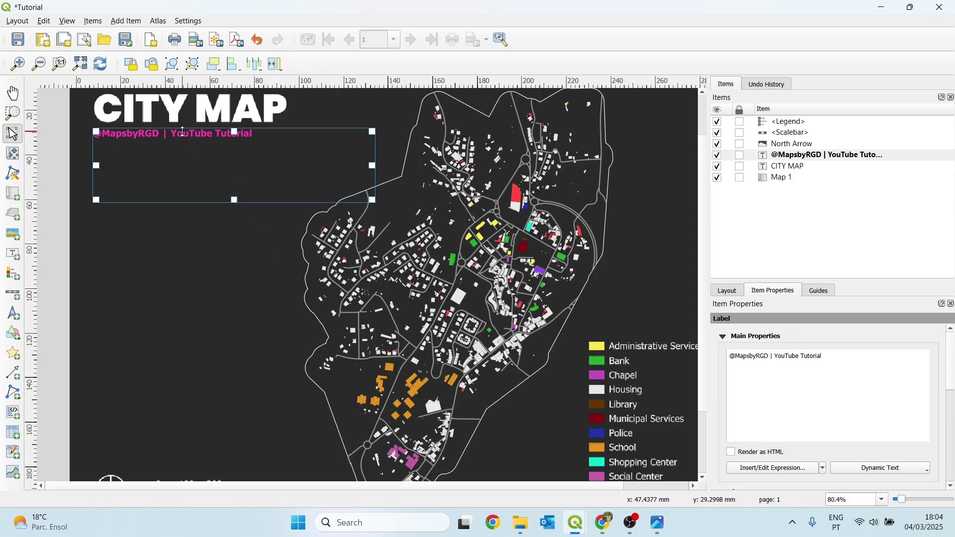
pyautogui.hotkey('ctrl', 'c')
pyautogui.hotkey('ctrl', 'v')
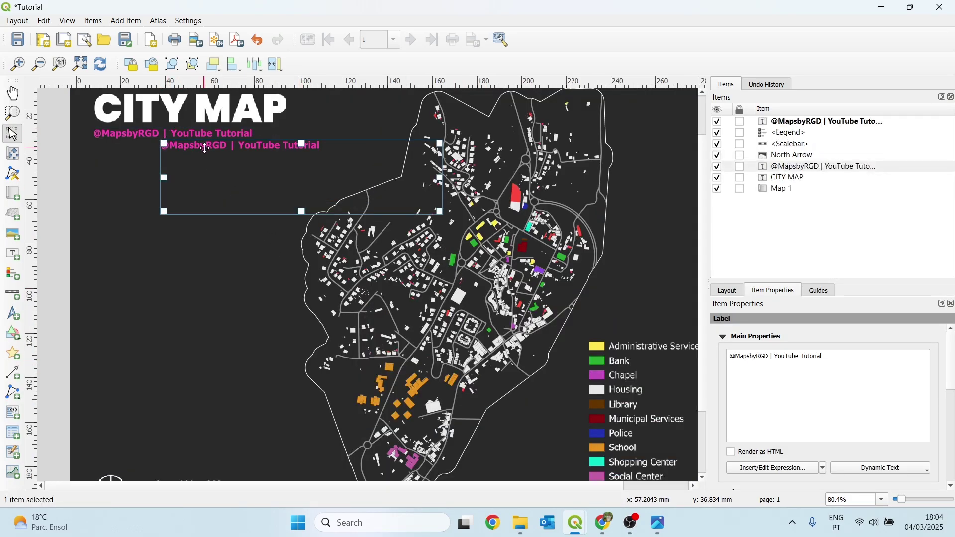
pyautogui.moveTo(204, 148); pyautogui.dragTo(255, 211)
pyautogui.moveTo(777, 371); pyautogui.dragTo(647, 351)
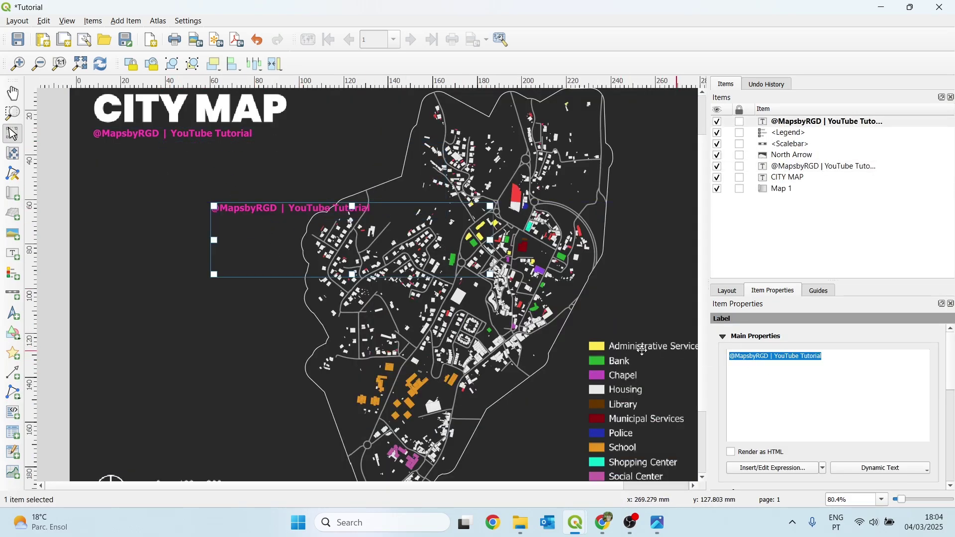
pyautogui.write('Legen')
pyautogui.press('BackSpace')
pyautogui.press('BackSpace')
pyautogui.press('BackSpace')
pyautogui.press('BackSpace')
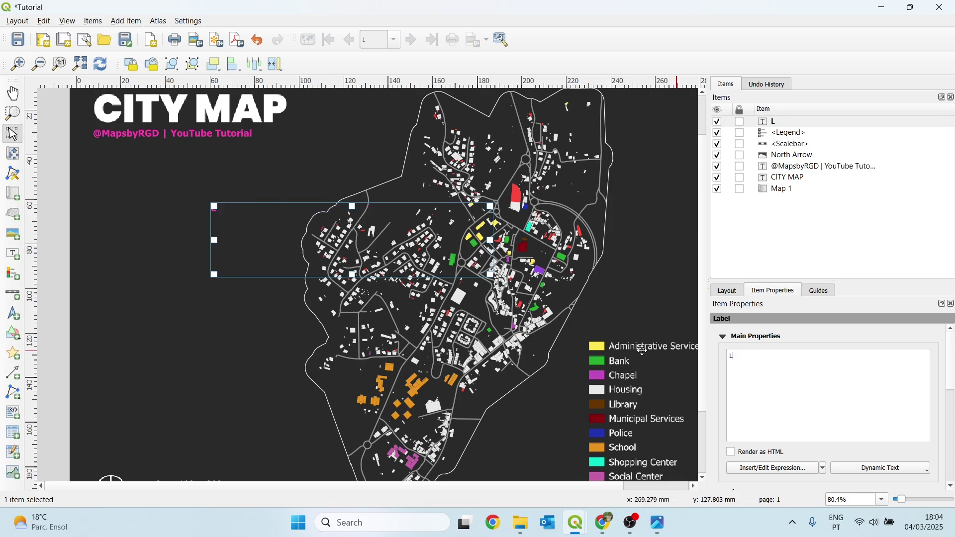
pyautogui.press('BackSpace')
pyautogui.write('Legend')
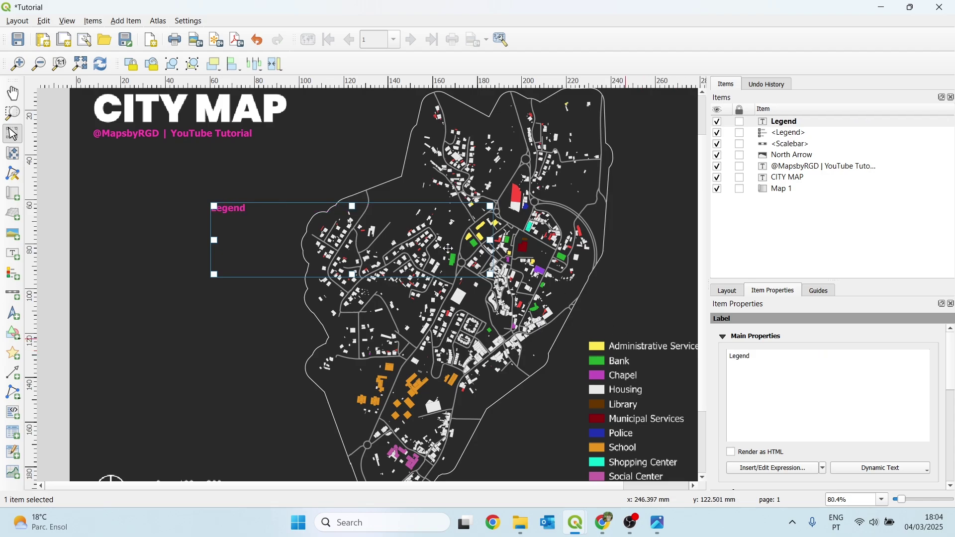
pyautogui.moveTo(248, 204); pyautogui.dragTo(511, 245)
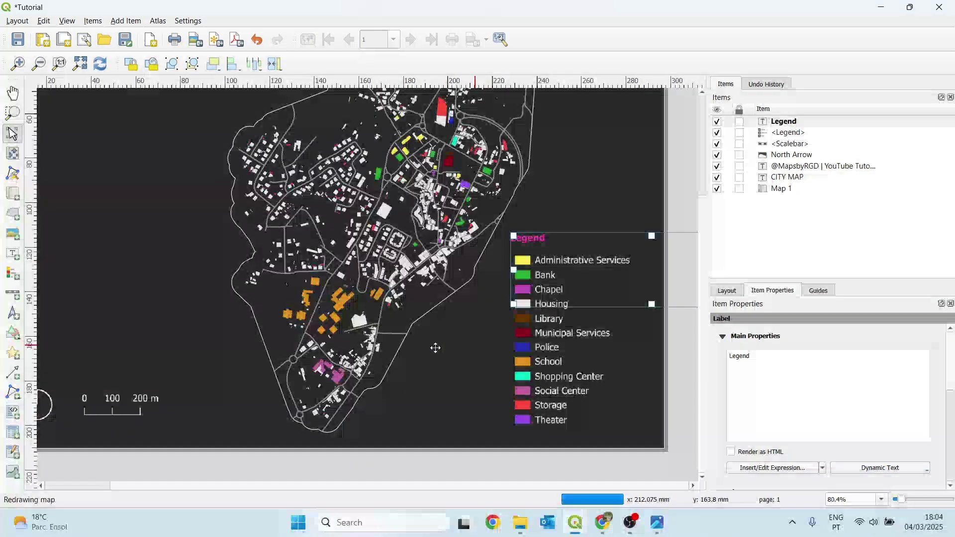
pyautogui.moveTo(536, 249); pyautogui.dragTo(474, 381)
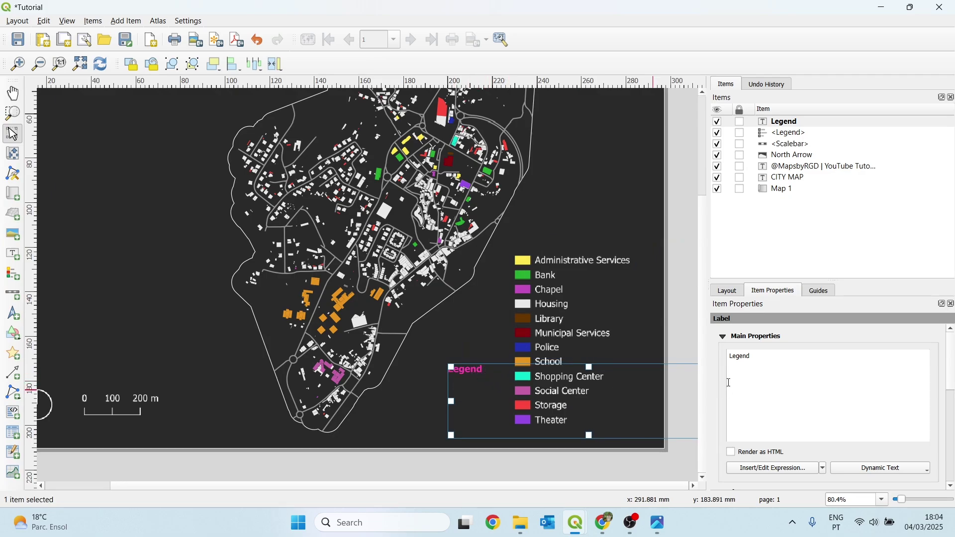
# Step: Make the Legend label's font white at size 16
pyautogui.click(724, 337)
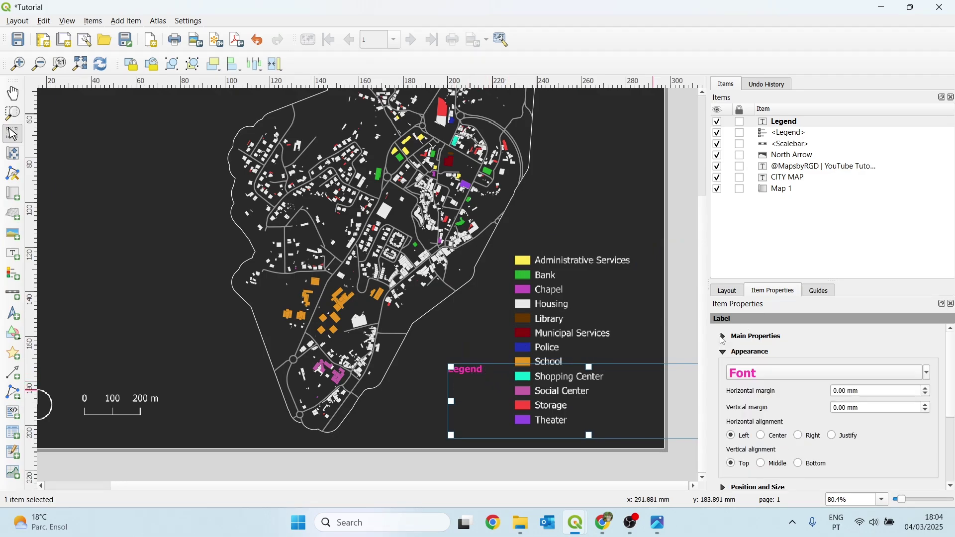
pyautogui.click(754, 376)
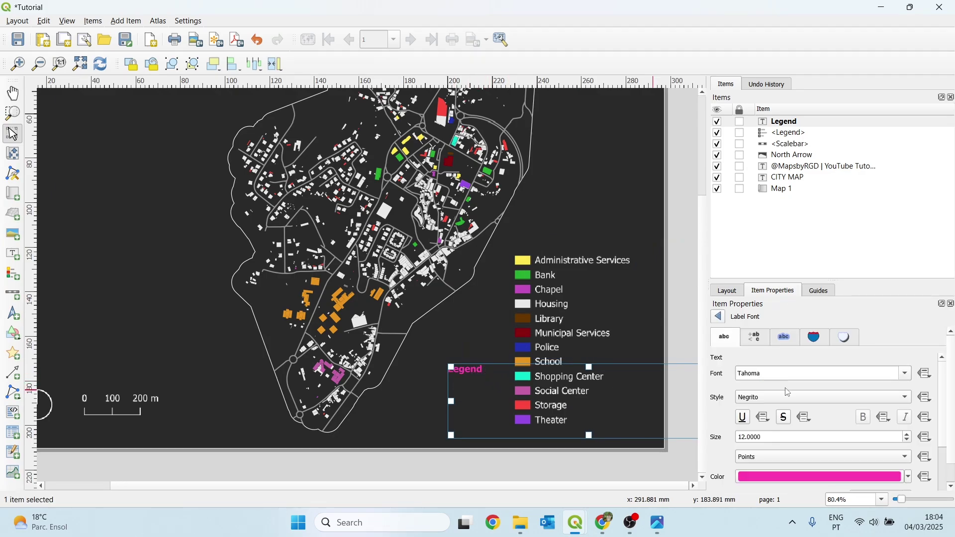
pyautogui.click(784, 471)
pyautogui.click(776, 415)
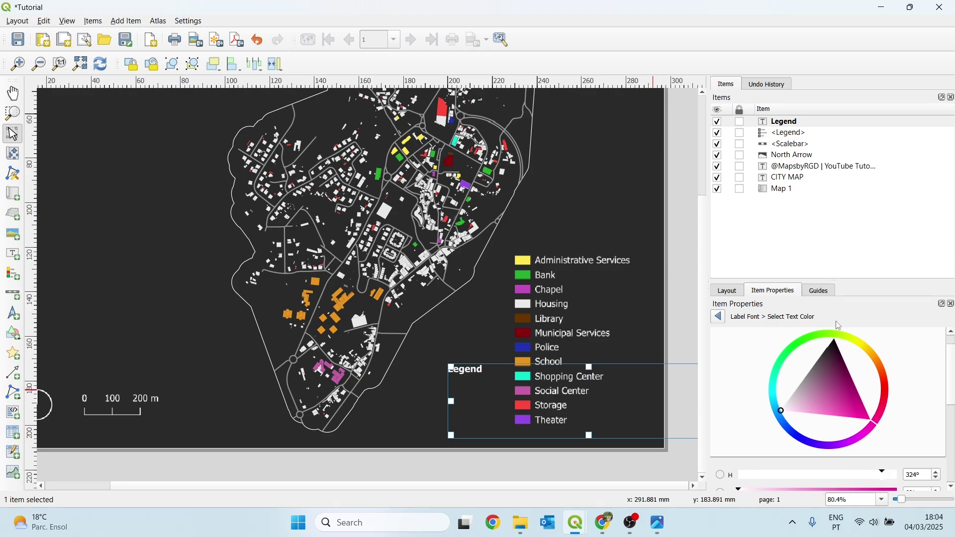
pyautogui.click(722, 319)
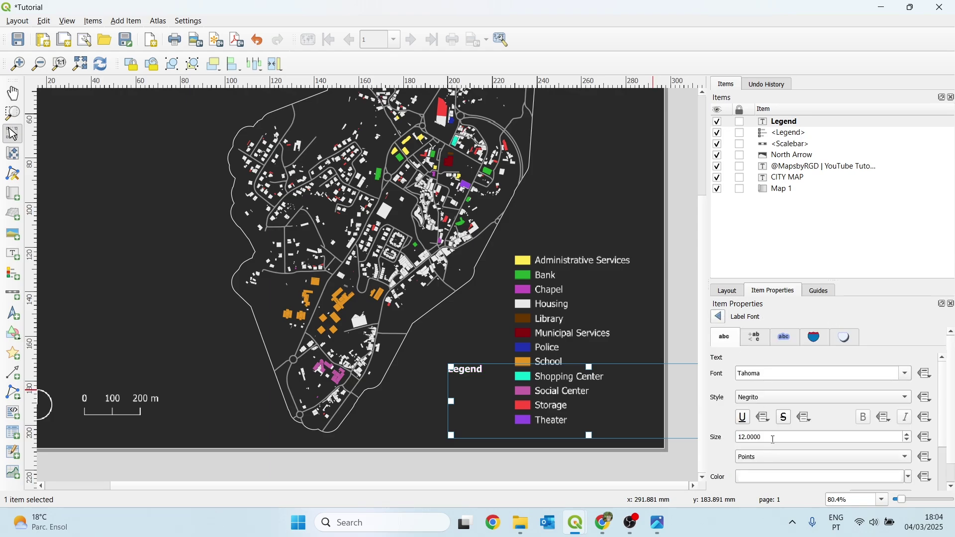
pyautogui.moveTo(766, 438); pyautogui.dragTo(725, 438)
pyautogui.write('16')
pyautogui.press('Return')
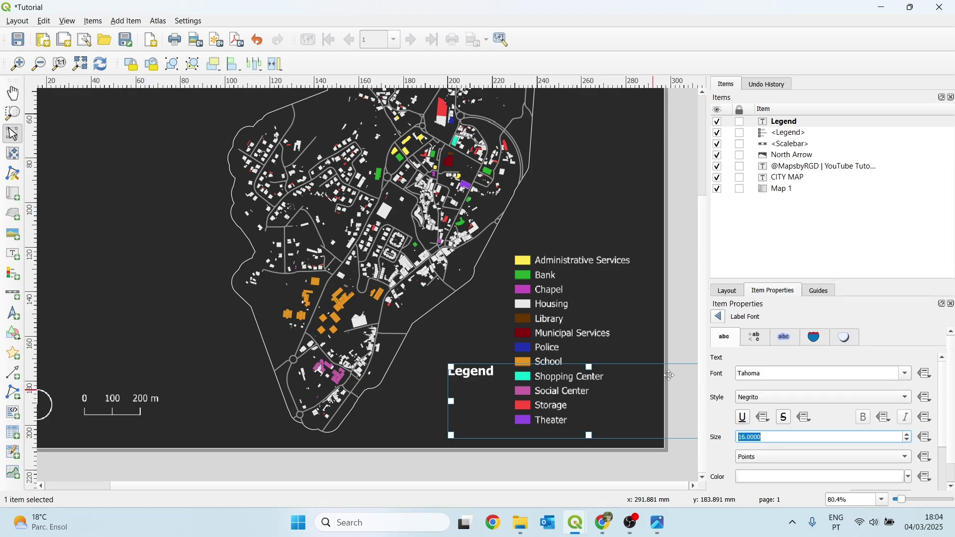
# Step: Set the Legend label's rotation to 270
pyautogui.click(719, 319)
pyautogui.click(725, 352)
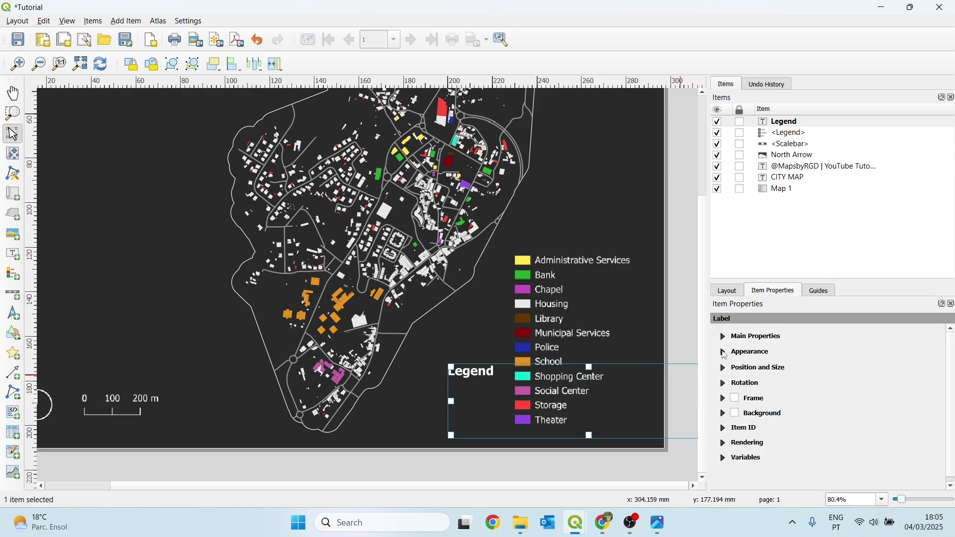
pyautogui.click(723, 384)
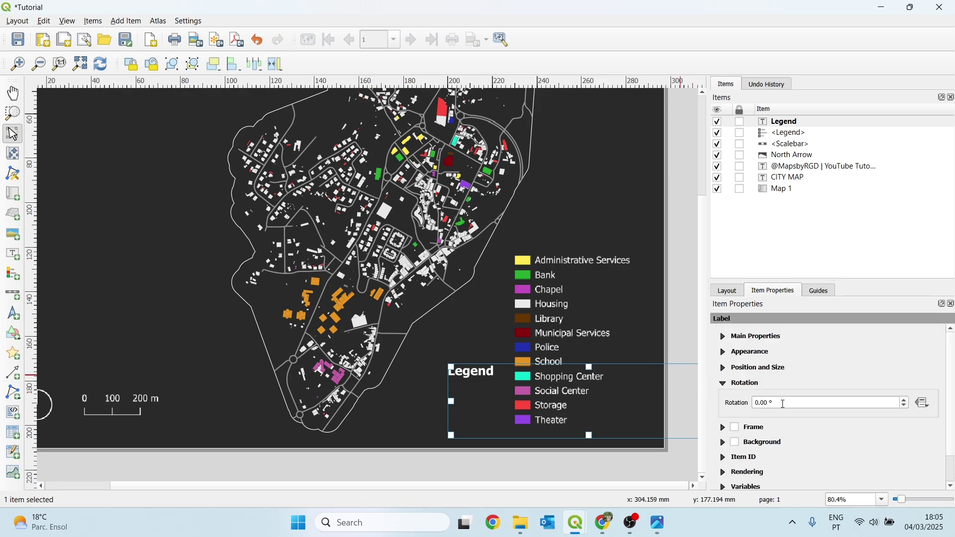
pyautogui.write('280')
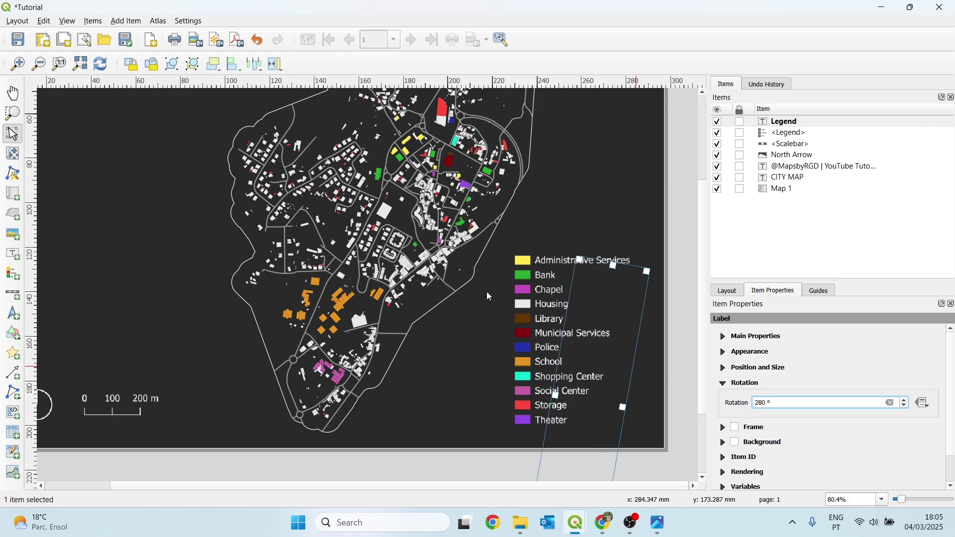
pyautogui.write('275')
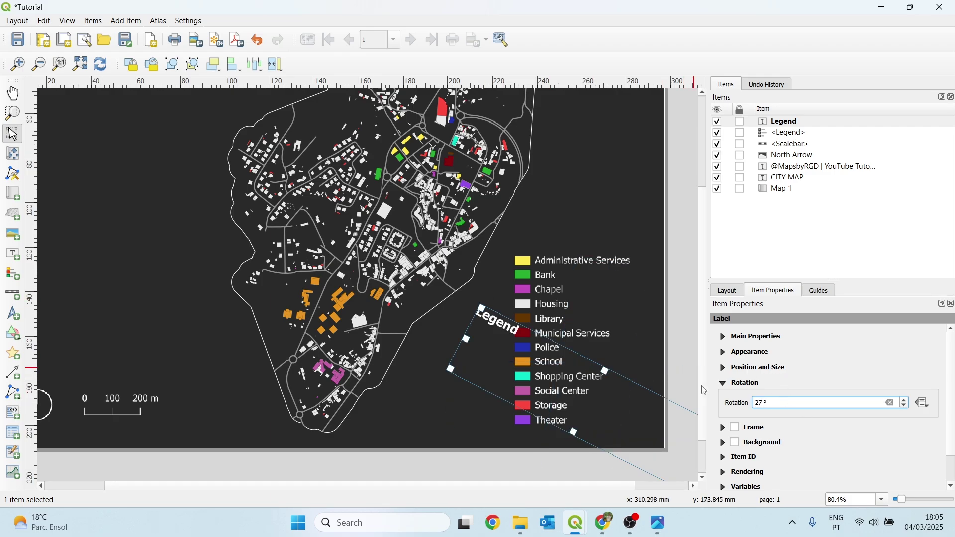
pyautogui.press('BackSpace')
pyautogui.press('BackSpace')
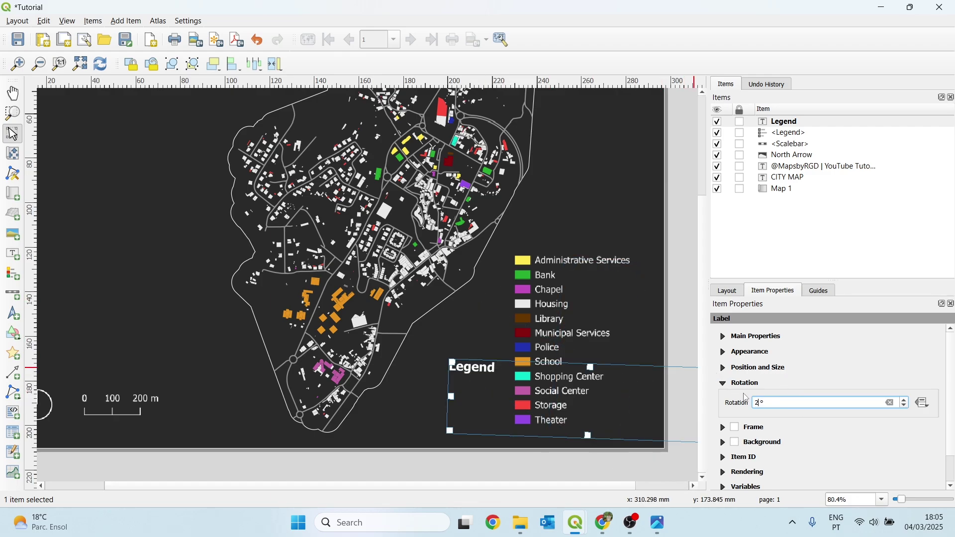
pyautogui.write('70')
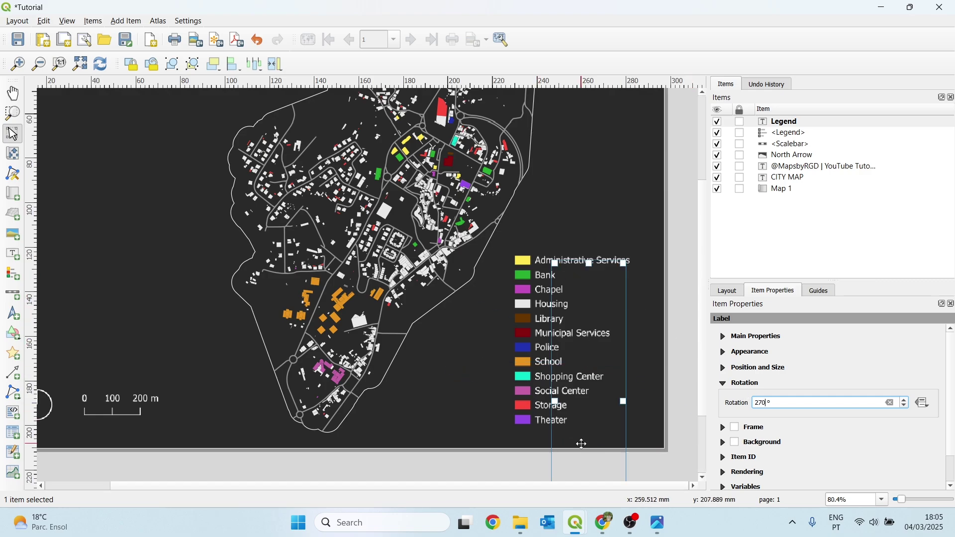
# Step: Place the vertical Legend label beside the legend entries and deselect it
pyautogui.moveTo(575, 436); pyautogui.dragTo(526, 319)
pyautogui.moveTo(506, 388); pyautogui.dragTo(482, 406)
pyautogui.scroll(2, 502, 398)
pyautogui.scroll(-3, 488, 398)
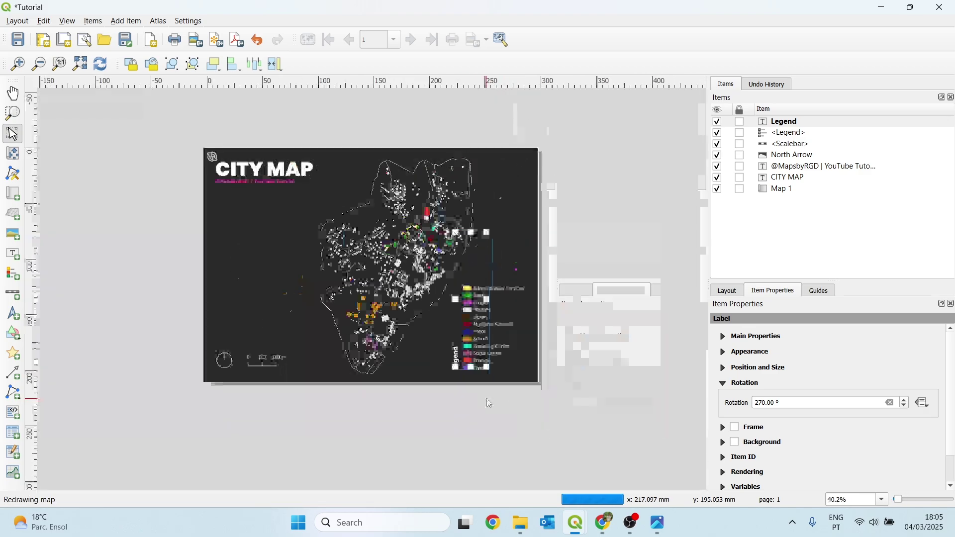
pyautogui.click(553, 357)
pyautogui.scroll(1, 454, 333)
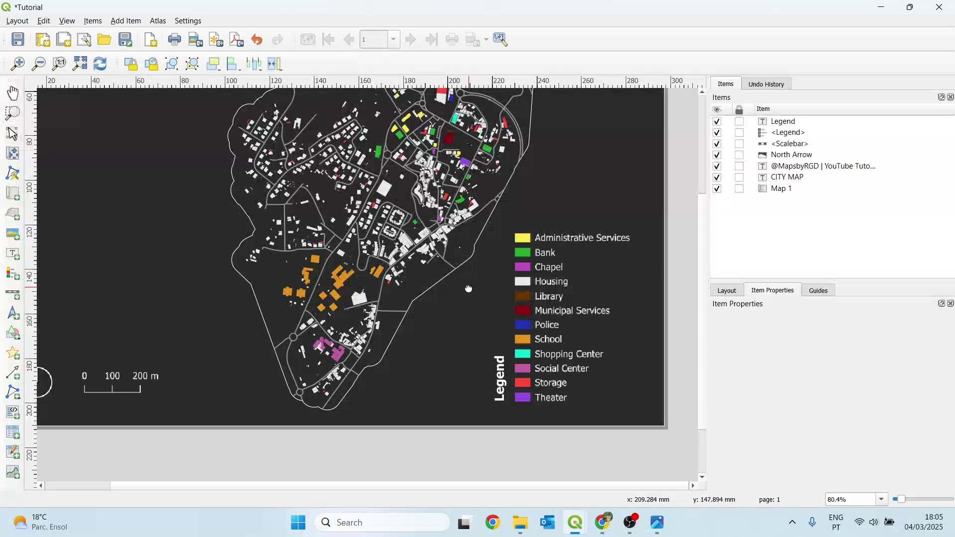
pyautogui.moveTo(465, 286); pyautogui.dragTo(477, 305)
pyautogui.scroll(-1, 478, 305)
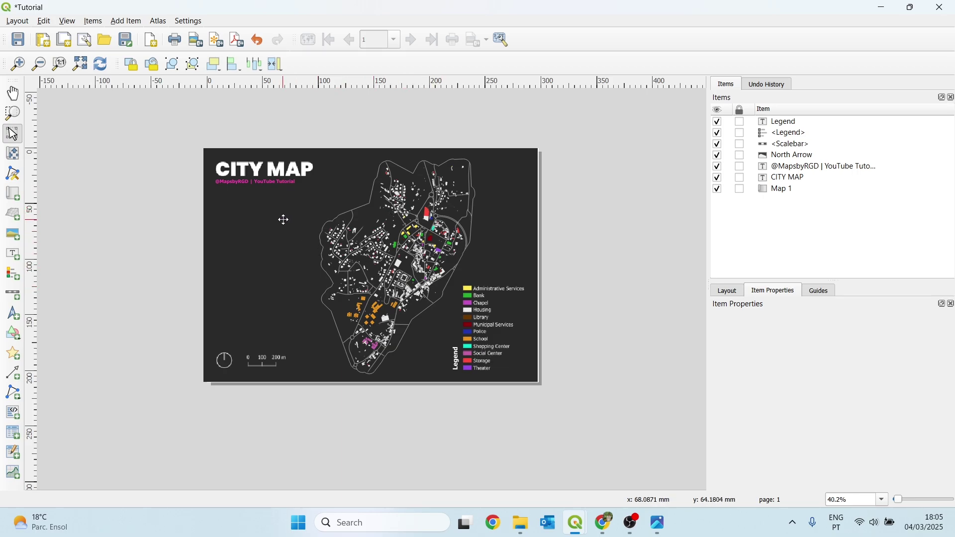
# Step: Add a raster picture frame left of the map showing Graph.png
pyautogui.scroll(1, 284, 194)
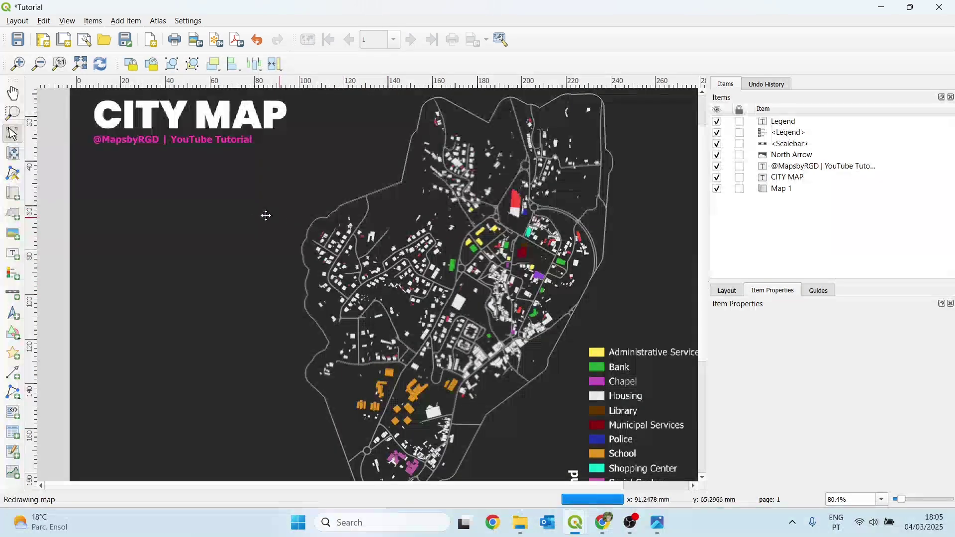
pyautogui.click(13, 241)
pyautogui.moveTo(124, 192); pyautogui.dragTo(283, 396)
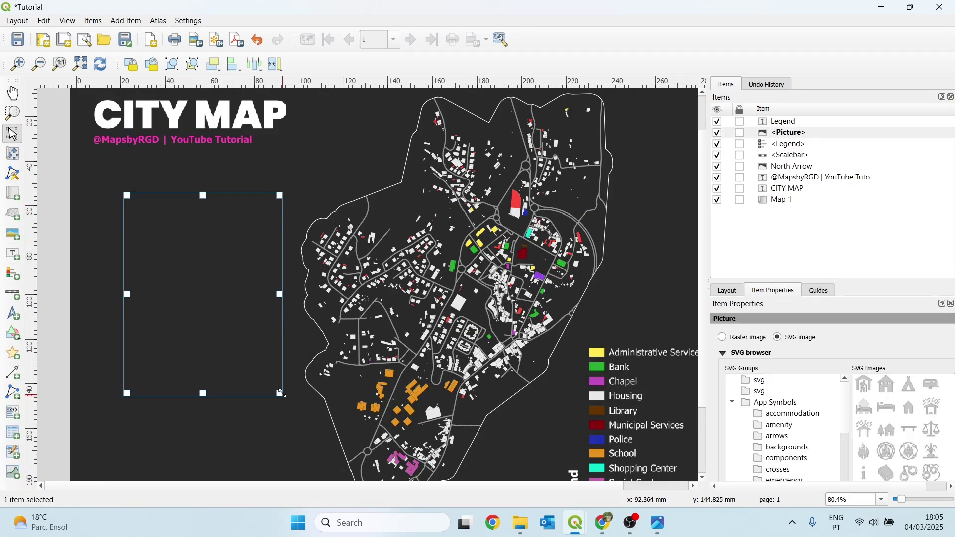
pyautogui.click(724, 338)
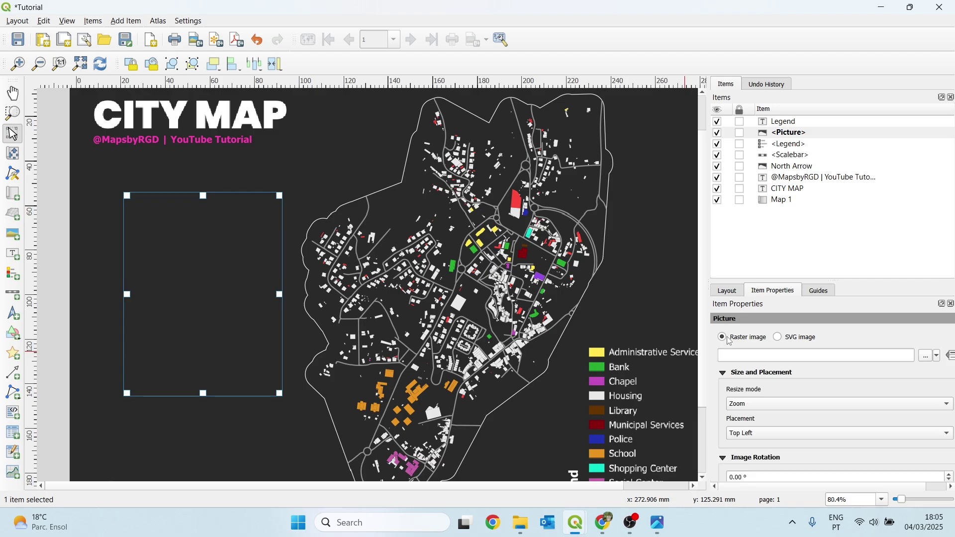
pyautogui.click(928, 359)
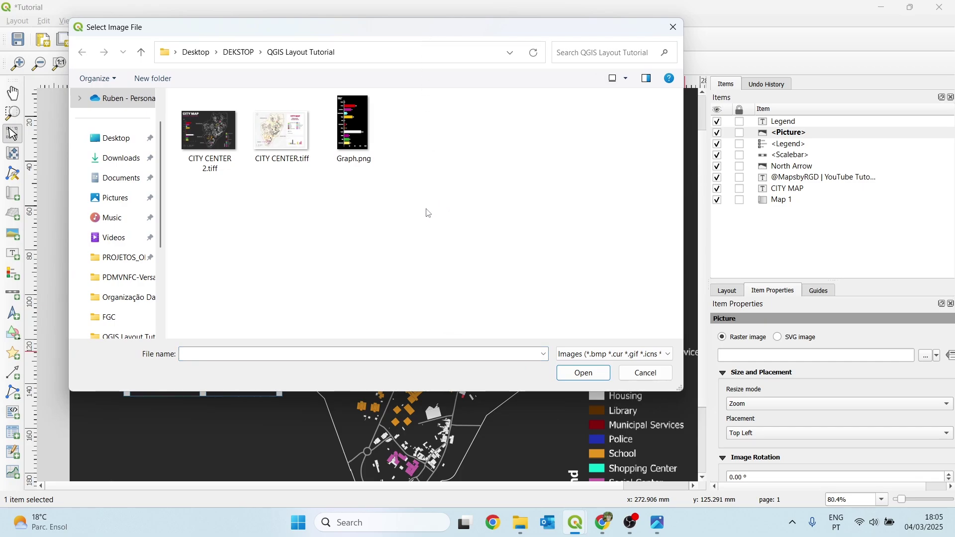
pyautogui.click(352, 127)
pyautogui.click(584, 373)
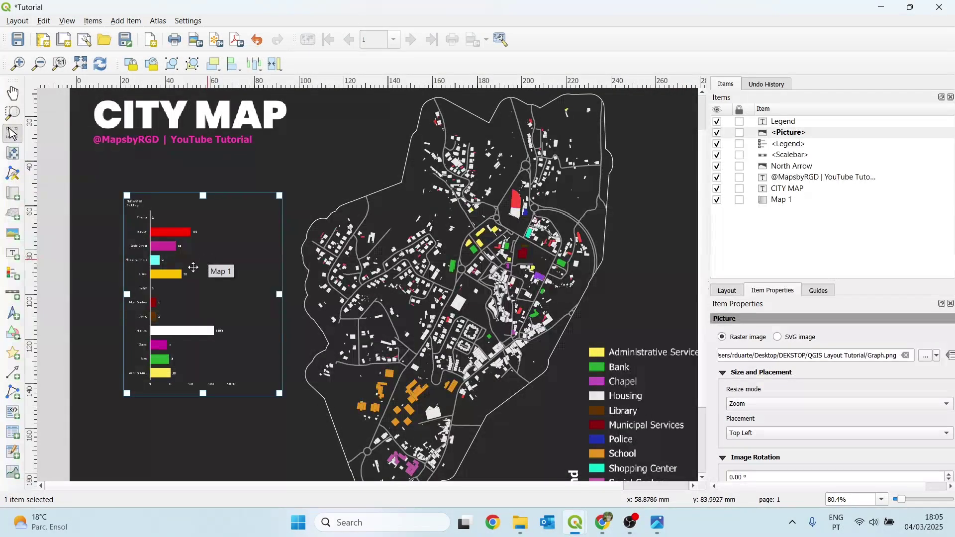
# Step: Move the bar chart up-left below the subtitle and stretch it taller and wider
pyautogui.scroll(-2, 264, 232)
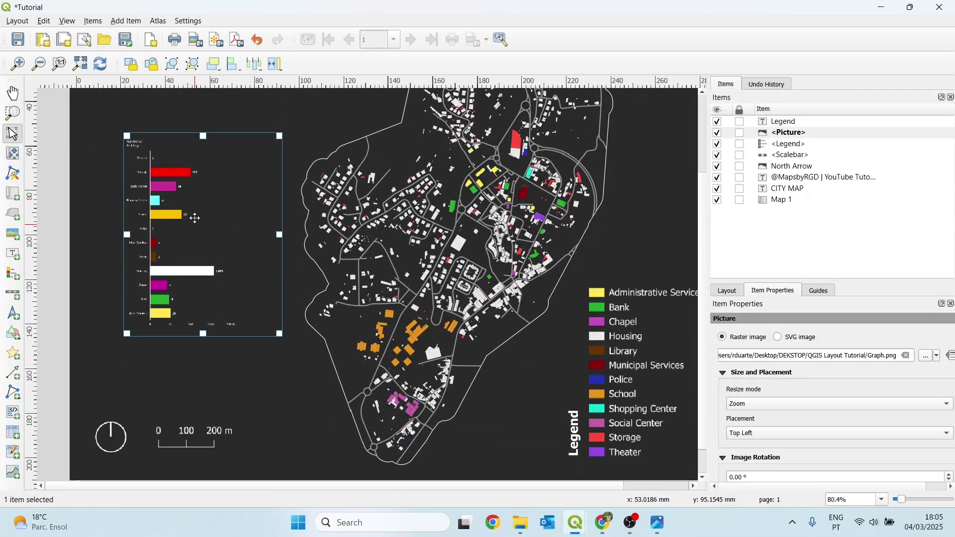
pyautogui.moveTo(195, 217); pyautogui.dragTo(155, 189)
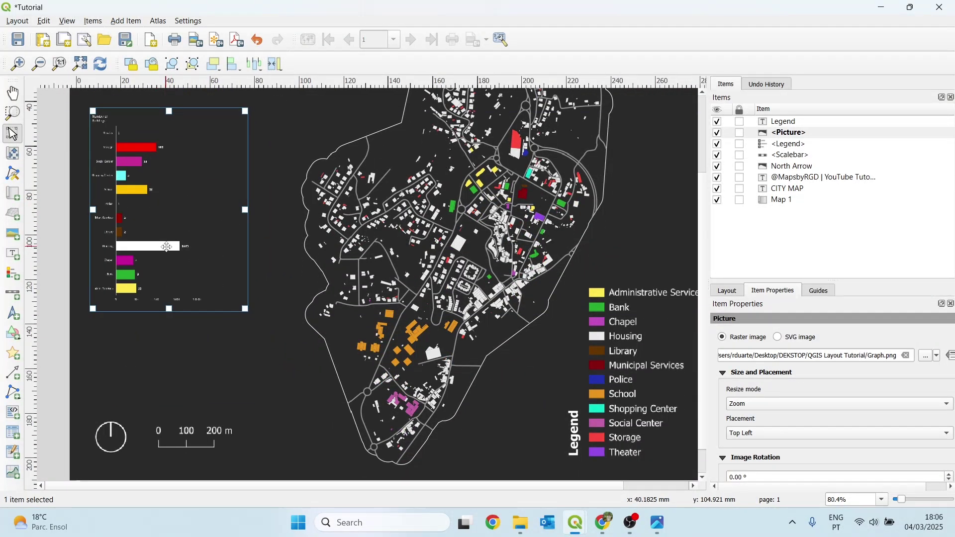
pyautogui.moveTo(169, 309); pyautogui.dragTo(169, 394)
pyautogui.moveTo(242, 253); pyautogui.dragTo(259, 253)
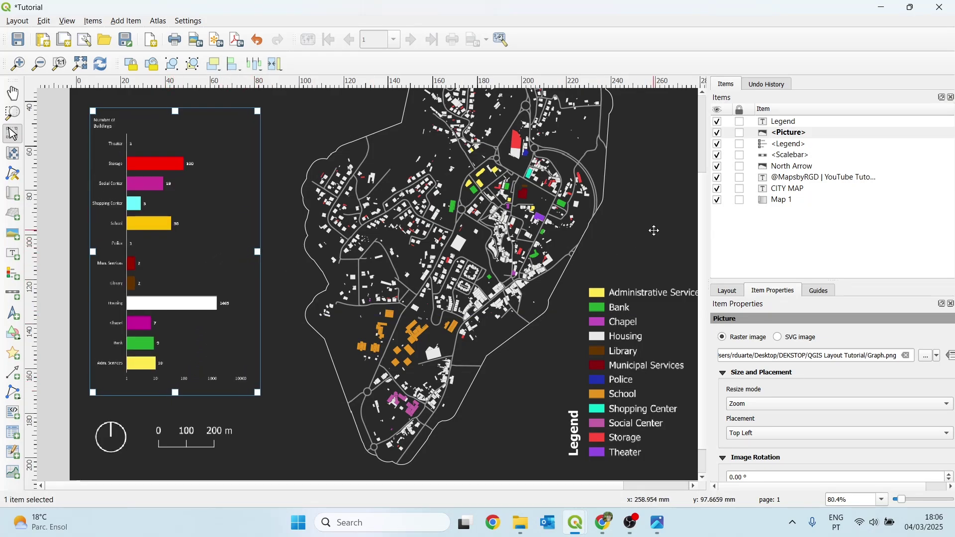
# Step: Pan around the layout to check the chart beneath the subtitle
pyautogui.click(439, 240)
pyautogui.moveTo(226, 196); pyautogui.dragTo(272, 206)
pyautogui.scroll(4, 235, 341)
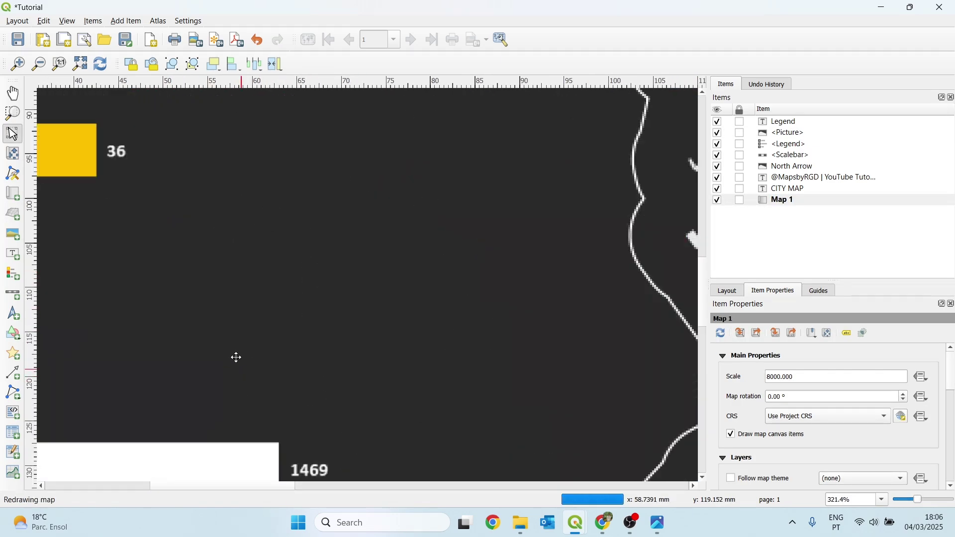
pyautogui.scroll(-2, 355, 353)
pyautogui.moveTo(210, 142); pyautogui.dragTo(206, 171)
pyautogui.moveTo(269, 226); pyautogui.dragTo(348, 208)
pyautogui.scroll(-2, 454, 309)
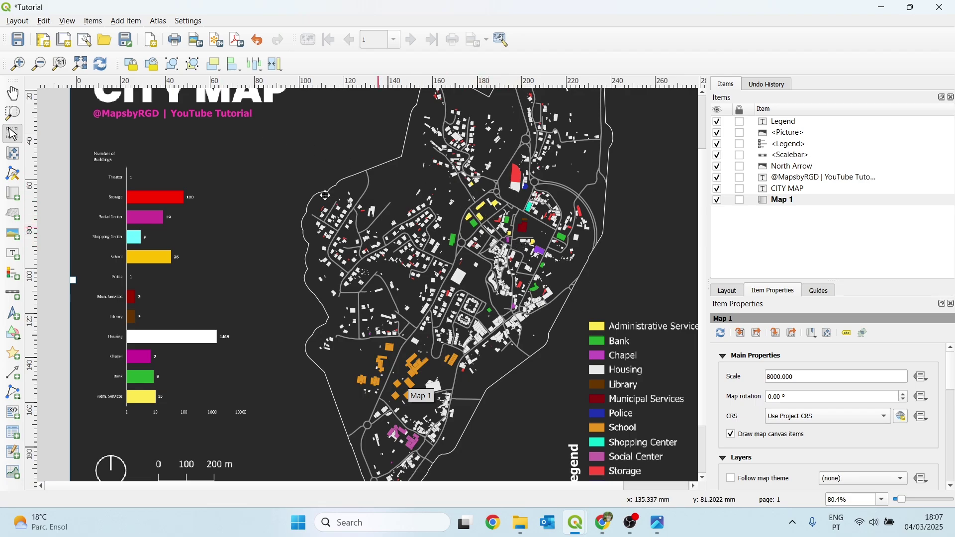
# Step: Duplicate the subtitle into a white 'Administrative Area' label placed on the map
pyautogui.click(173, 121)
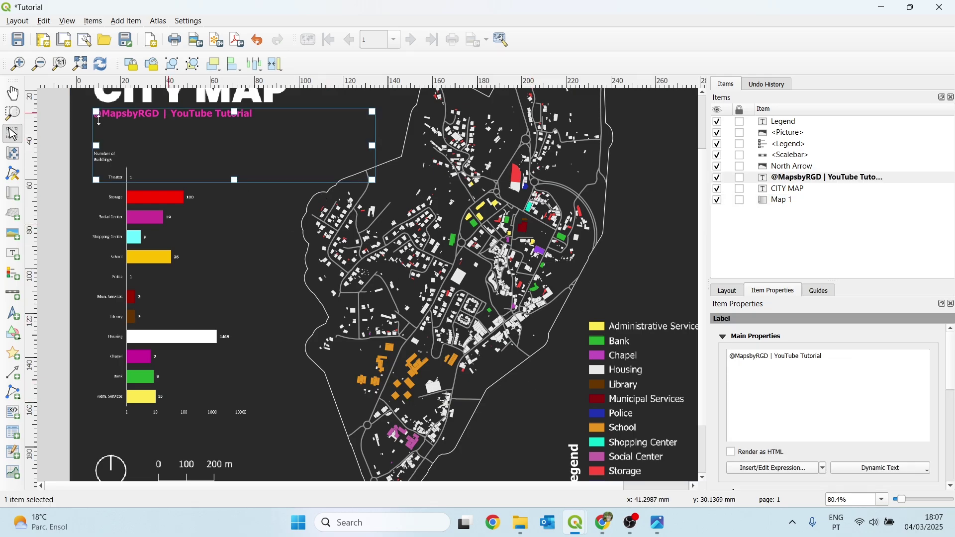
pyautogui.hotkey('ctrl', 'd')
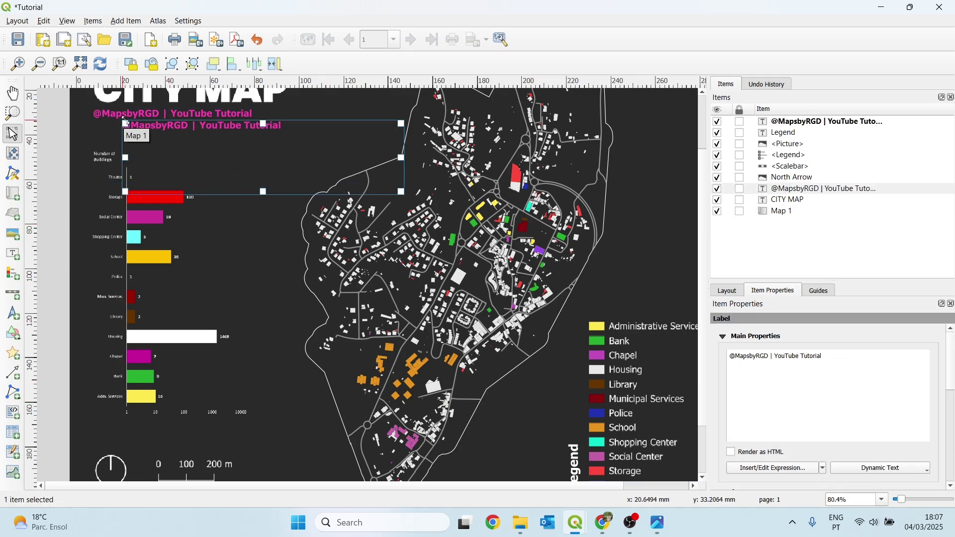
pyautogui.moveTo(193, 139); pyautogui.dragTo(269, 189)
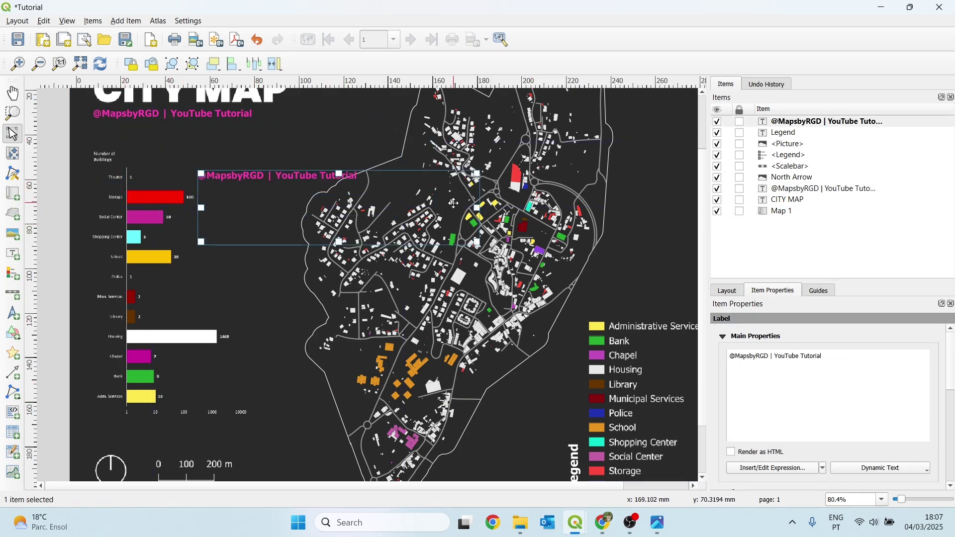
pyautogui.moveTo(476, 208); pyautogui.dragTo(380, 208)
pyautogui.moveTo(839, 357); pyautogui.dragTo(721, 341)
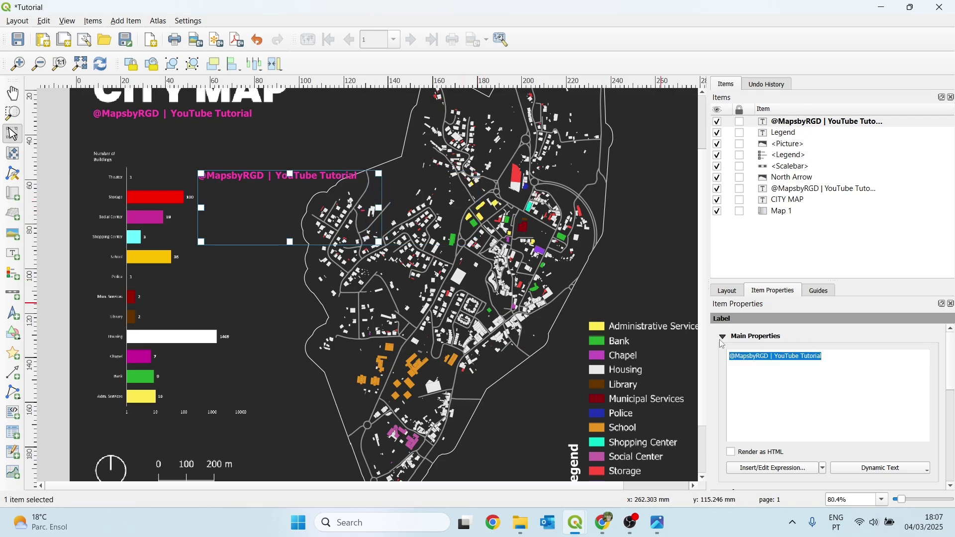
pyautogui.write('Ad')
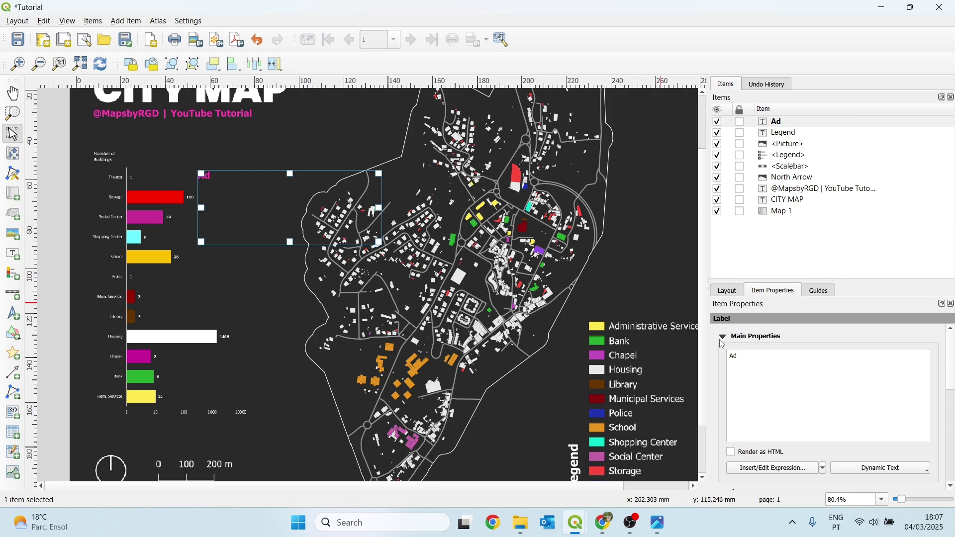
pyautogui.write('ministrative Area')
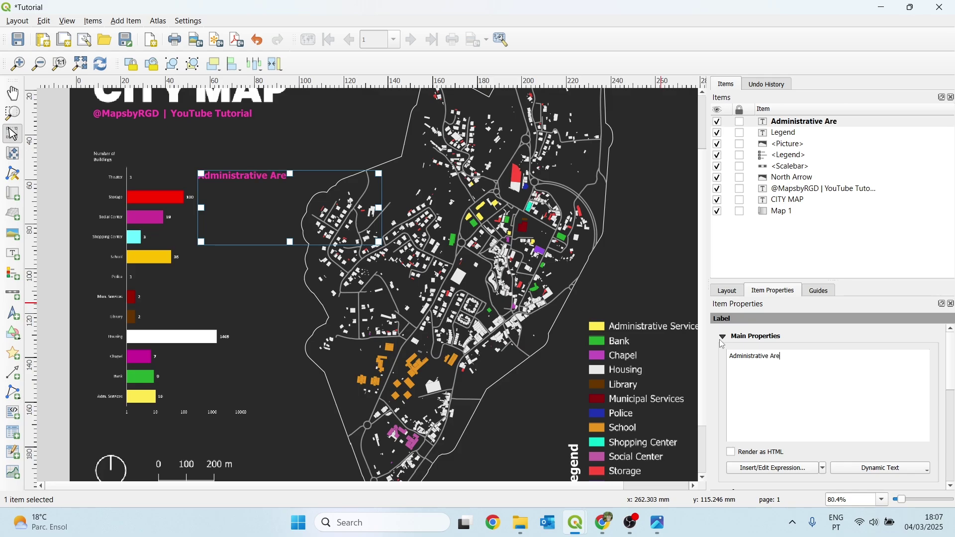
pyautogui.click(724, 338)
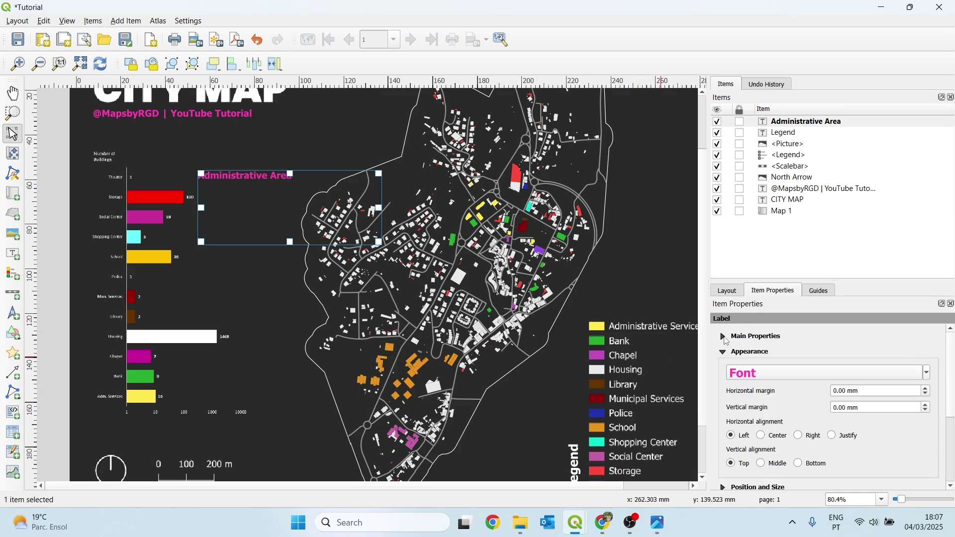
pyautogui.click(778, 379)
pyautogui.click(799, 471)
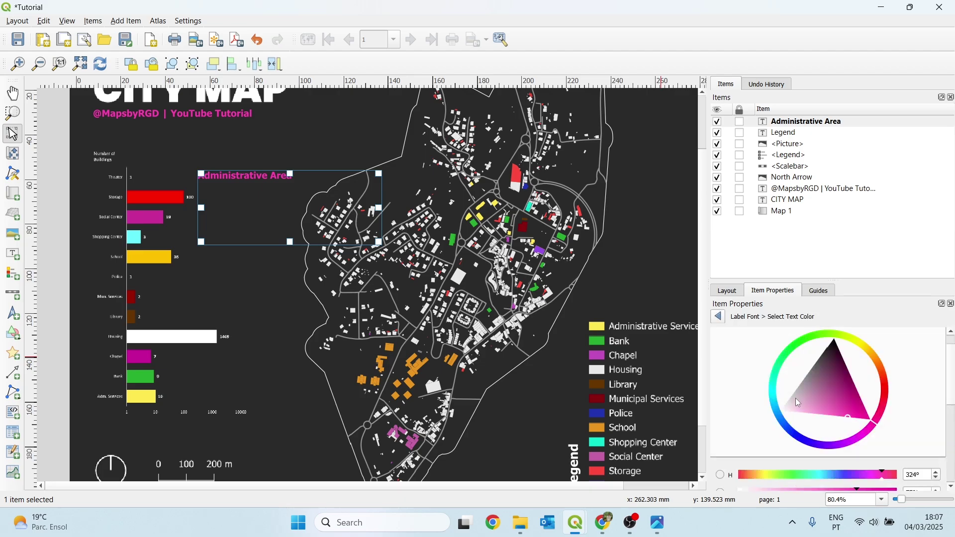
pyautogui.click(781, 411)
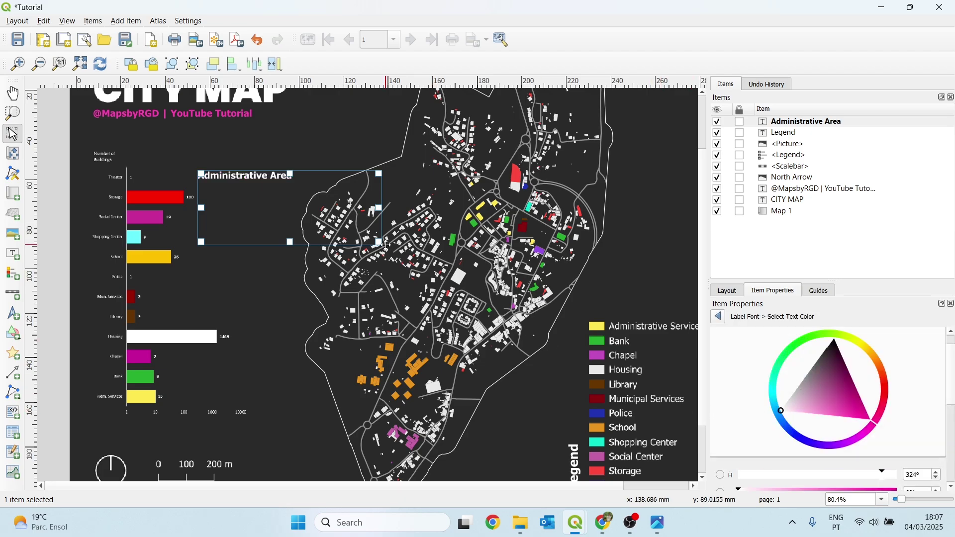
pyautogui.moveTo(291, 243); pyautogui.dragTo(288, 200)
# Step: Duplicate that label and retext it as 'Education Area' lower over the map
pyautogui.hotkey('ctrl', 'd')
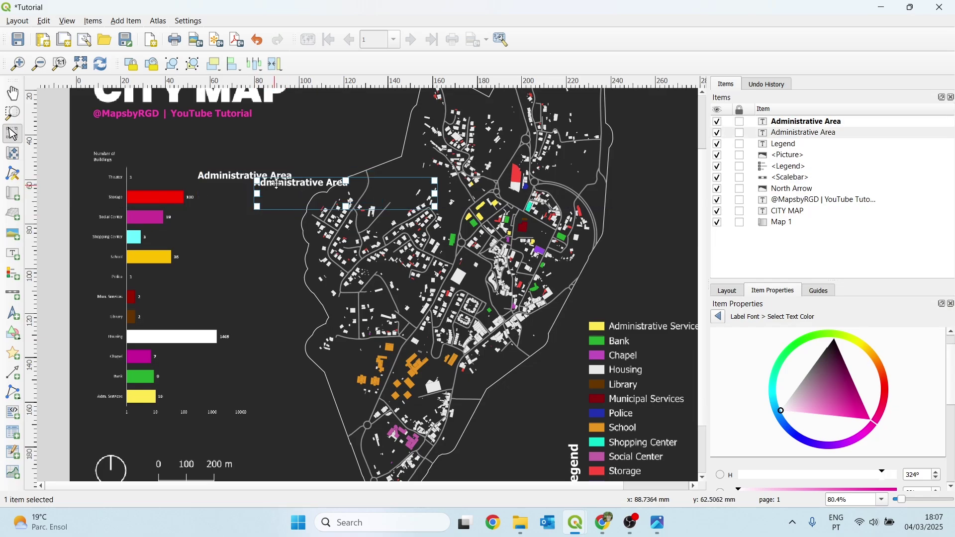
pyautogui.moveTo(359, 197); pyautogui.dragTo(364, 231)
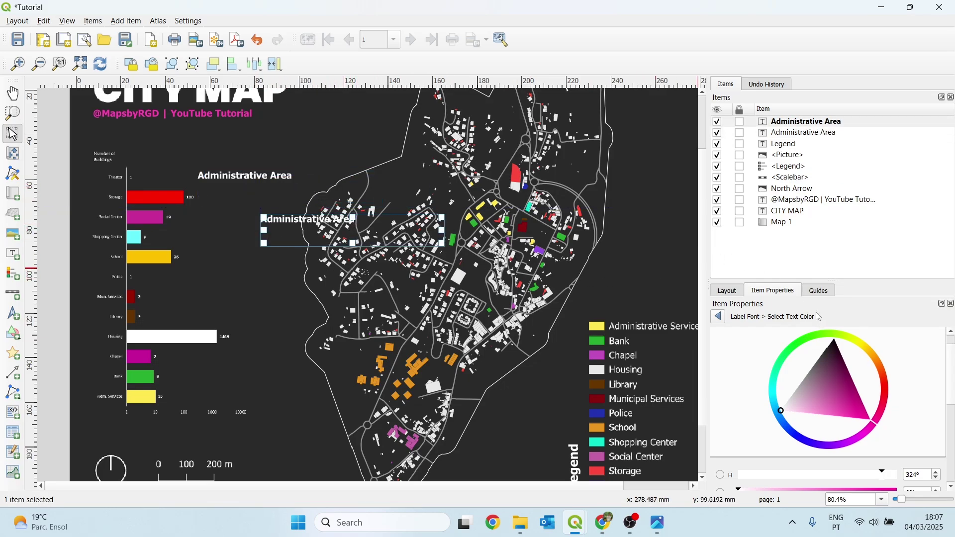
pyautogui.click(718, 317)
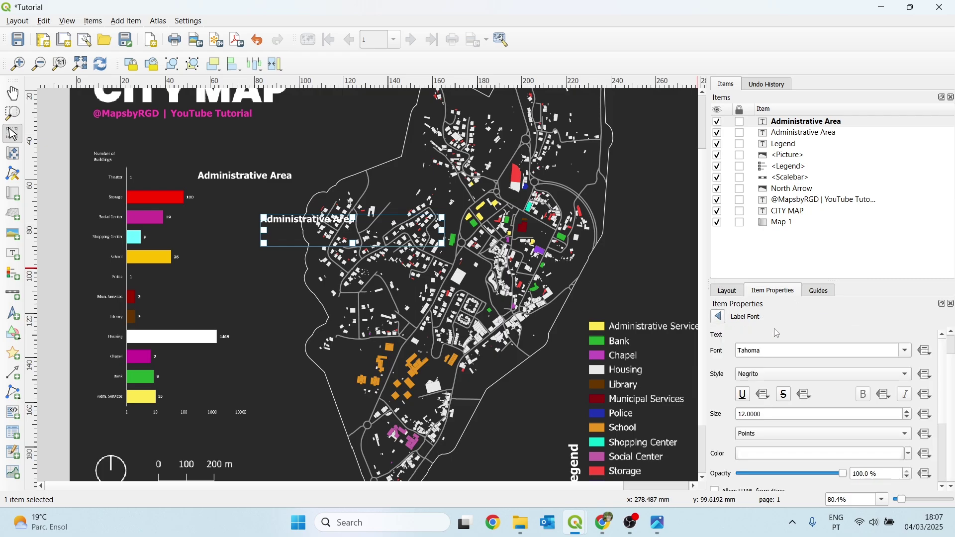
pyautogui.click(718, 317)
pyautogui.click(722, 338)
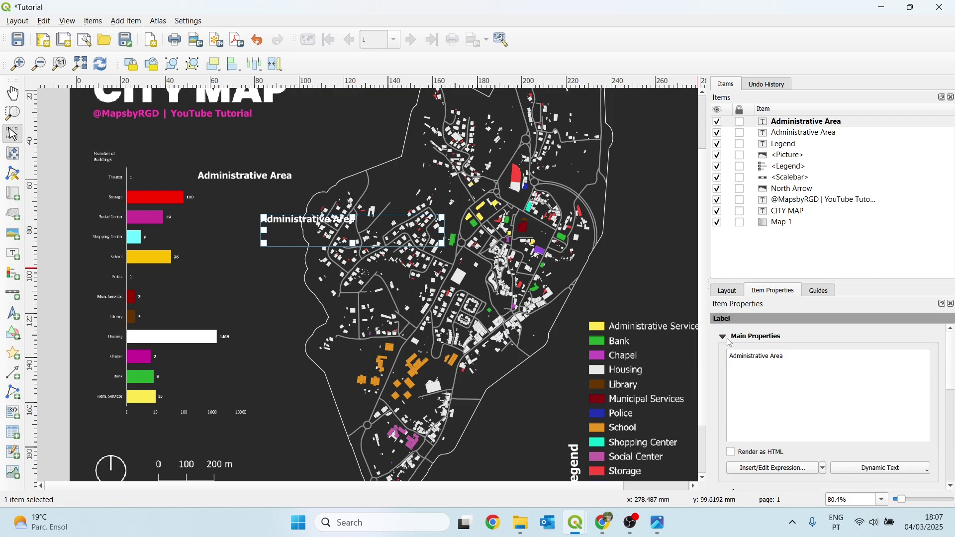
pyautogui.moveTo(796, 357); pyautogui.dragTo(687, 344)
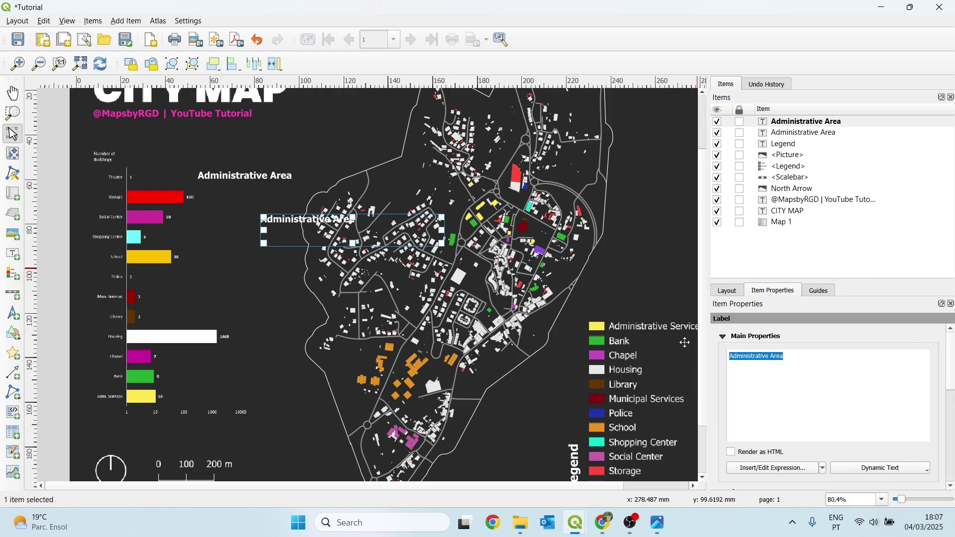
pyautogui.write('Education Area')
pyautogui.click(294, 221)
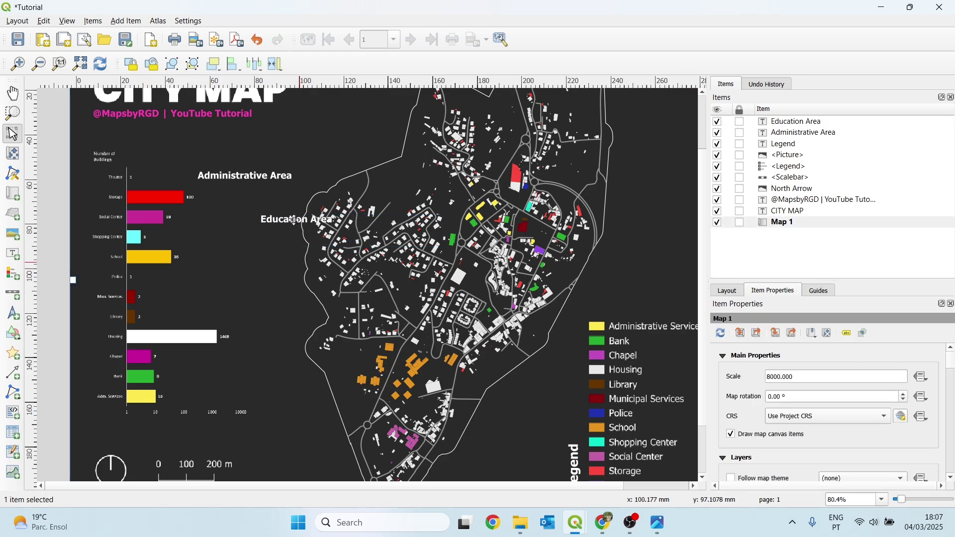
pyautogui.click(294, 221)
# Step: Copy the label again and retext the copy as 'Social Area' further down the map
pyautogui.hotkey('ctrl', 'c')
pyautogui.hotkey('ctrl', 'v')
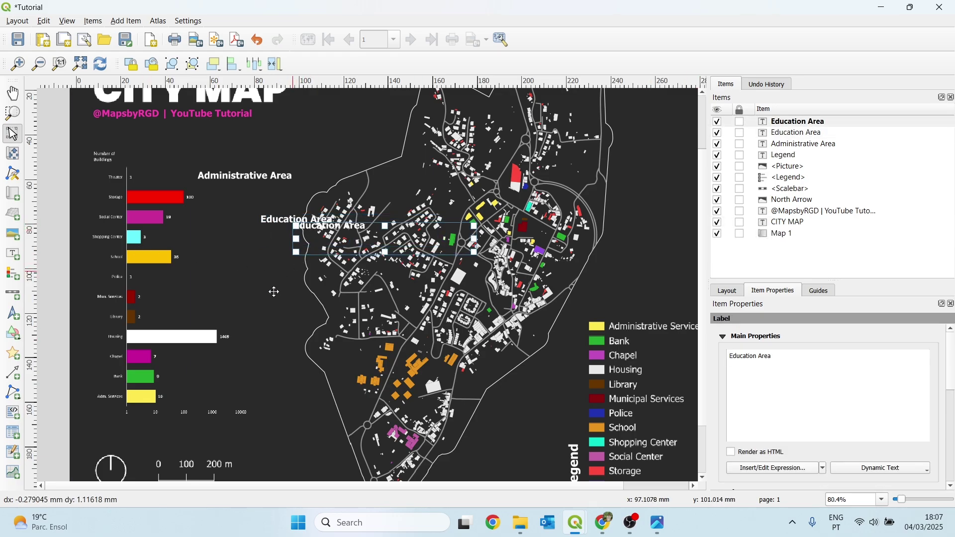
pyautogui.moveTo(306, 244); pyautogui.dragTo(274, 292)
pyautogui.tripleClick(726, 357)
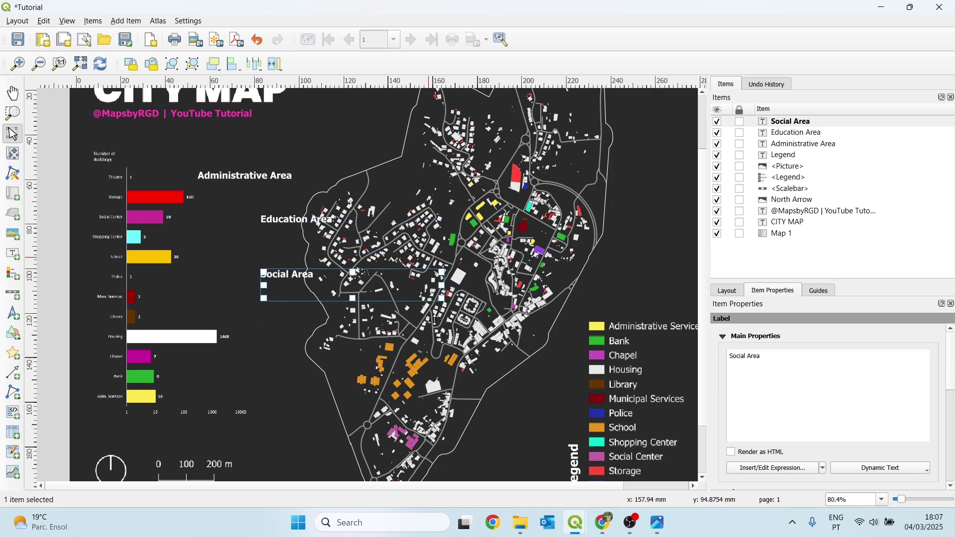
pyautogui.click(110, 289)
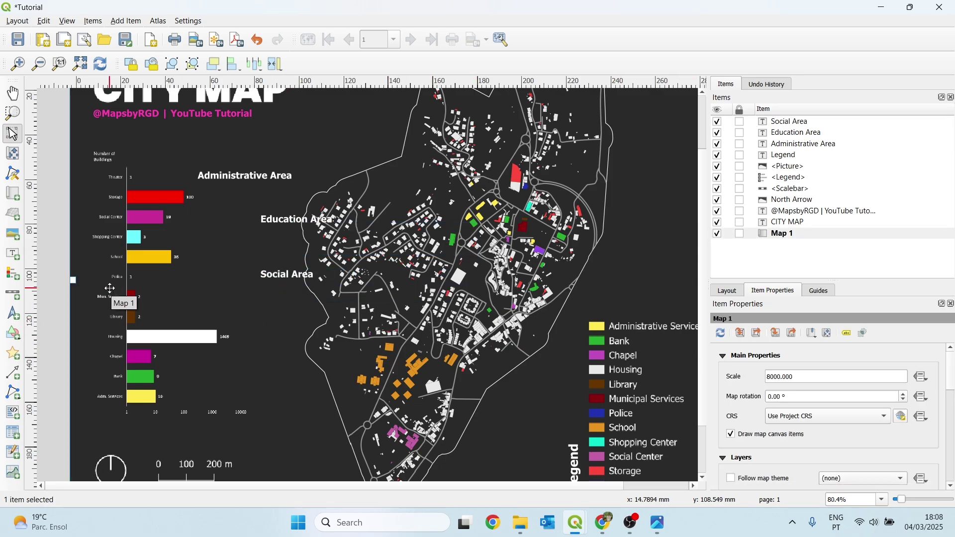
# Step: Draw two polyline leader lines on the map with the Add Arrow tool
pyautogui.click(15, 379)
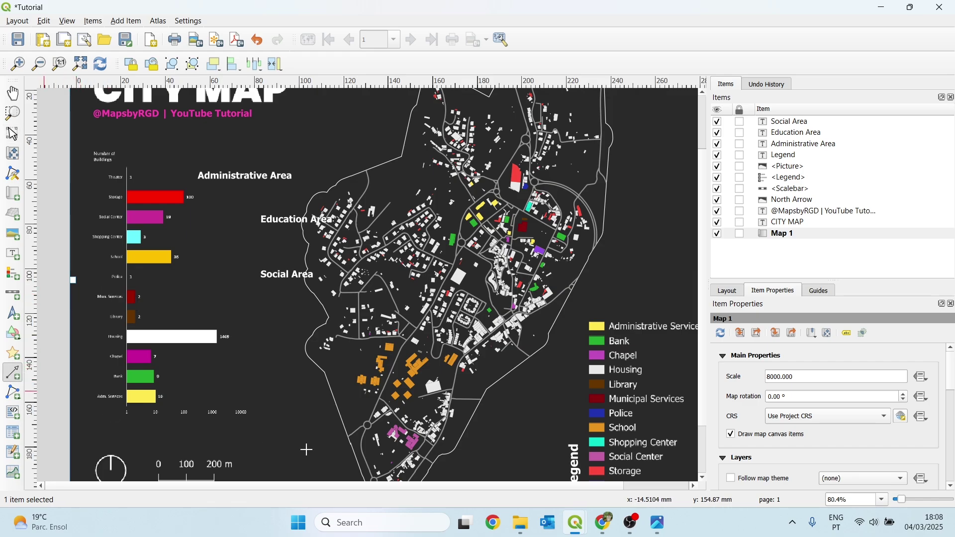
pyautogui.scroll(1, 388, 441)
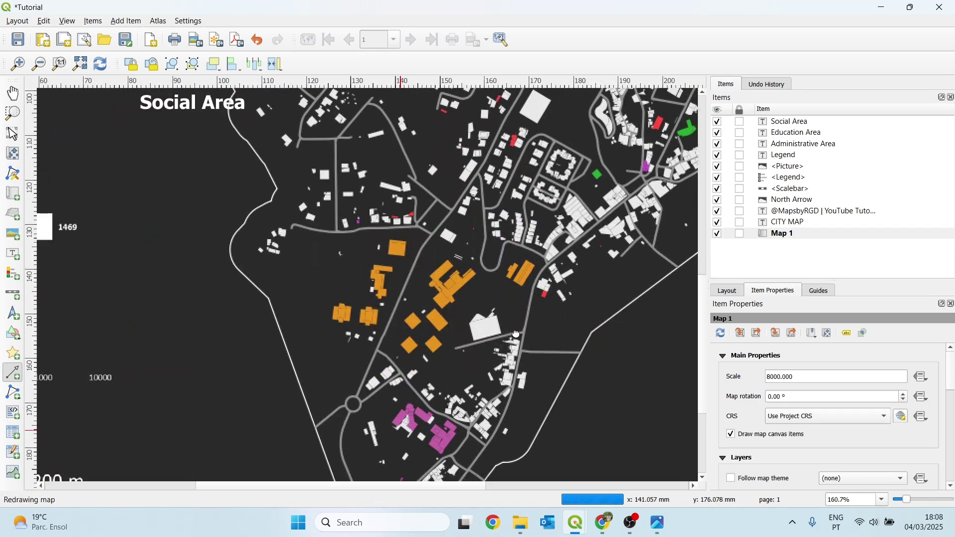
pyautogui.moveTo(388, 442); pyautogui.dragTo(567, 304)
pyautogui.click(588, 294)
pyautogui.click(587, 478)
pyautogui.rightClick(587, 478)
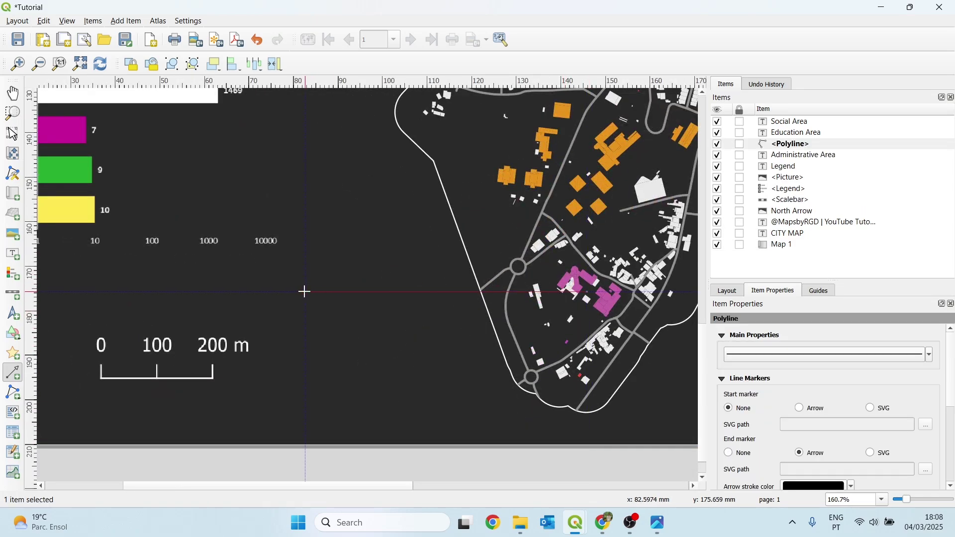
pyautogui.click(305, 292)
pyautogui.rightClick(305, 292)
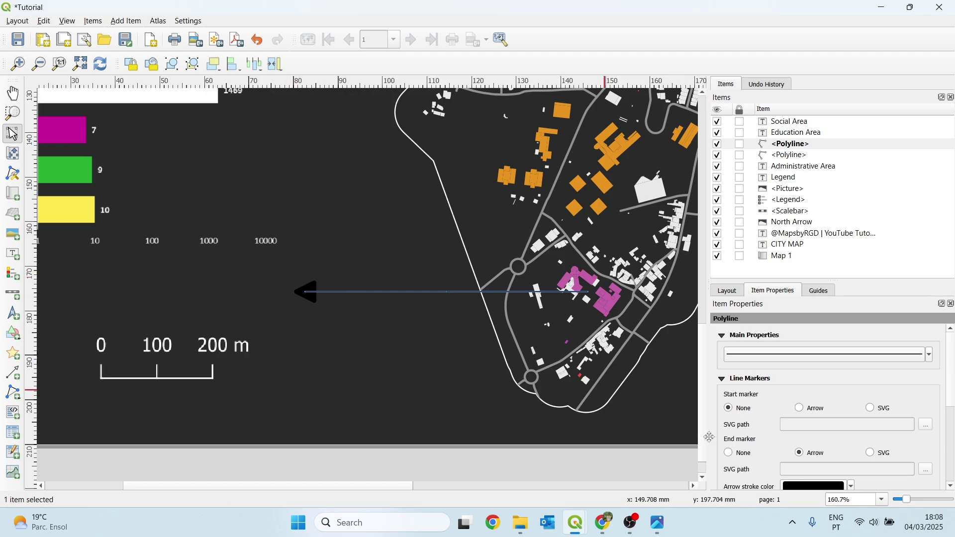
# Step: Set the arrow end marker to None and make the horizontal leader line white
pyautogui.click(731, 454)
pyautogui.click(825, 493)
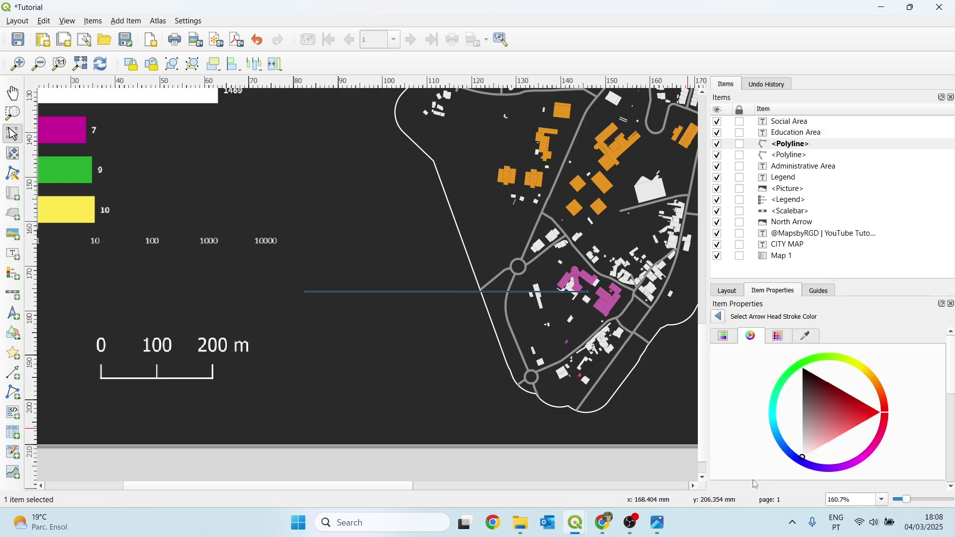
pyautogui.click(481, 338)
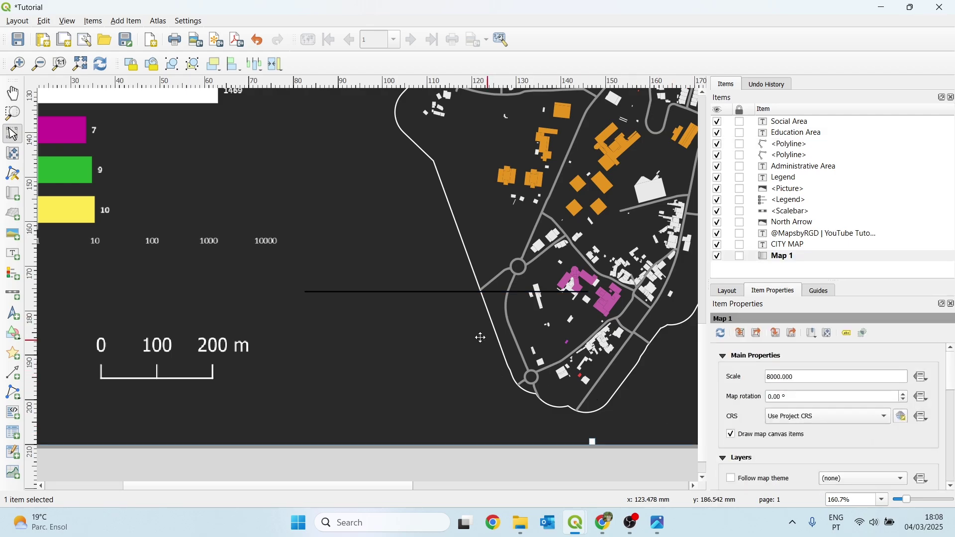
pyautogui.click(448, 293)
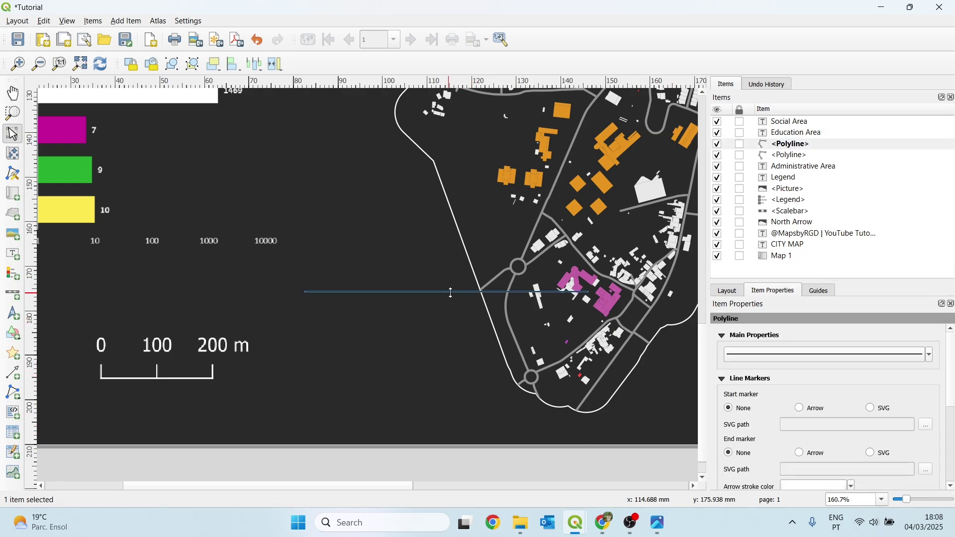
pyautogui.click(761, 355)
pyautogui.click(787, 421)
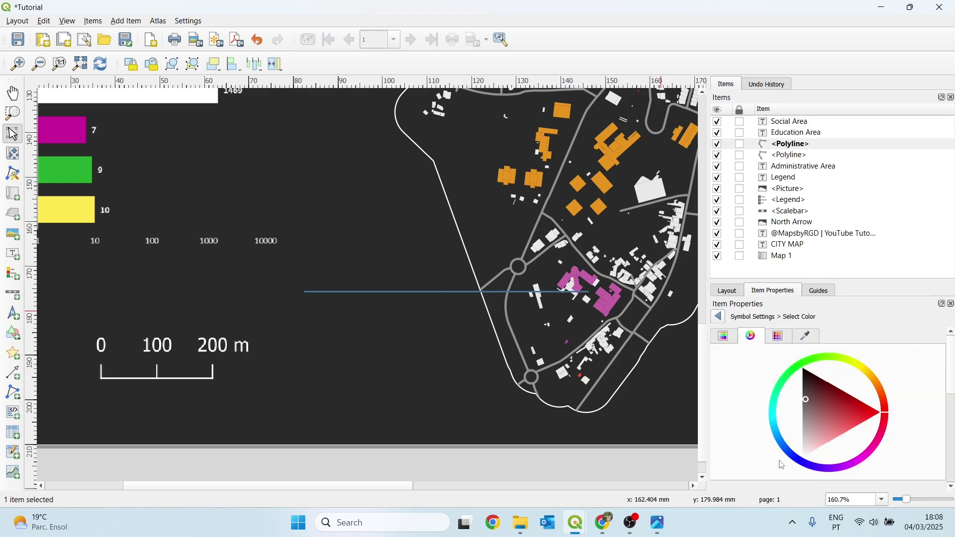
pyautogui.click(394, 273)
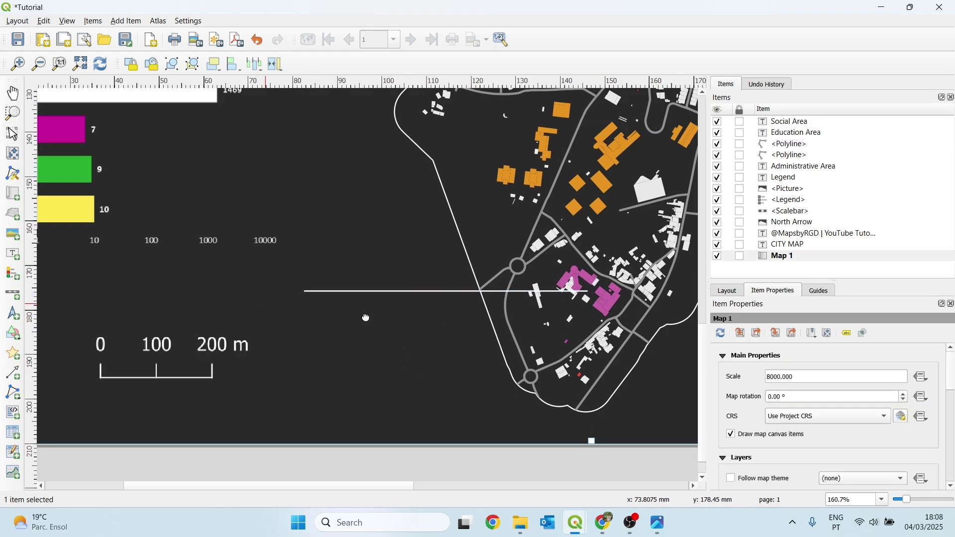
# Step: Move the Social Area label down over the lower map and narrow its box
pyautogui.moveTo(263, 304); pyautogui.dragTo(467, 340)
pyautogui.moveTo(293, 324); pyautogui.dragTo(273, 391)
pyautogui.moveTo(494, 279); pyautogui.dragTo(406, 209)
pyautogui.click(422, 183)
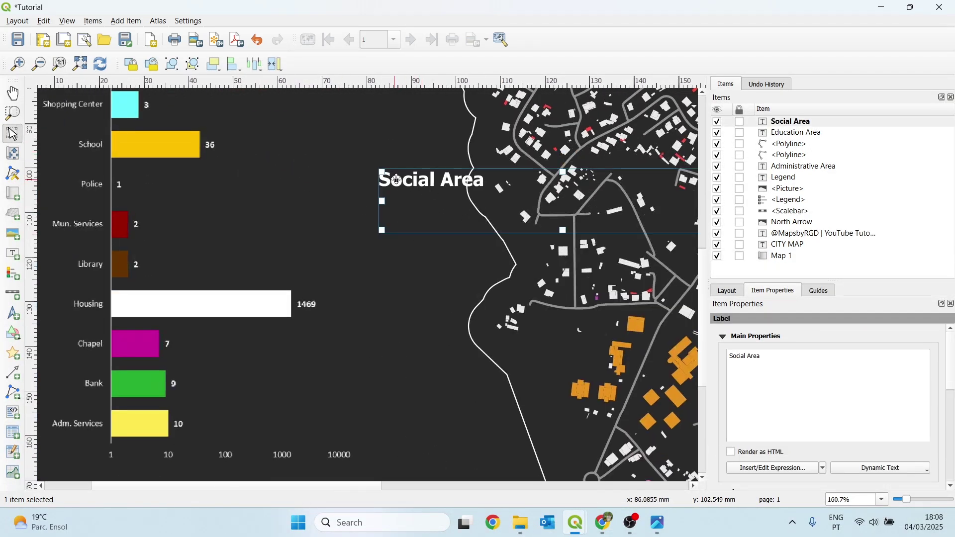
pyautogui.moveTo(416, 245); pyautogui.dragTo(425, 401)
pyautogui.moveTo(453, 368); pyautogui.dragTo(381, 292)
pyautogui.click(426, 305)
pyautogui.scroll(-1, 501, 303)
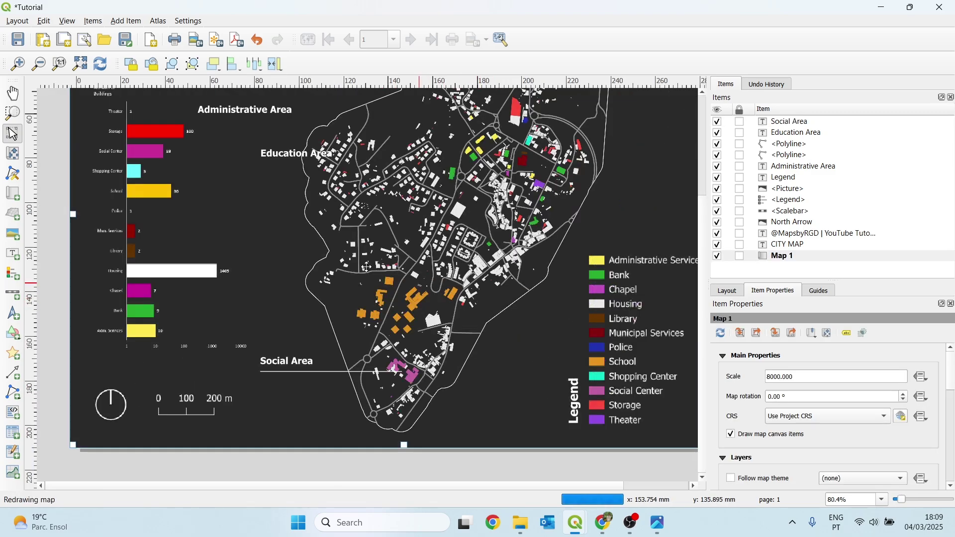
pyautogui.click(349, 373)
pyautogui.hotkey('ctrl', 'd')
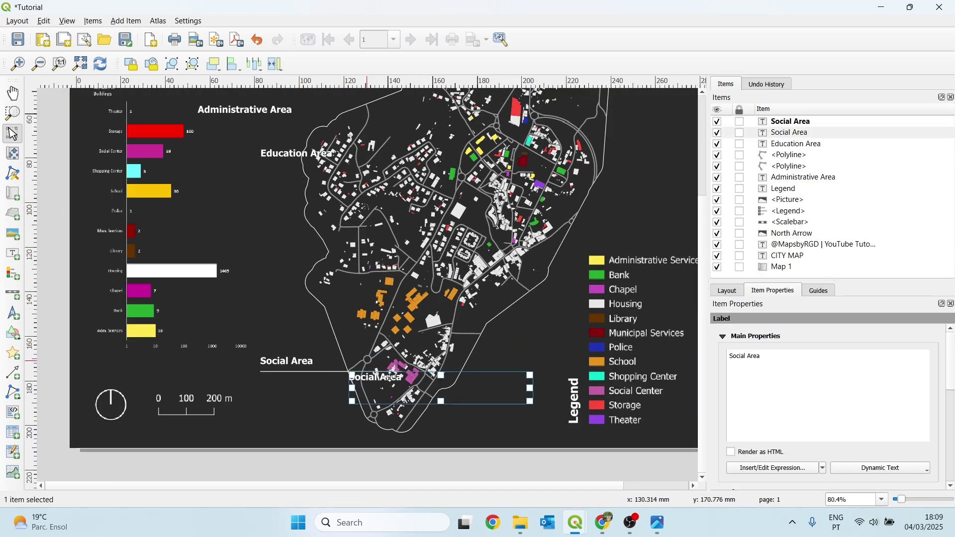
pyautogui.hotkey('ctrl', 'z')
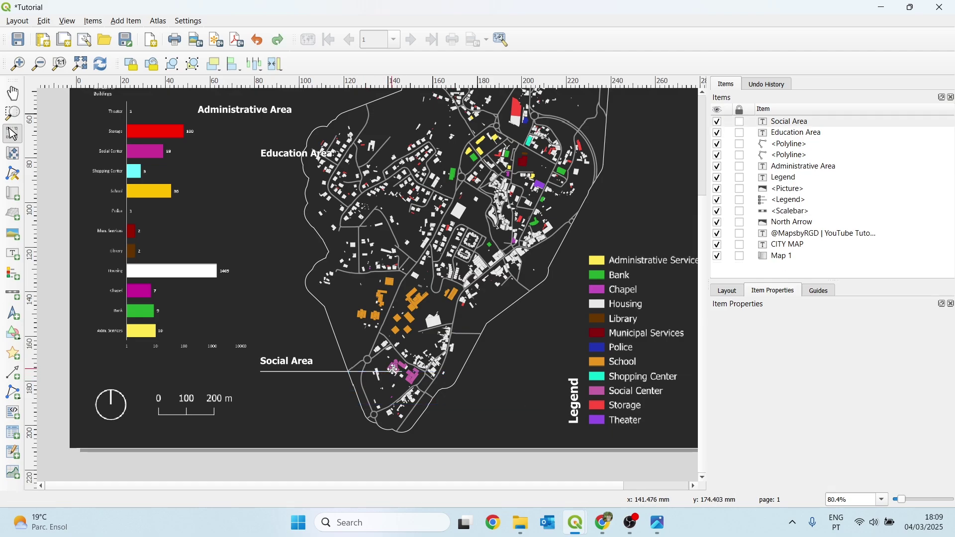
pyautogui.click(393, 370)
pyautogui.moveTo(404, 369); pyautogui.dragTo(362, 372)
# Step: Duplicate the Social Area leader line and place the Education Area label on the copy
pyautogui.click(388, 372)
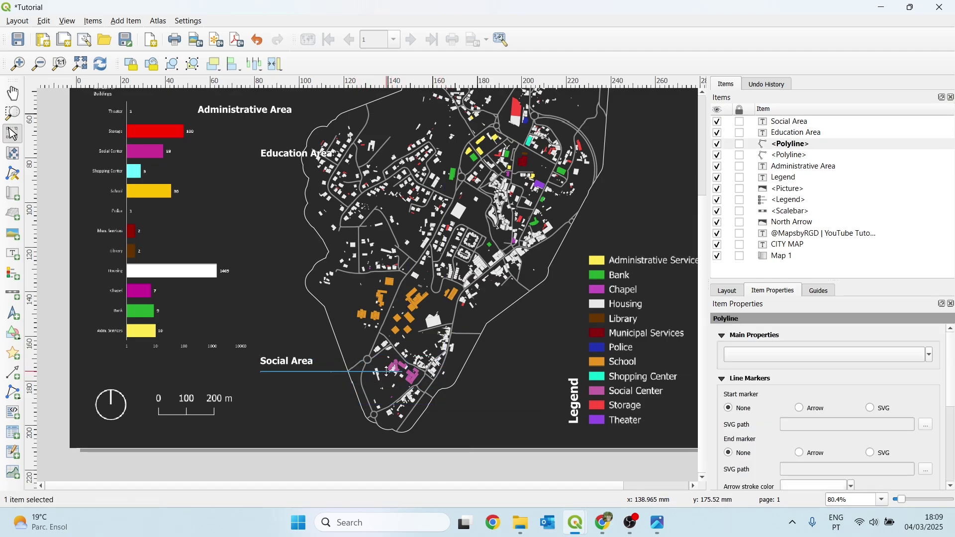
pyautogui.hotkey('ctrl', 'd')
pyautogui.moveTo(458, 372); pyautogui.dragTo(319, 313)
pyautogui.moveTo(290, 157); pyautogui.dragTo(271, 303)
pyautogui.scroll(2, 249, 311)
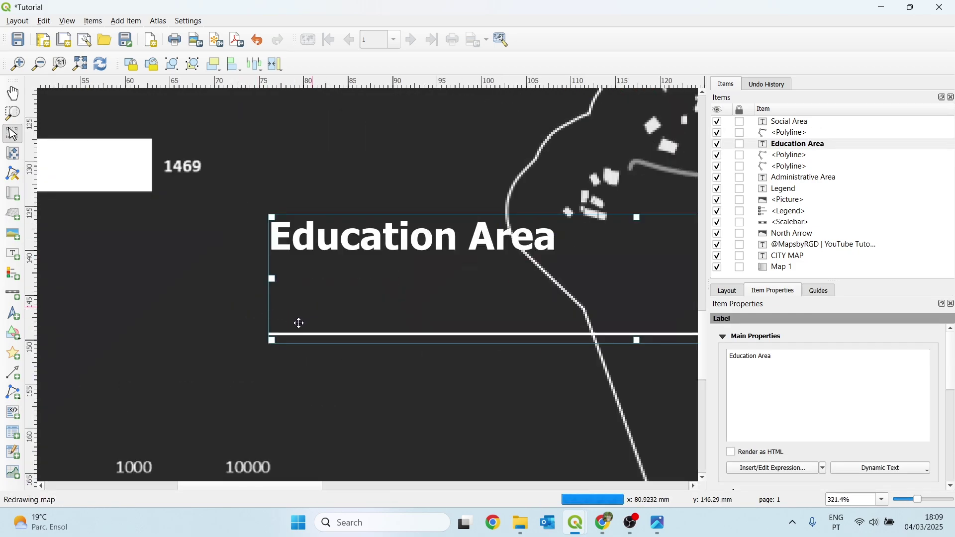
pyautogui.moveTo(300, 252); pyautogui.dragTo(373, 247)
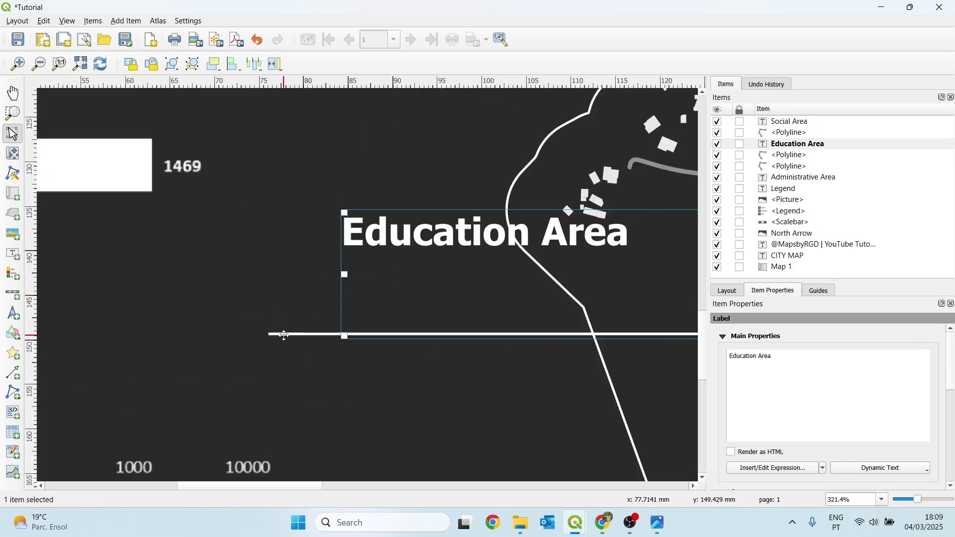
# Step: Extend the Education Area line's left end further left
pyautogui.click(274, 335)
pyautogui.scroll(4, 269, 336)
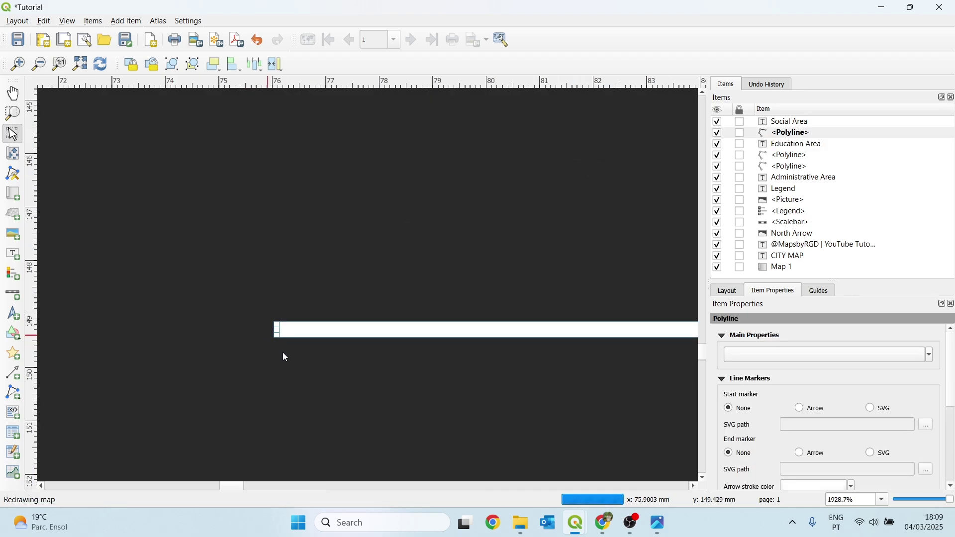
pyautogui.moveTo(286, 327); pyautogui.dragTo(186, 308)
pyautogui.scroll(-2, 100, 326)
pyautogui.scroll(-3, 288, 306)
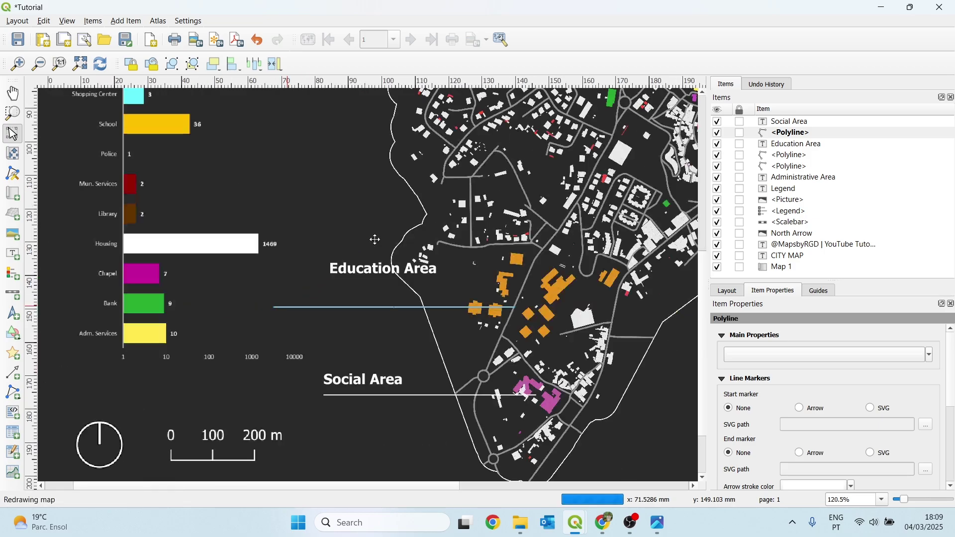
pyautogui.click(349, 260)
# Step: Nudge the Education Area label left and down onto its line
pyautogui.scroll(1, 290, 281)
pyautogui.moveTo(378, 264); pyautogui.dragTo(289, 308)
pyautogui.click(236, 309)
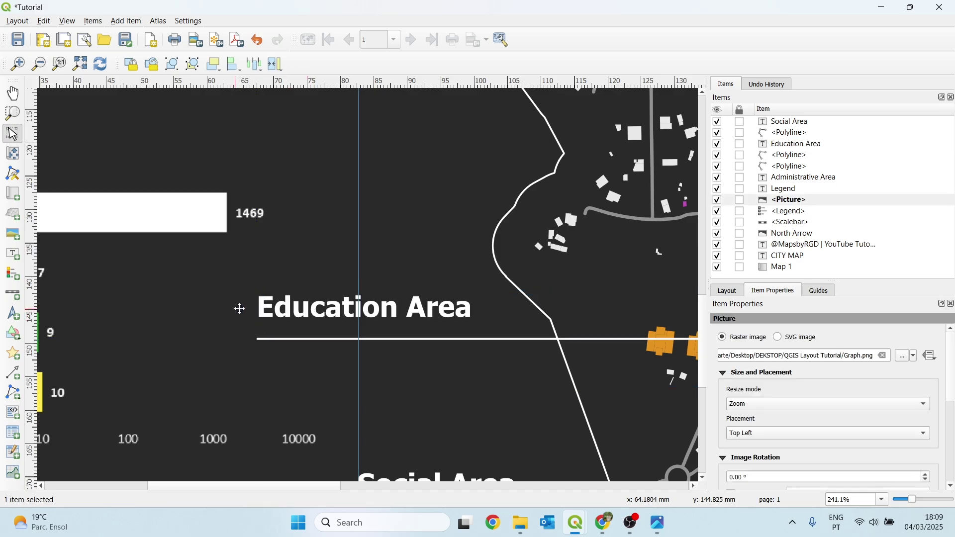
pyautogui.scroll(-1, 249, 303)
pyautogui.moveTo(318, 273); pyautogui.dragTo(303, 358)
pyautogui.scroll(3, 309, 353)
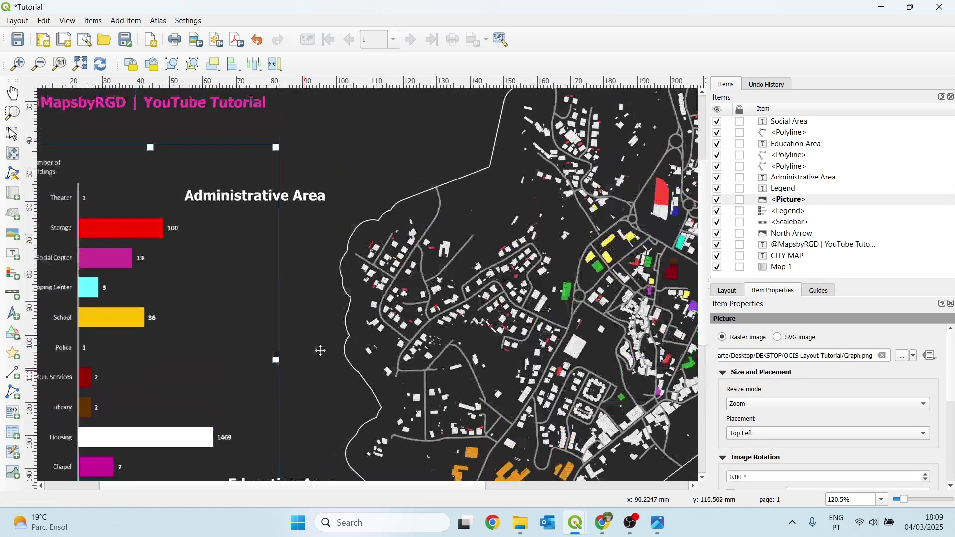
# Step: Paste a copy of the leader line and move it up under Administrative Area
pyautogui.click(374, 298)
pyautogui.hotkey('ctrl', 'v')
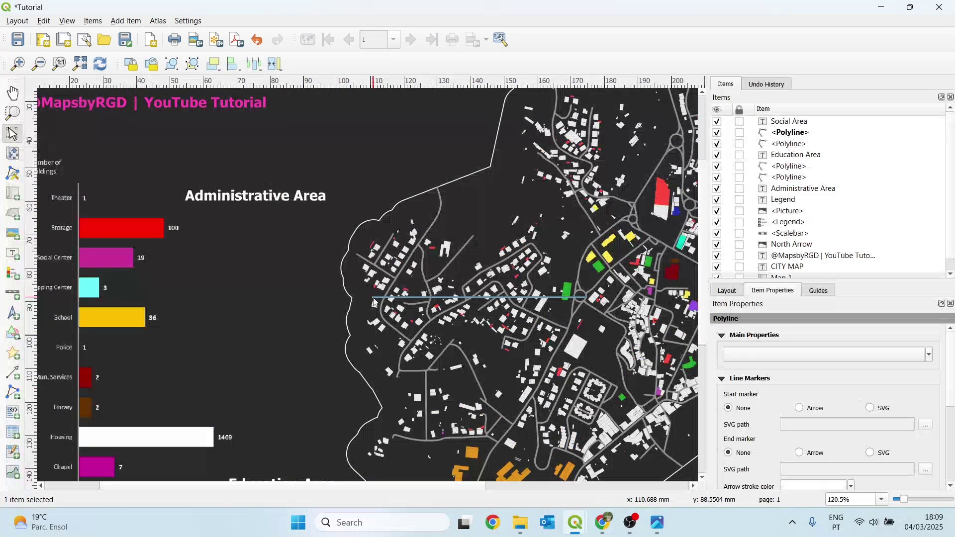
pyautogui.moveTo(489, 297); pyautogui.dragTo(522, 249)
pyautogui.scroll(2, 406, 246)
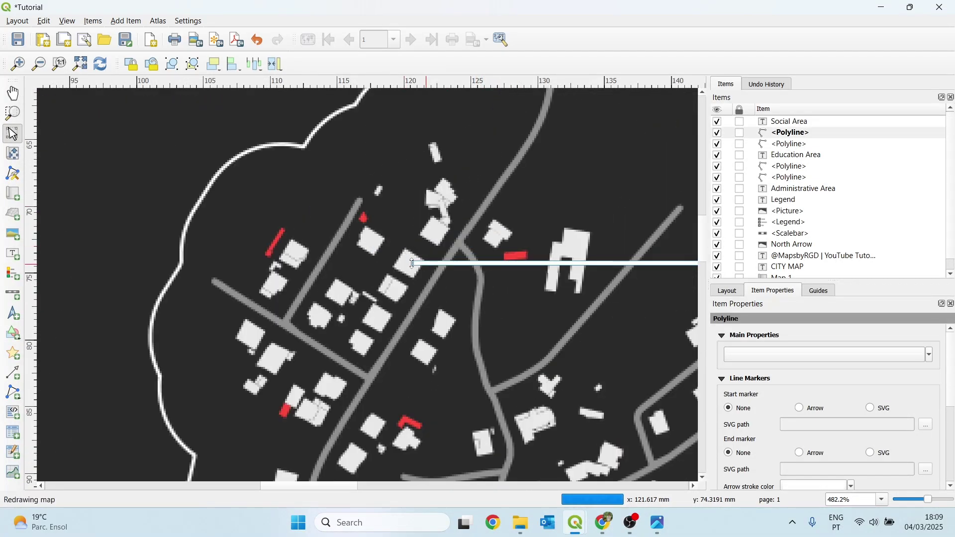
pyautogui.scroll(2, 407, 271)
pyautogui.moveTo(422, 268); pyautogui.dragTo(99, 271)
pyautogui.scroll(-1, 142, 288)
pyautogui.moveTo(364, 293); pyautogui.dragTo(164, 266)
pyautogui.moveTo(224, 285); pyautogui.dragTo(671, 279)
# Step: Stretch the new line's left end far left into the western buildings
pyautogui.press('v')
pyautogui.moveTo(630, 255); pyautogui.dragTo(93, 237)
pyautogui.scroll(-3, 203, 251)
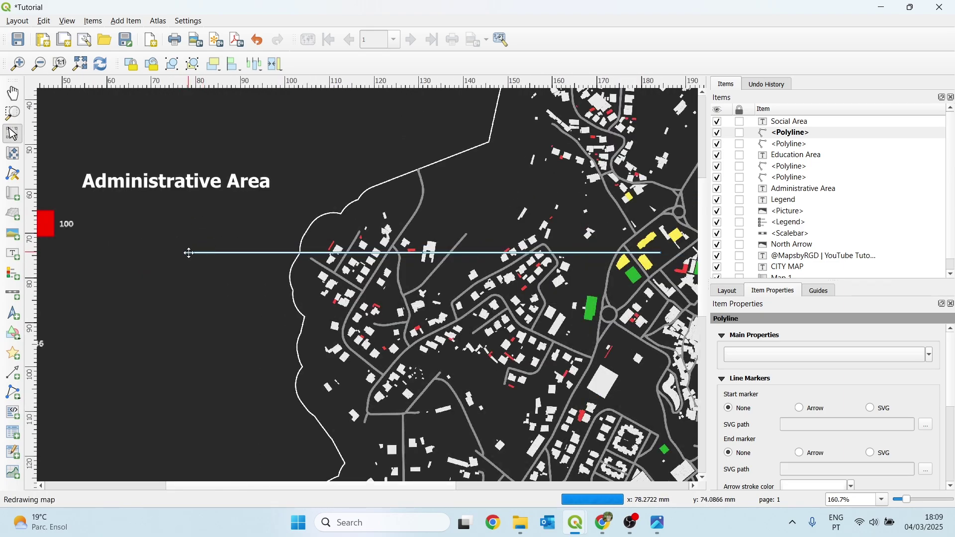
pyautogui.scroll(3, 165, 246)
pyautogui.scroll(-1, 205, 262)
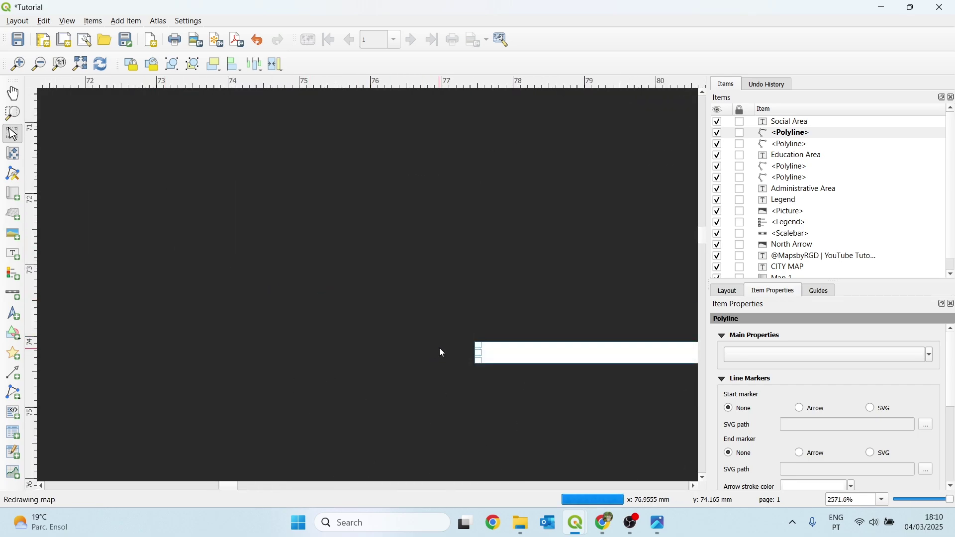
pyautogui.moveTo(453, 350); pyautogui.dragTo(90, 357)
pyautogui.scroll(-2, 194, 328)
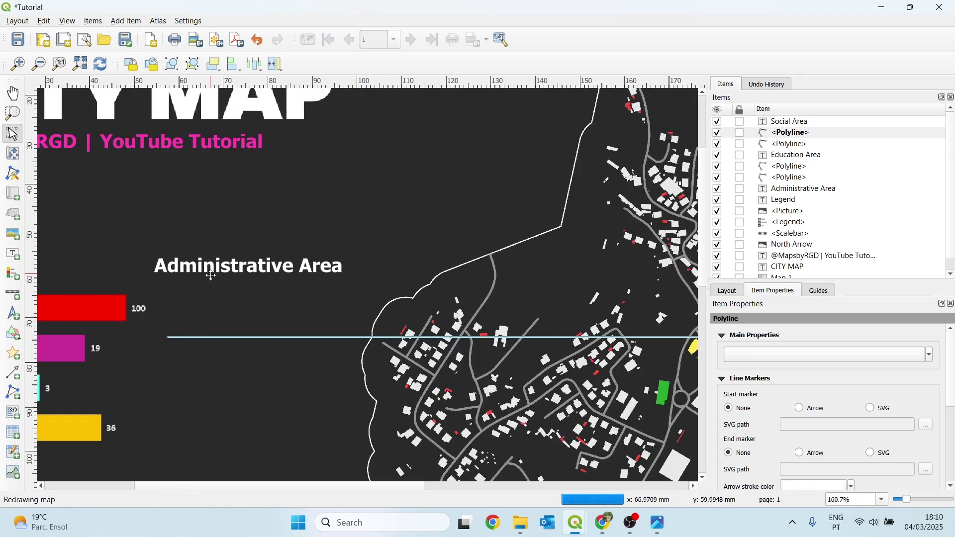
# Step: Lower the Administrative Area label so it rests on its leader line
pyautogui.click(189, 264)
pyautogui.moveTo(189, 264); pyautogui.dragTo(201, 316)
pyautogui.click(194, 258)
pyautogui.scroll(-1, 197, 260)
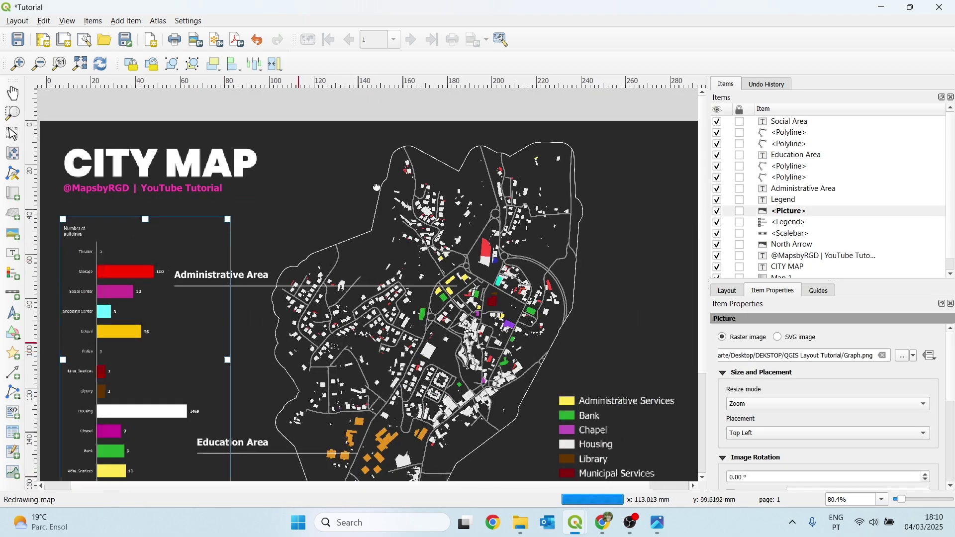
pyautogui.scroll(-3, 651, 227)
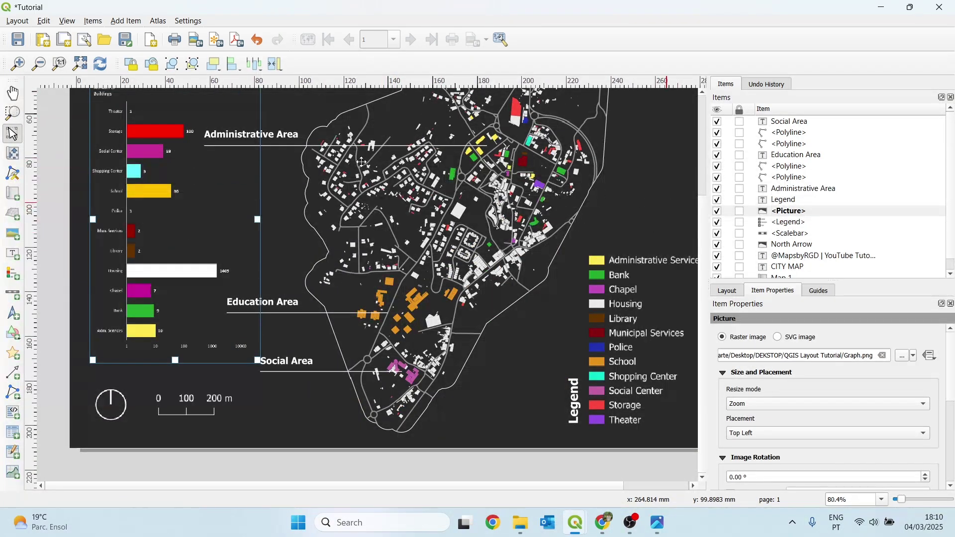
pyautogui.click(402, 178)
# Step: Show the full CITY MAP page with nothing selected and open the Layout menu
pyautogui.moveTo(263, 165); pyautogui.dragTo(265, 205)
pyautogui.scroll(-1, 336, 322)
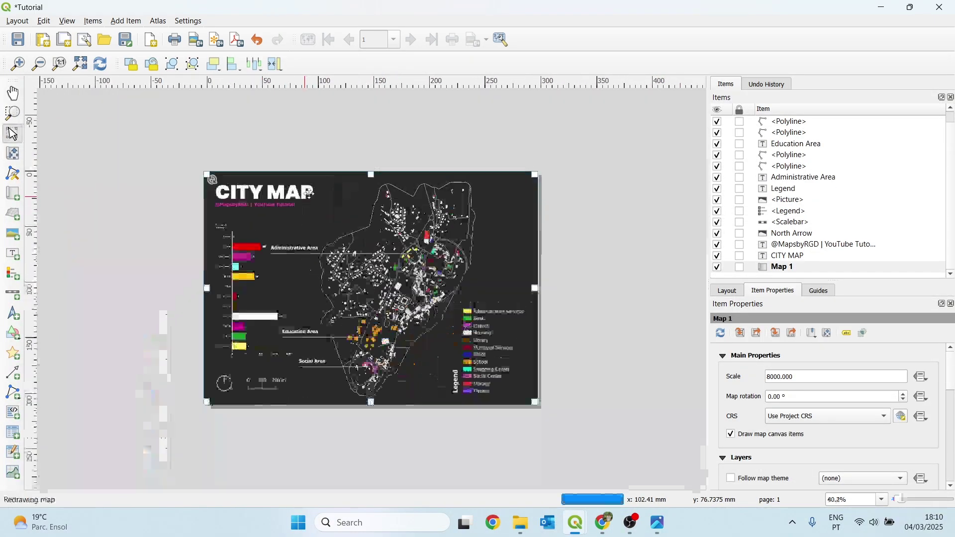
pyautogui.click(596, 203)
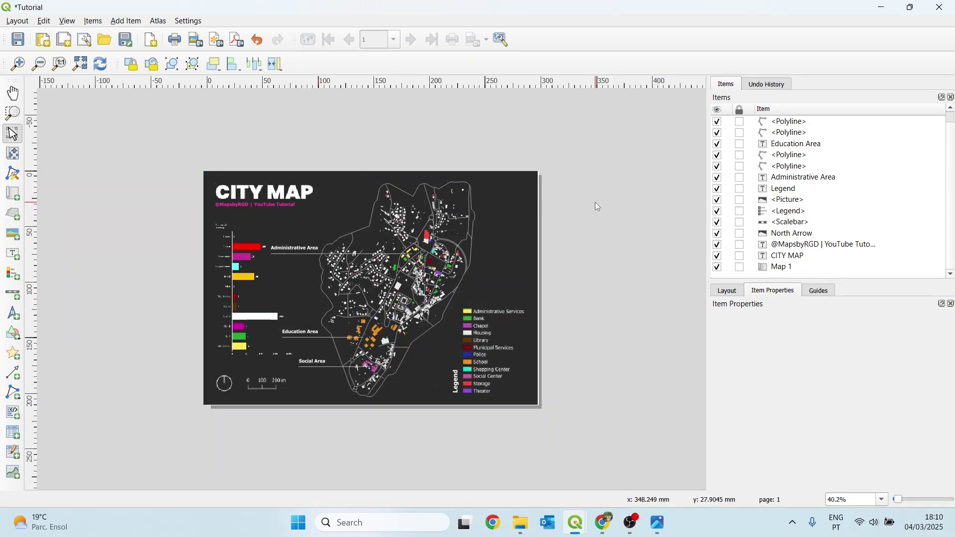
pyautogui.click(17, 22)
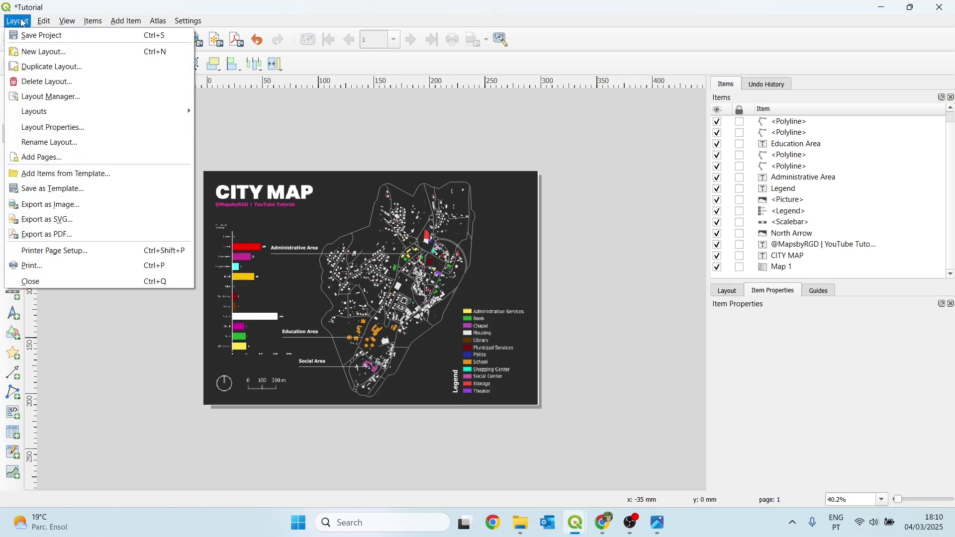
# Step: Export the layout as the image CITY CENTER 3.tiff at 300 dpi
pyautogui.click(47, 208)
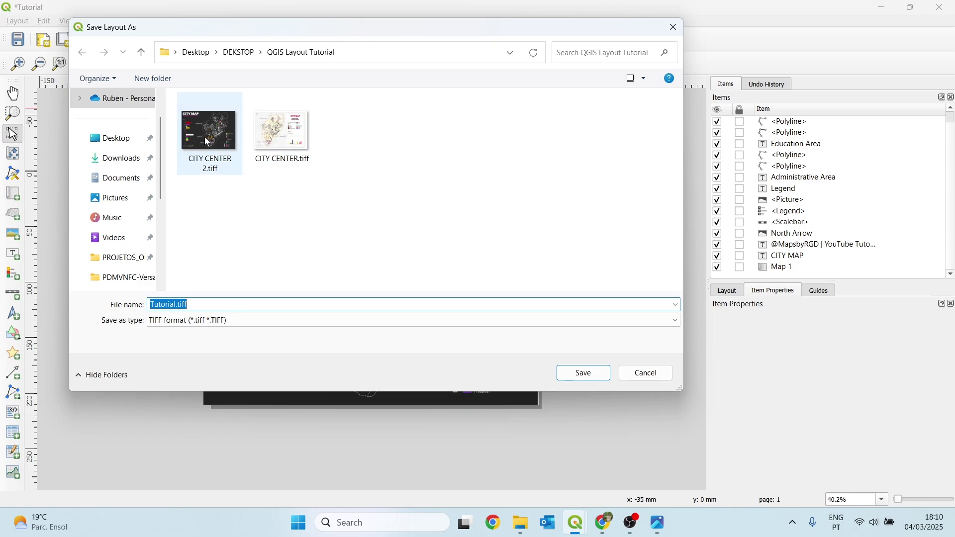
pyautogui.click(213, 172)
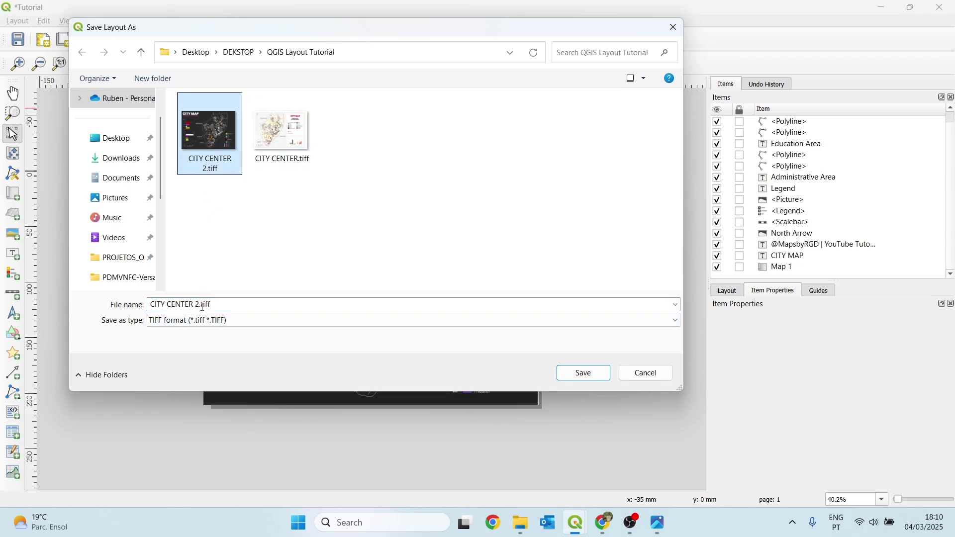
pyautogui.click(265, 305)
pyautogui.press('Left')
pyautogui.press('Right')
pyautogui.press('Right')
pyautogui.press('Right')
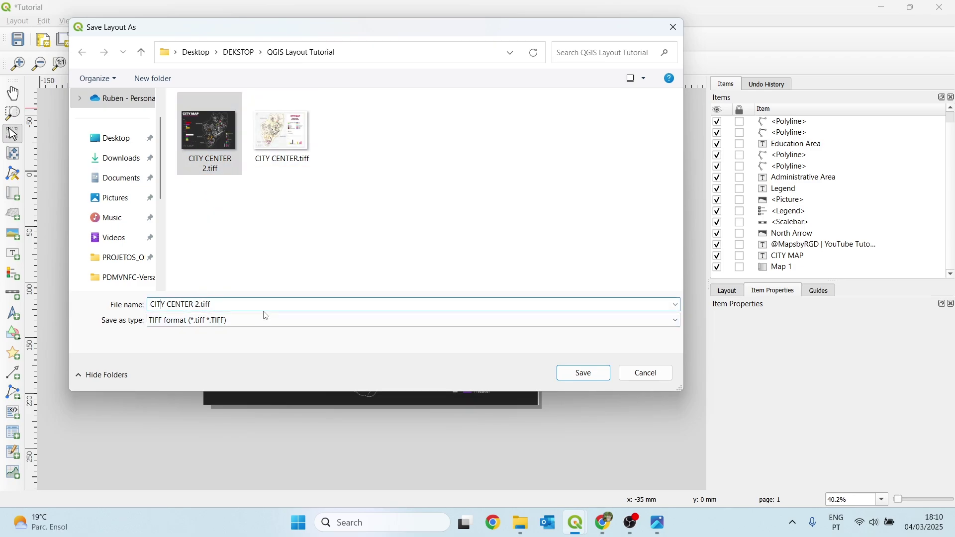
pyautogui.press('BackSpace')
pyautogui.write('3')
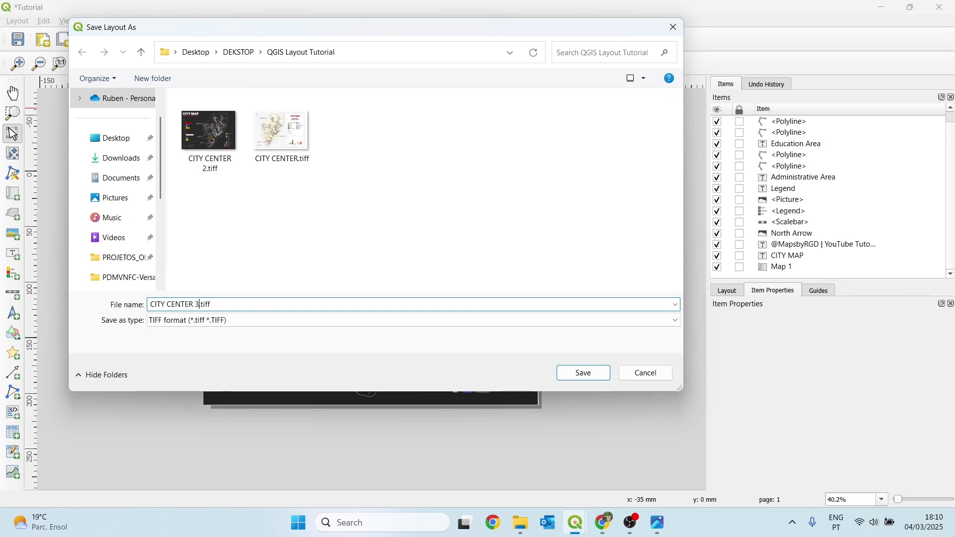
pyautogui.click(584, 380)
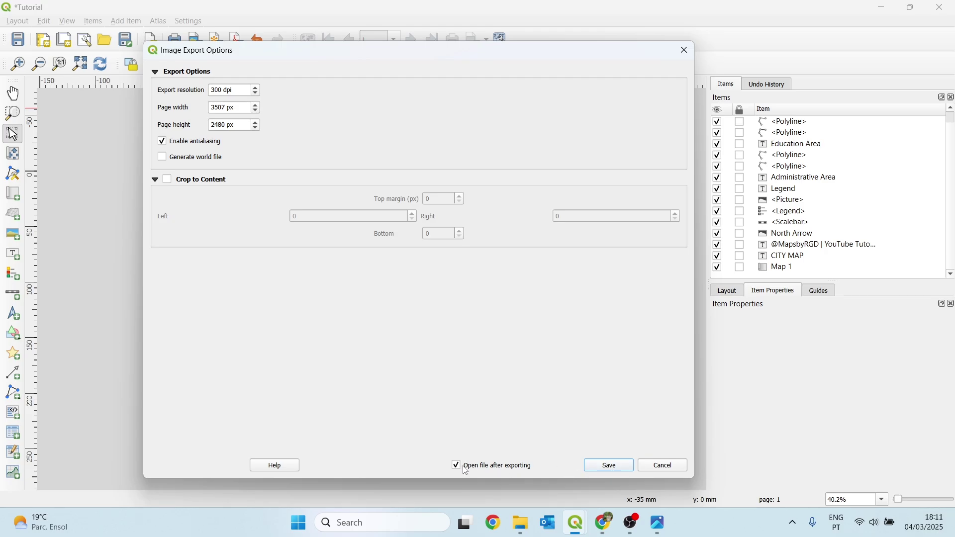
pyautogui.click(605, 466)
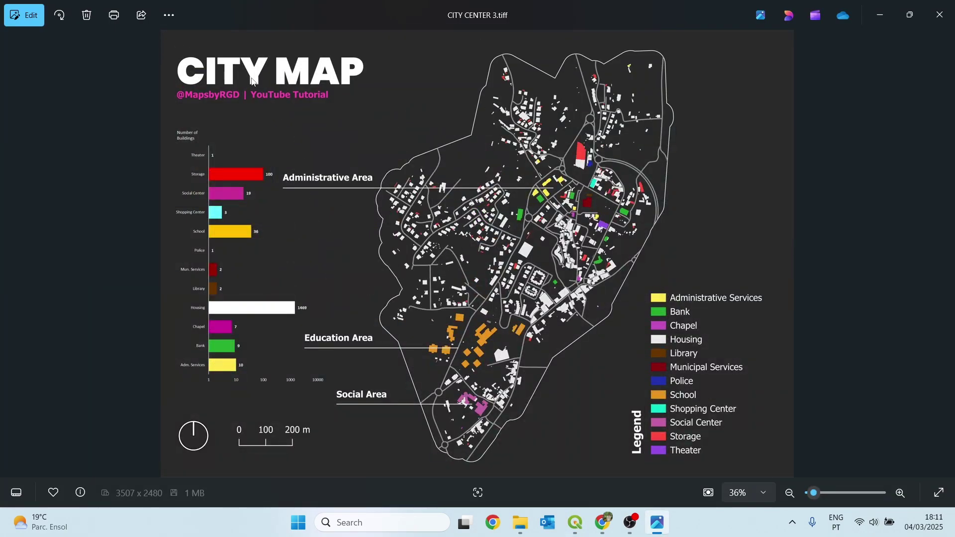
# Step: Zoom into the exported CITY CENTER 3.tiff in Photos, then zoom back out to fit
pyautogui.scroll(5, 230, 111)
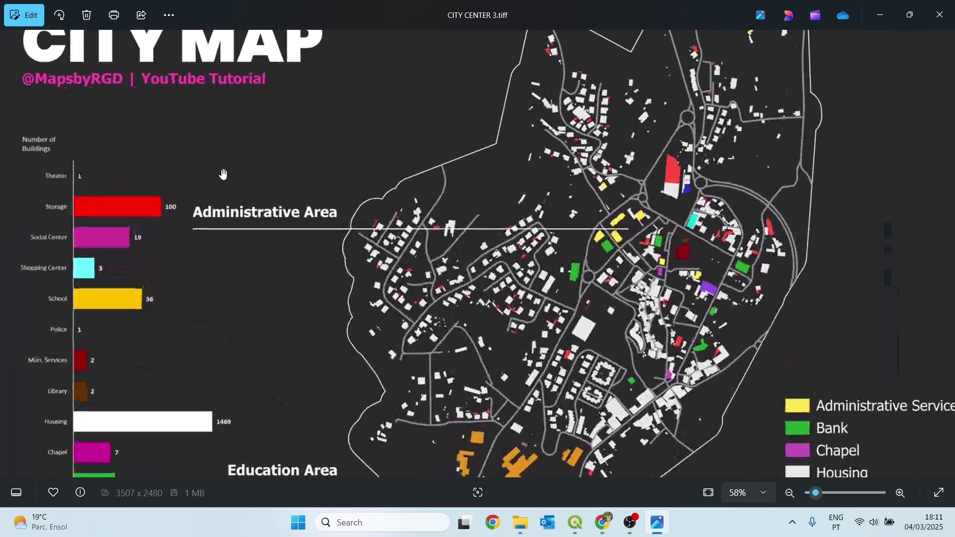
pyautogui.scroll(-3, 546, 164)
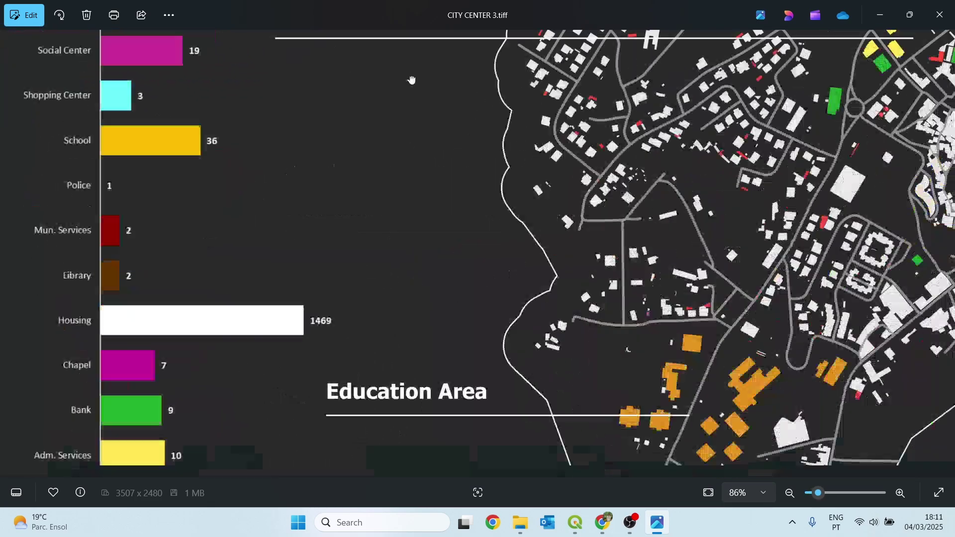
pyautogui.scroll(-3, 445, 267)
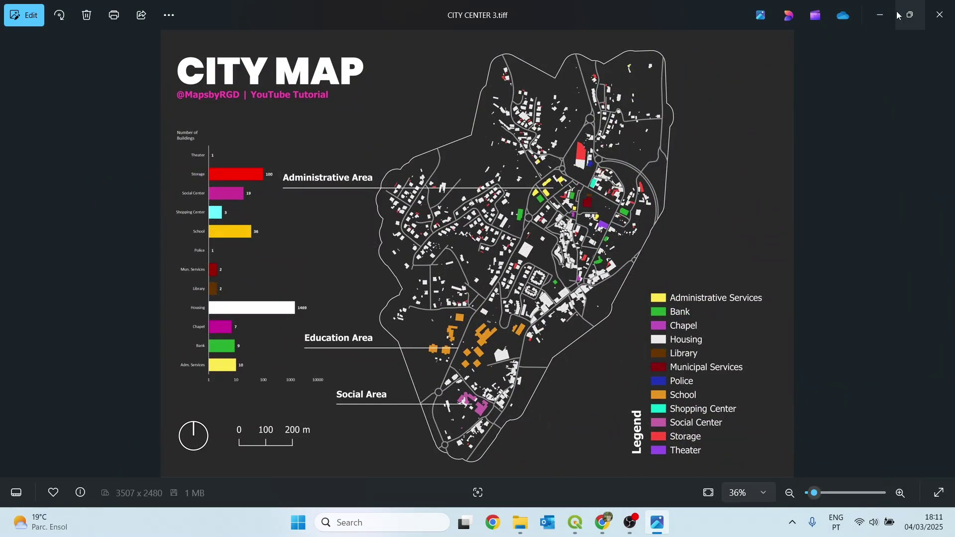
# Step: Close the Photos viewer to return to the QGIS layout
pyautogui.click(939, 15)
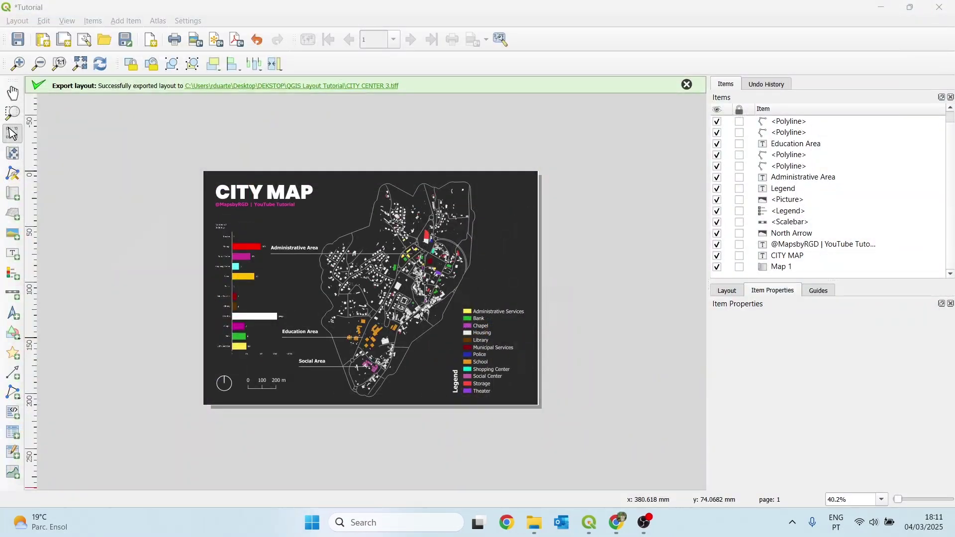